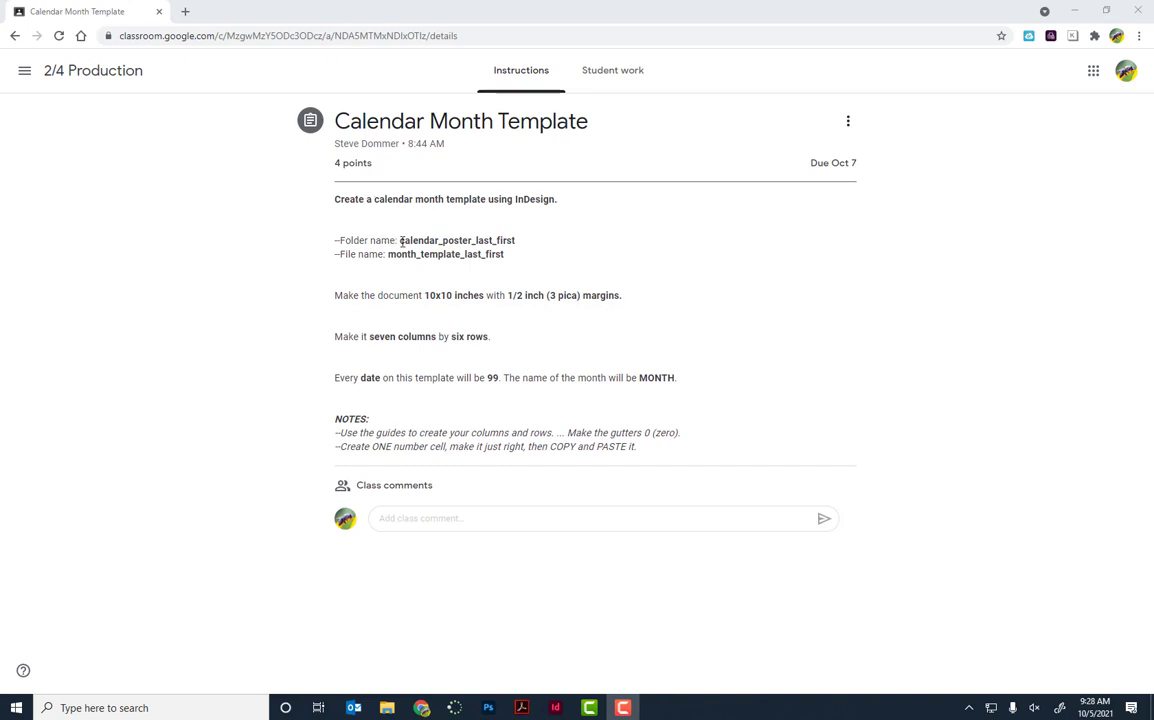
# Step: Highlight the folder name calendar_poster_last_first in the assignment instructions
pyautogui.moveTo(400, 240); pyautogui.dragTo(517, 240)
pyautogui.hotkey('ctrl', 'c')
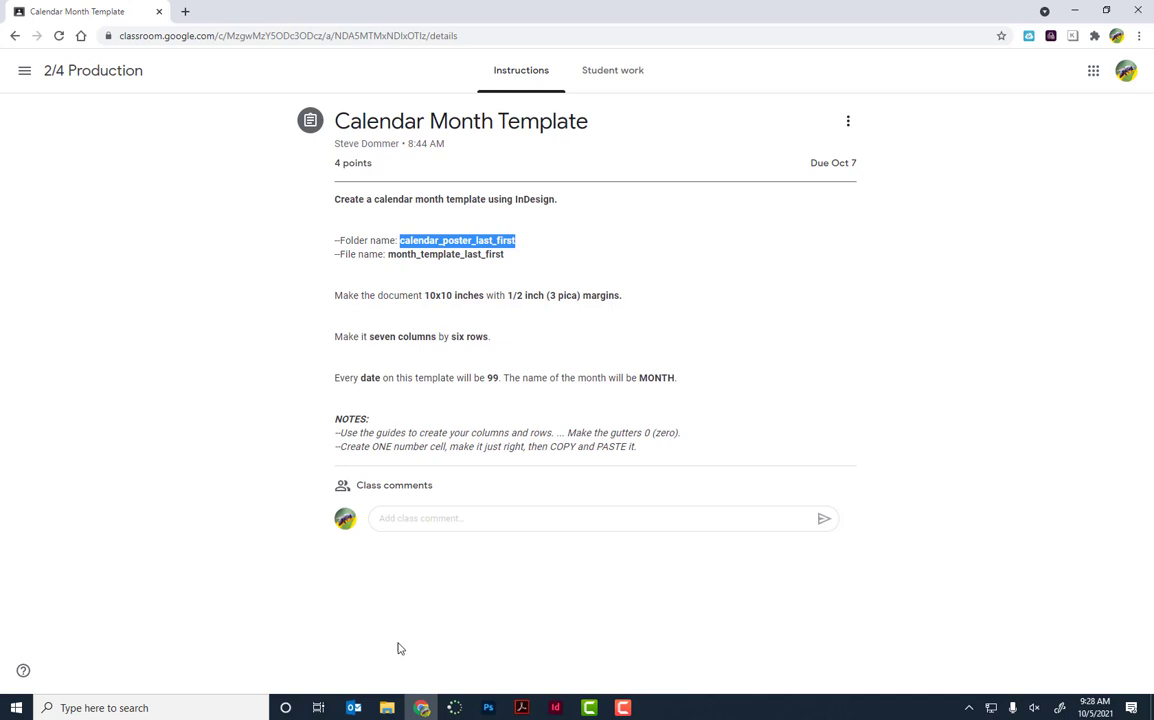
# Step: Open the student's own folder under Students > per_1_and_4_digital_media
pyautogui.moveTo(381, 713)
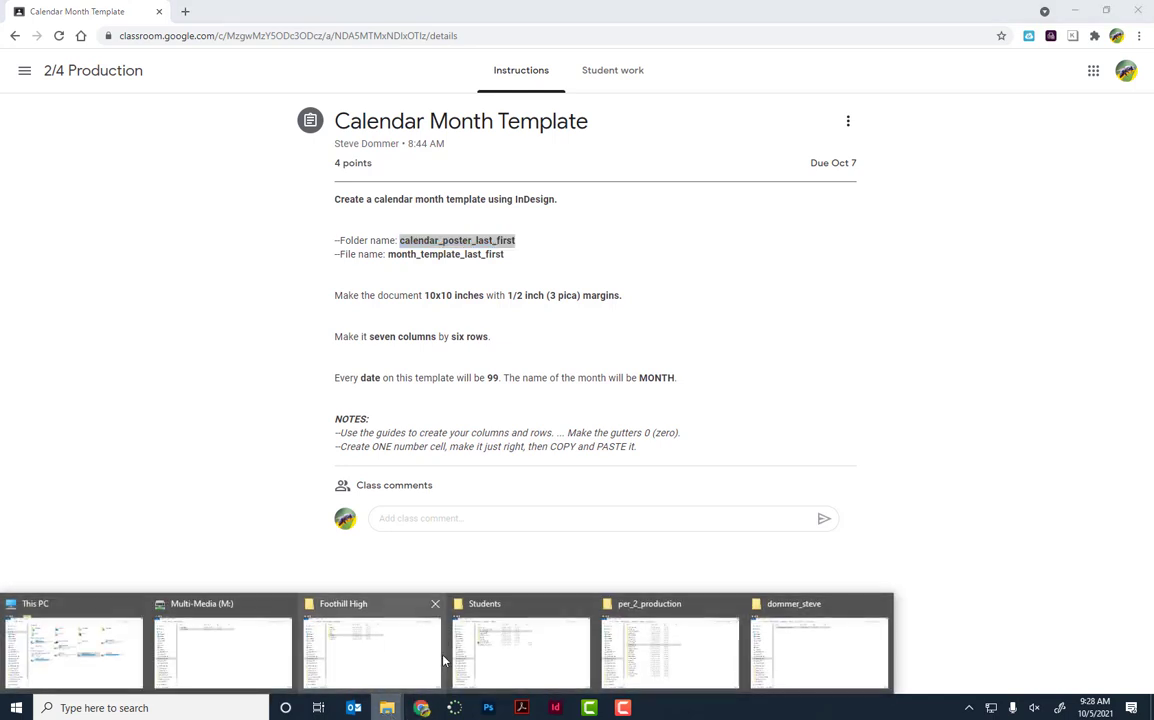
pyautogui.click(505, 657)
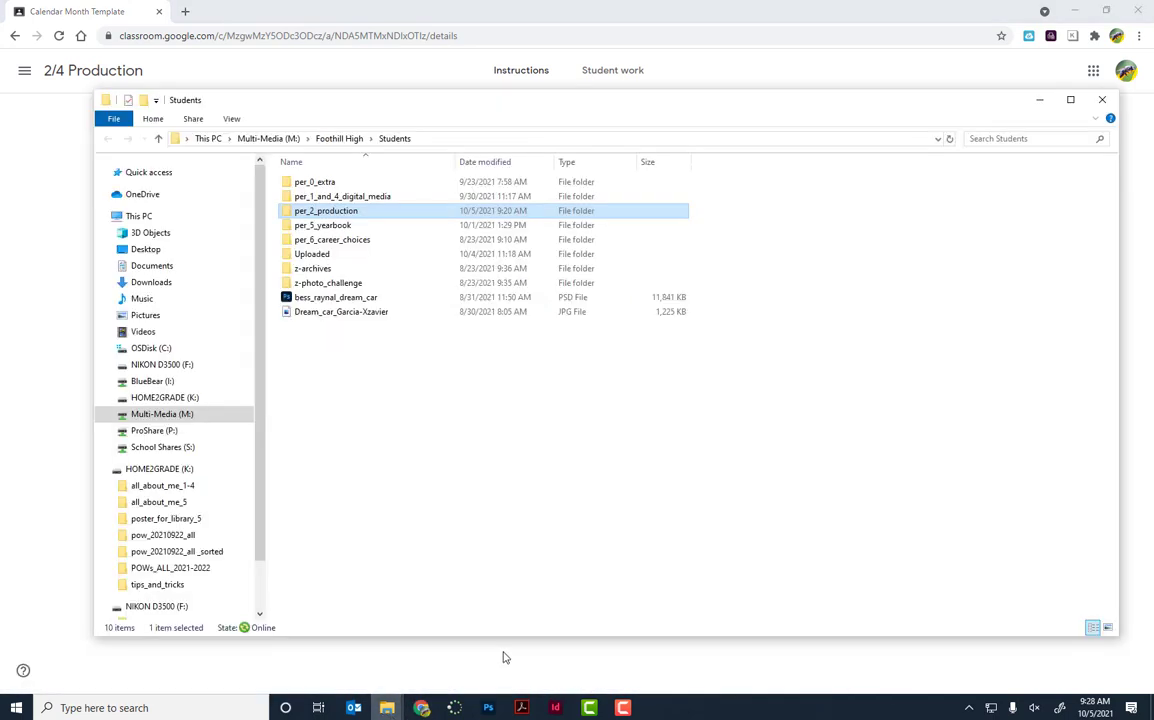
pyautogui.doubleClick(335, 198)
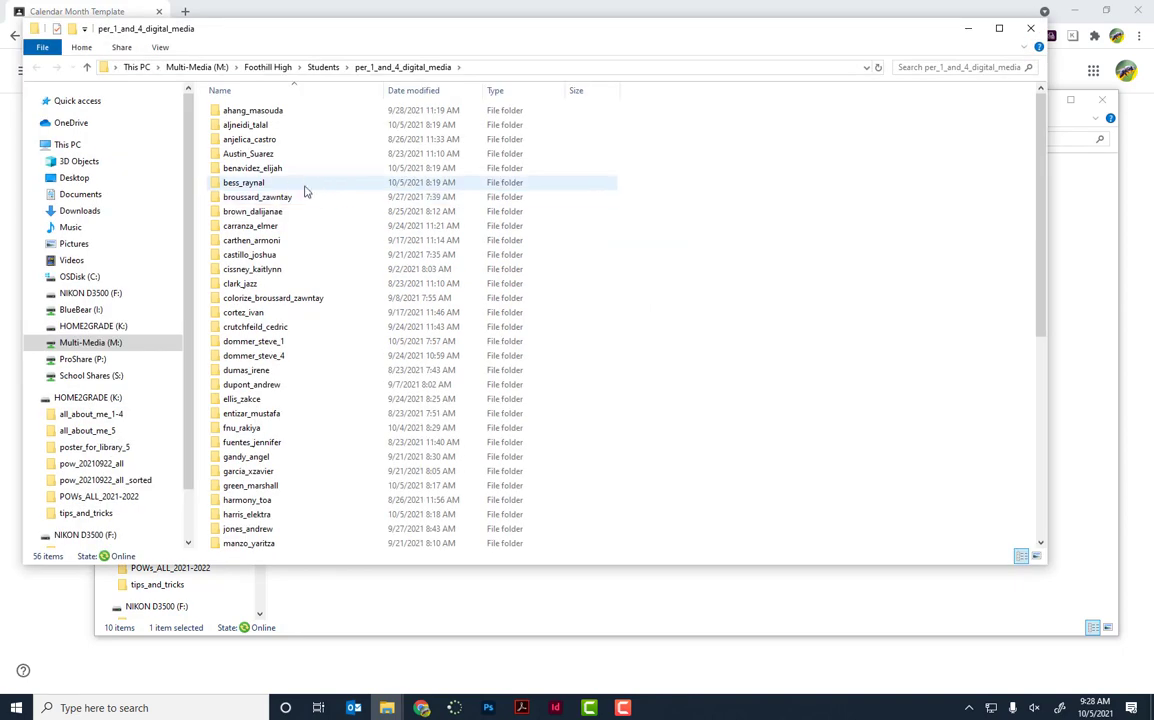
pyautogui.doubleClick(255, 356)
# Step: Create a new folder named calendar_poster followed by the student's last and first name
pyautogui.rightClick(350, 243)
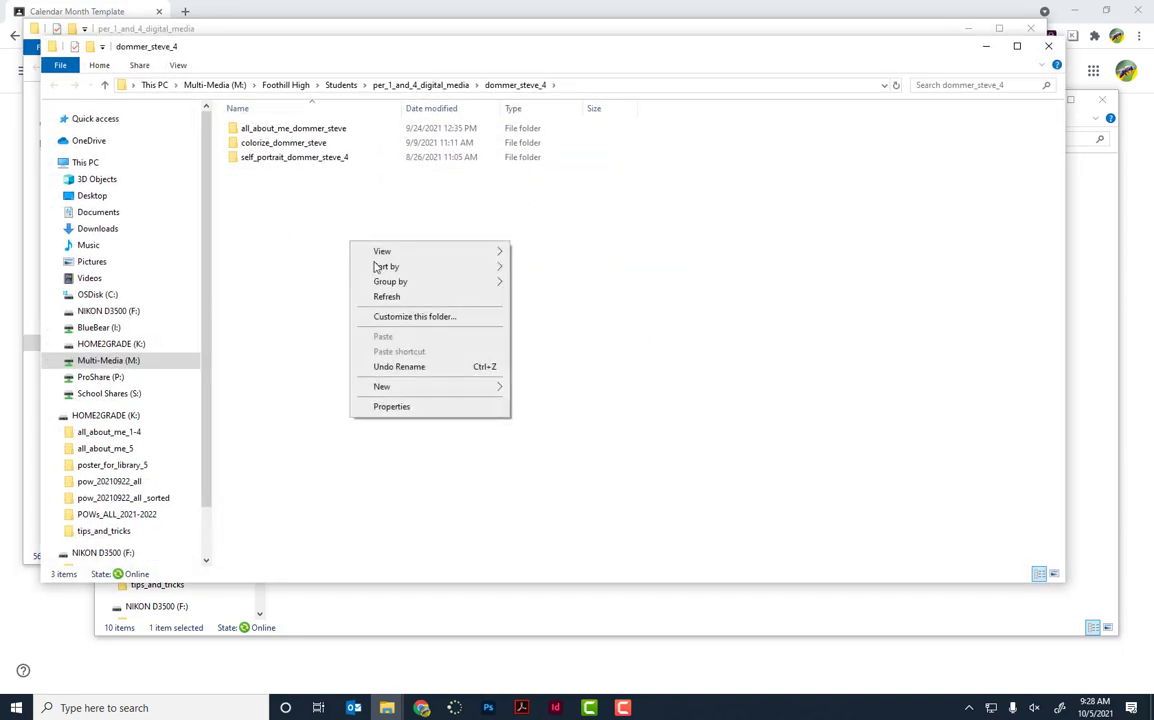
pyautogui.click(418, 396)
pyautogui.click(546, 390)
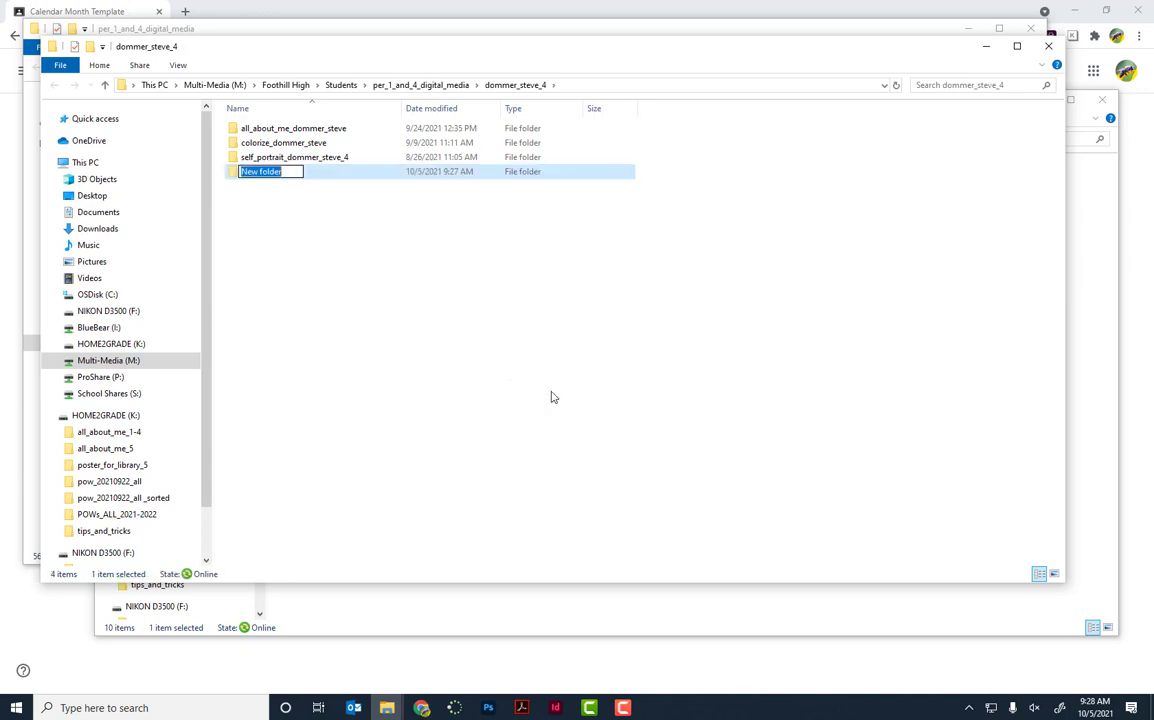
pyautogui.hotkey('ctrl', 'v')
pyautogui.press('BackSpace')
pyautogui.press('BackSpace')
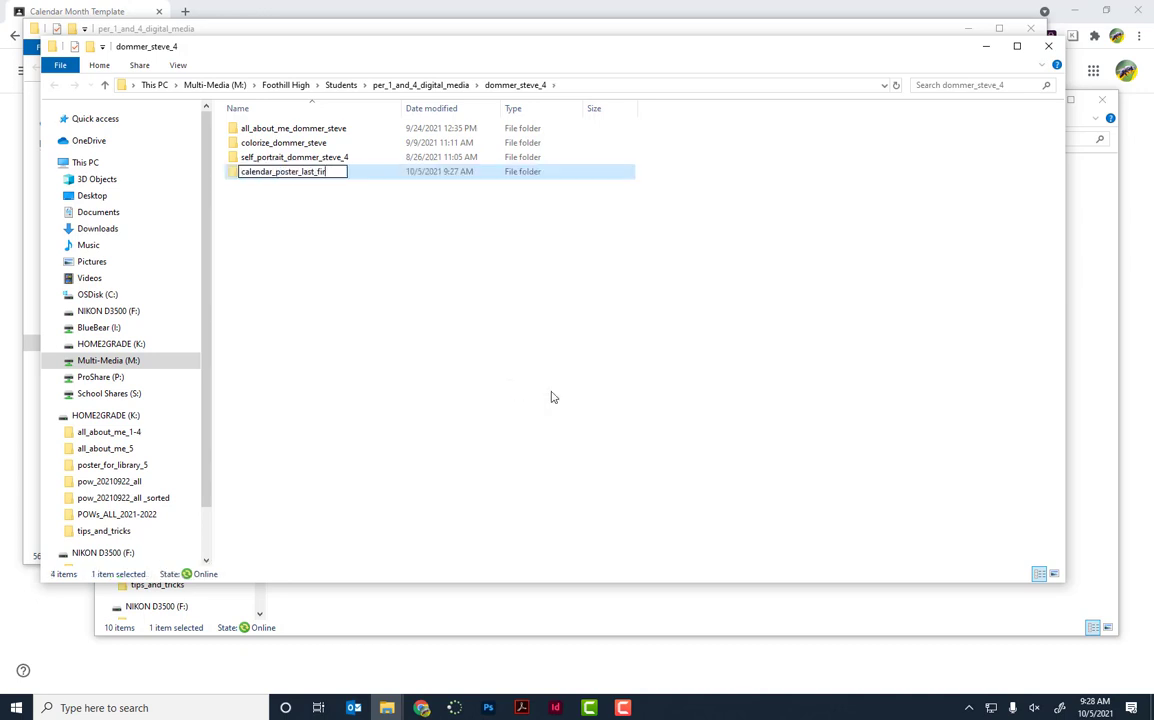
pyautogui.press('BackSpace')
pyautogui.press('BackSpace')
pyautogui.press('BackSpace')
pyautogui.press('BackSpace')
pyautogui.press('BackSpace')
pyautogui.press('BackSpace')
pyautogui.write('DOMMER')
pyautogui.press('BackSpace')
pyautogui.press('BackSpace')
pyautogui.press('BackSpace')
pyautogui.press('BackSpace')
pyautogui.press('BackSpace')
pyautogui.press('BackSpace')
pyautogui.press('Return')
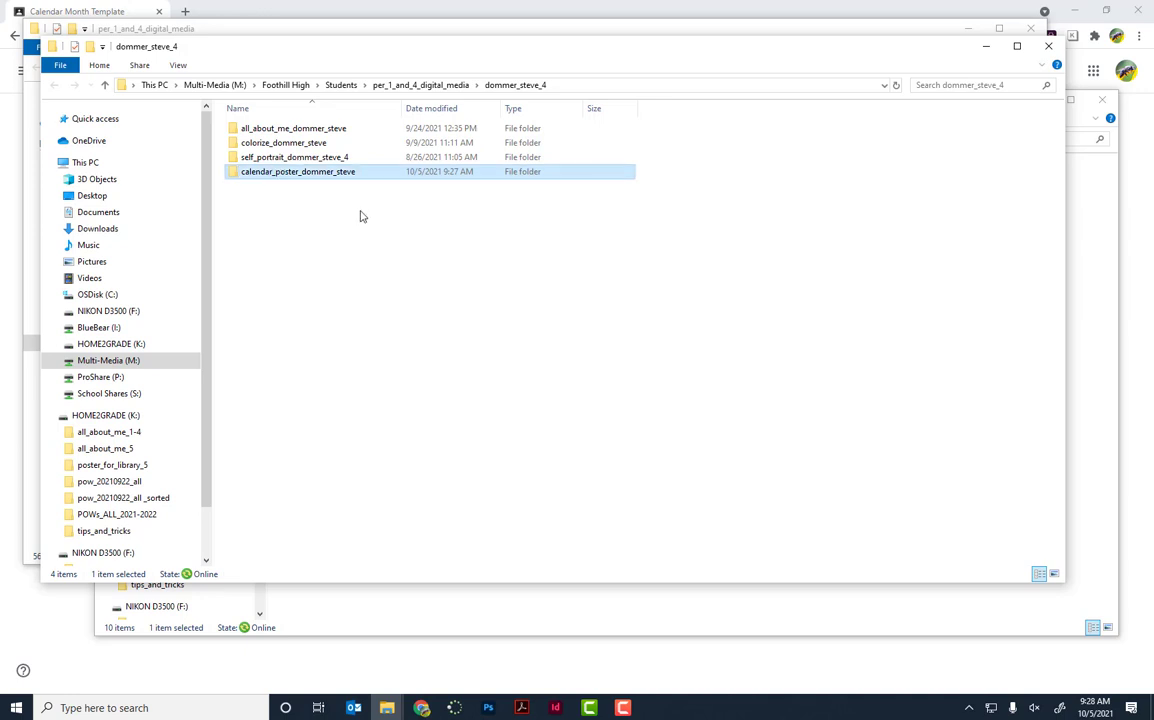
pyautogui.hotkey('alt', 'Tab')
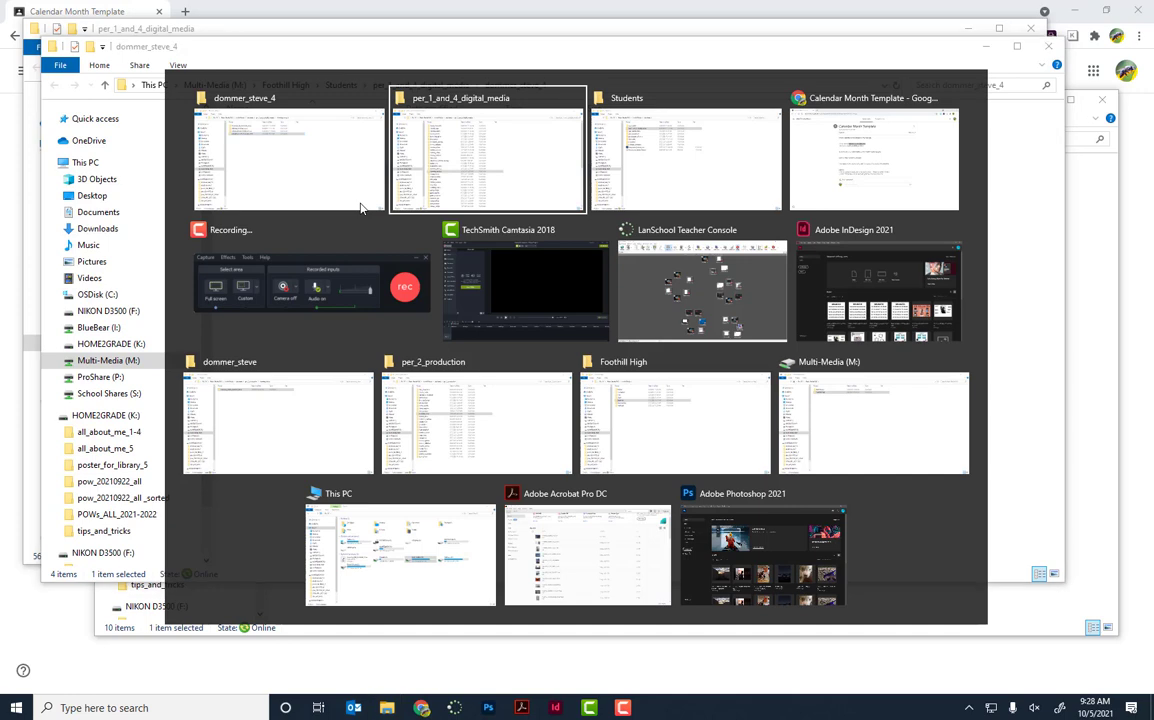
# Step: Select the file name month_template_last_first in the Classroom instructions, then open Windows search
pyautogui.press('Tab')
pyautogui.press('Tab')
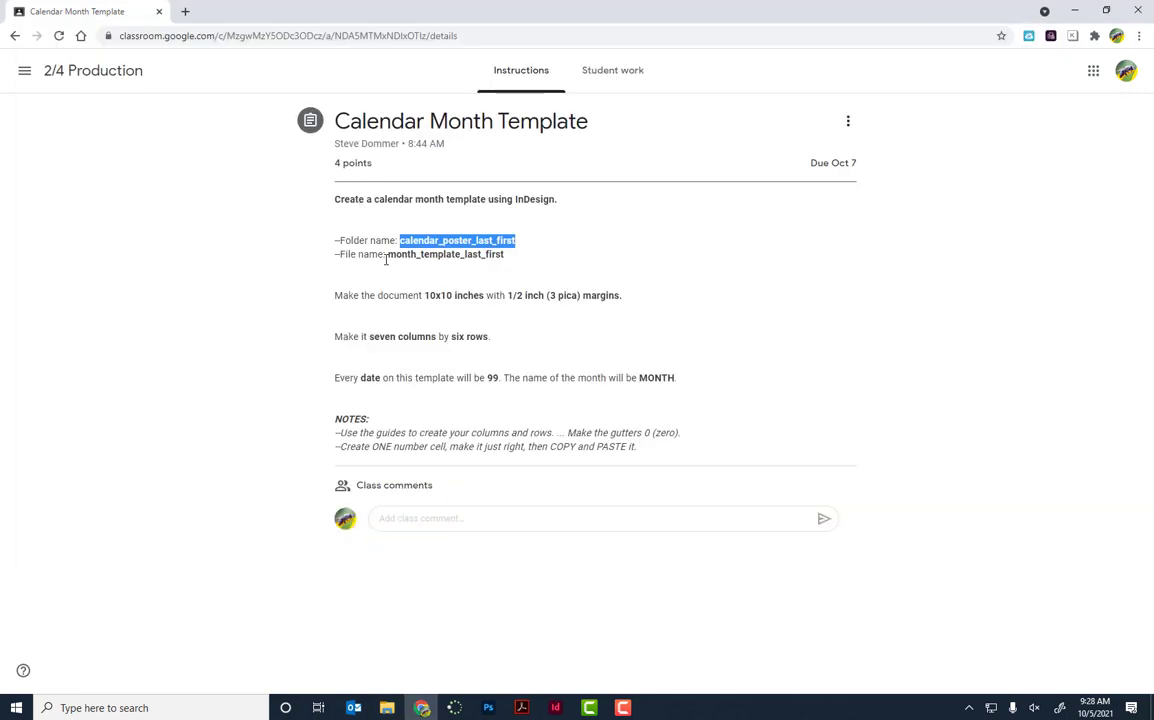
pyautogui.moveTo(388, 254); pyautogui.dragTo(504, 256)
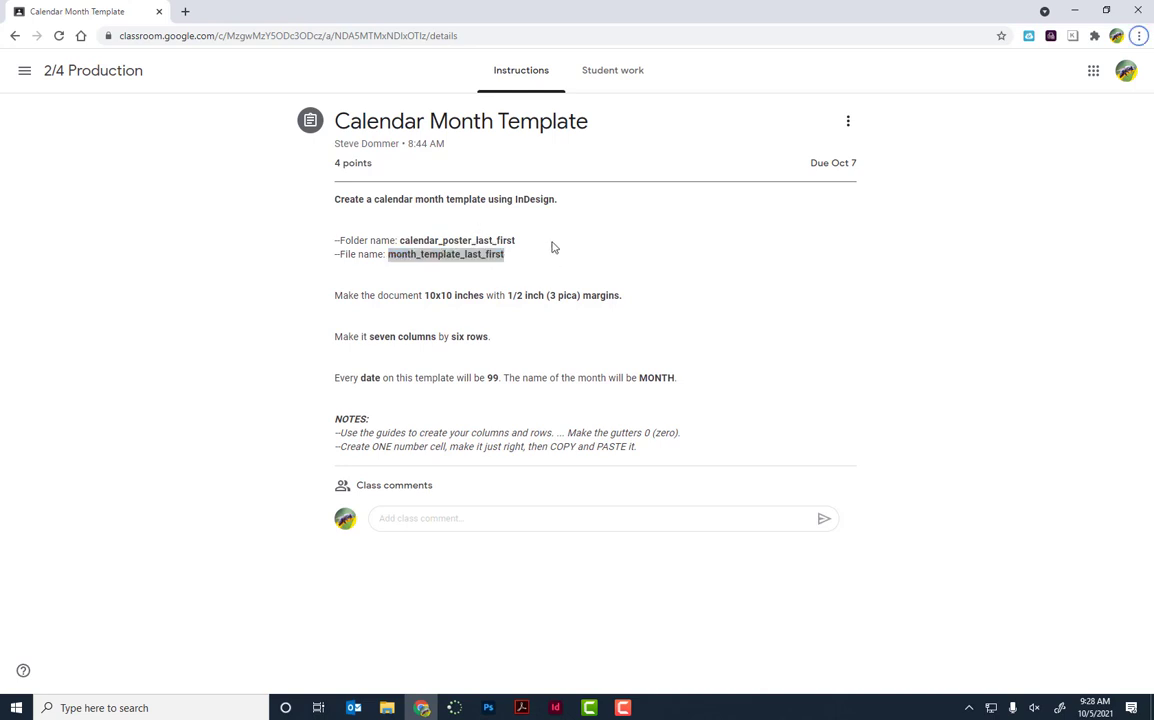
pyautogui.click(180, 707)
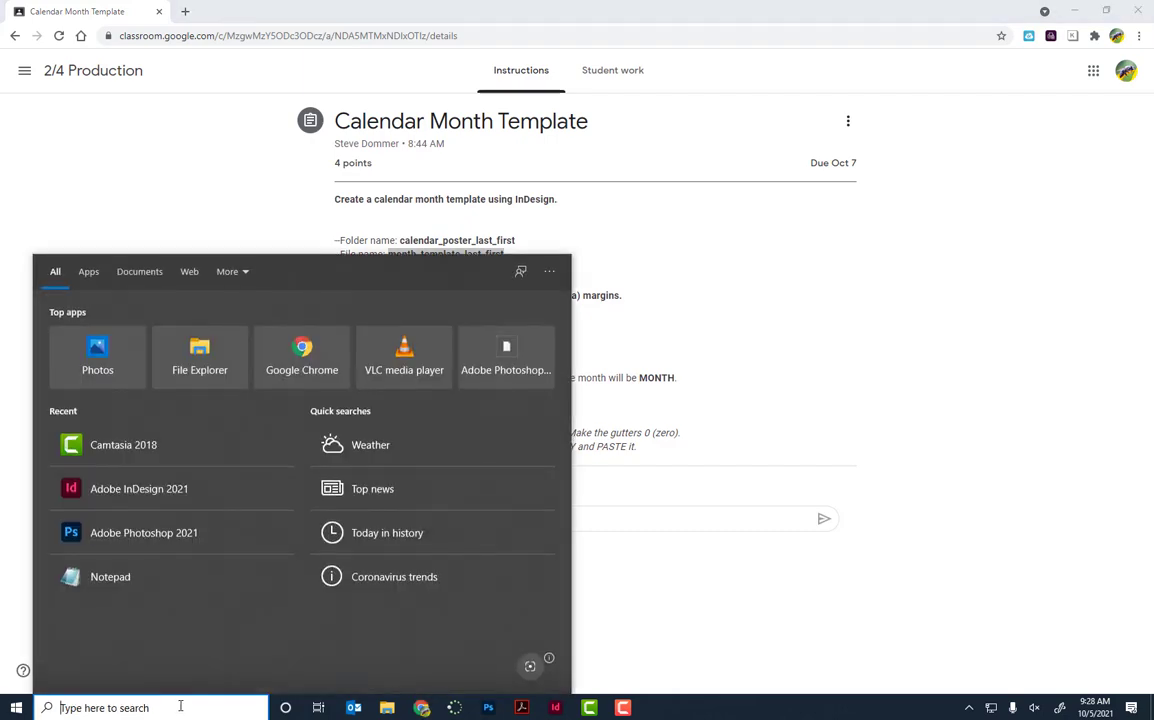
# Step: Launch Adobe InDesign 2021 from search and start a new document
pyautogui.write('ind')
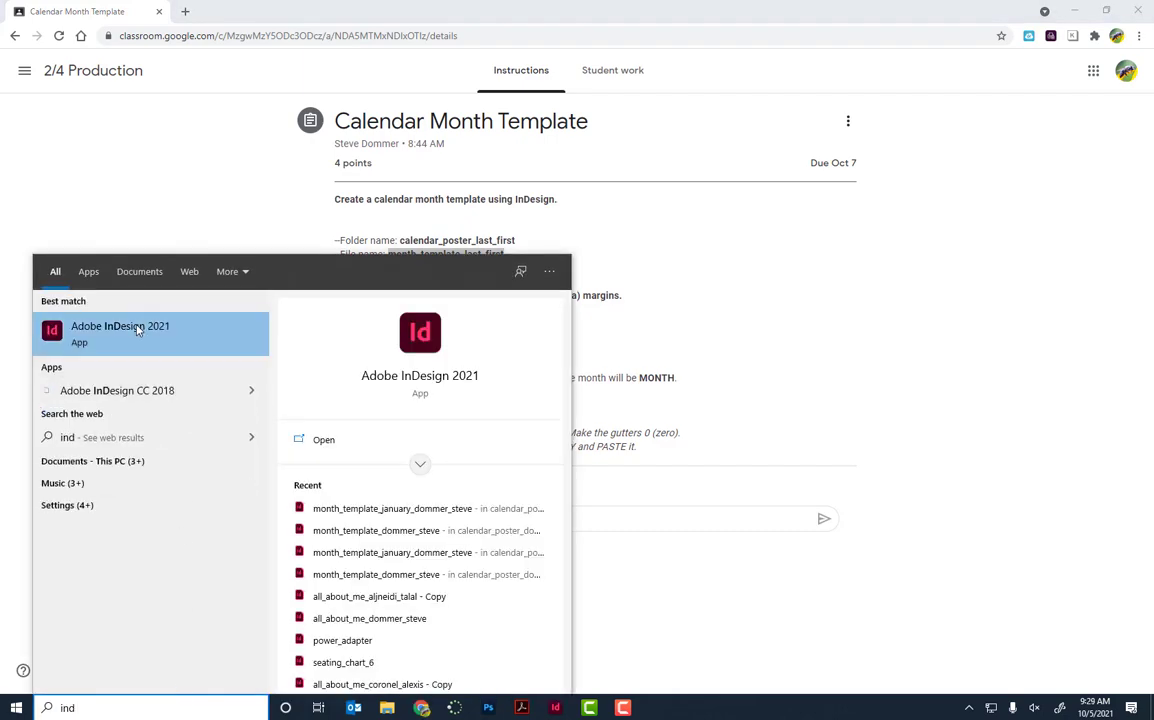
pyautogui.click(137, 328)
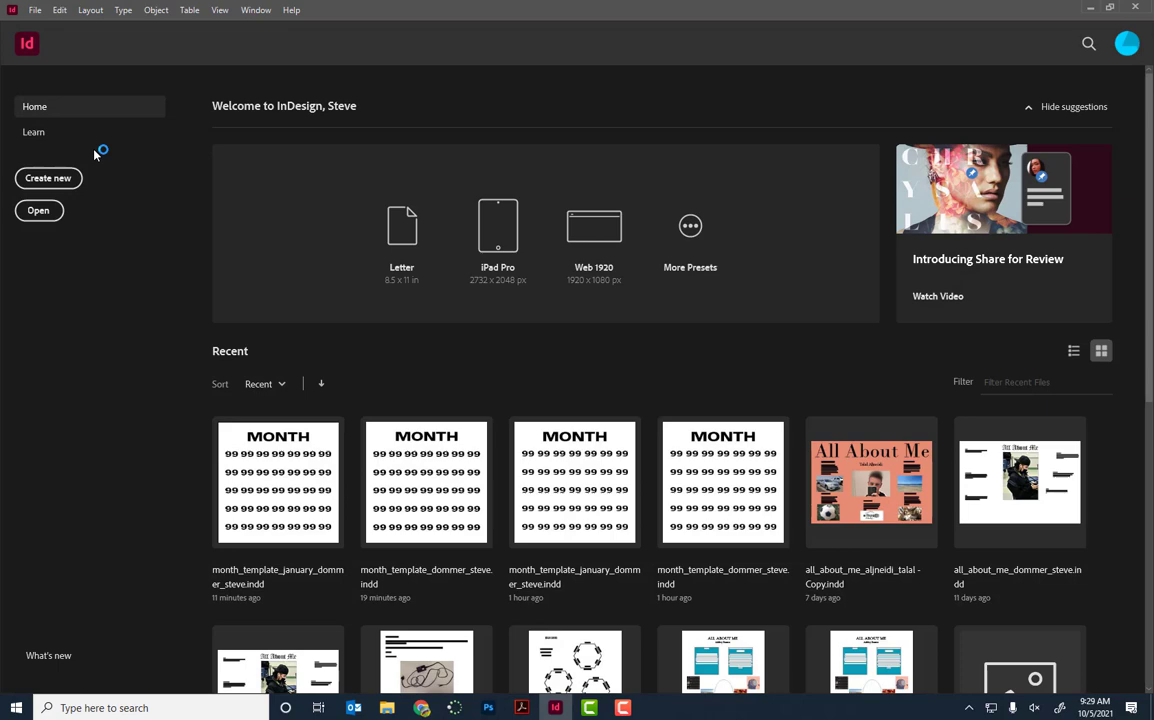
pyautogui.click(50, 179)
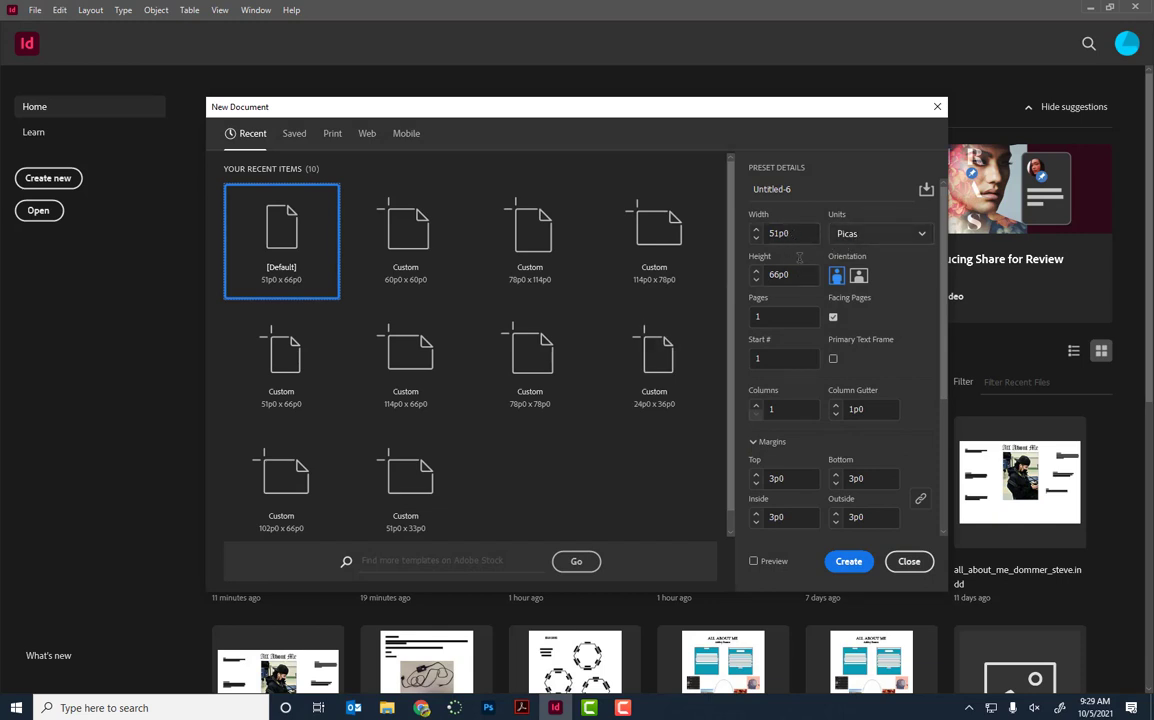
# Step: Create a 10 × 10 inch document in inches with 0.5 in margins
pyautogui.click(856, 234)
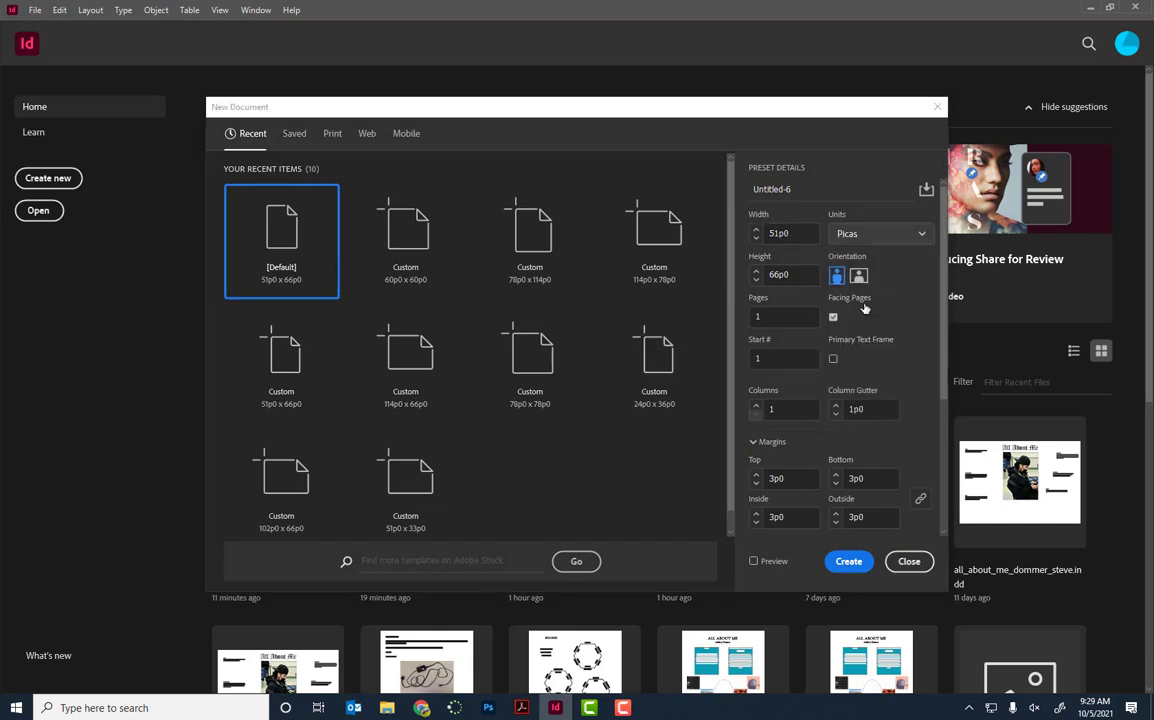
pyautogui.click(744, 234)
pyautogui.write('1')
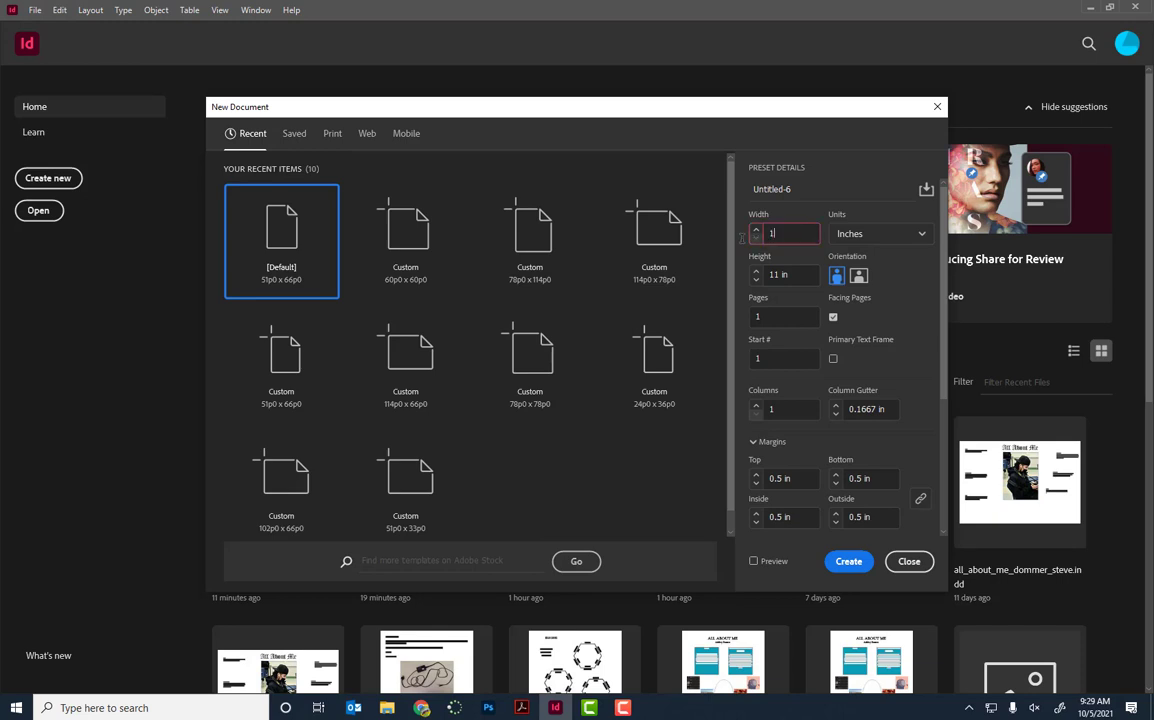
pyautogui.write('0')
pyautogui.click(740, 277)
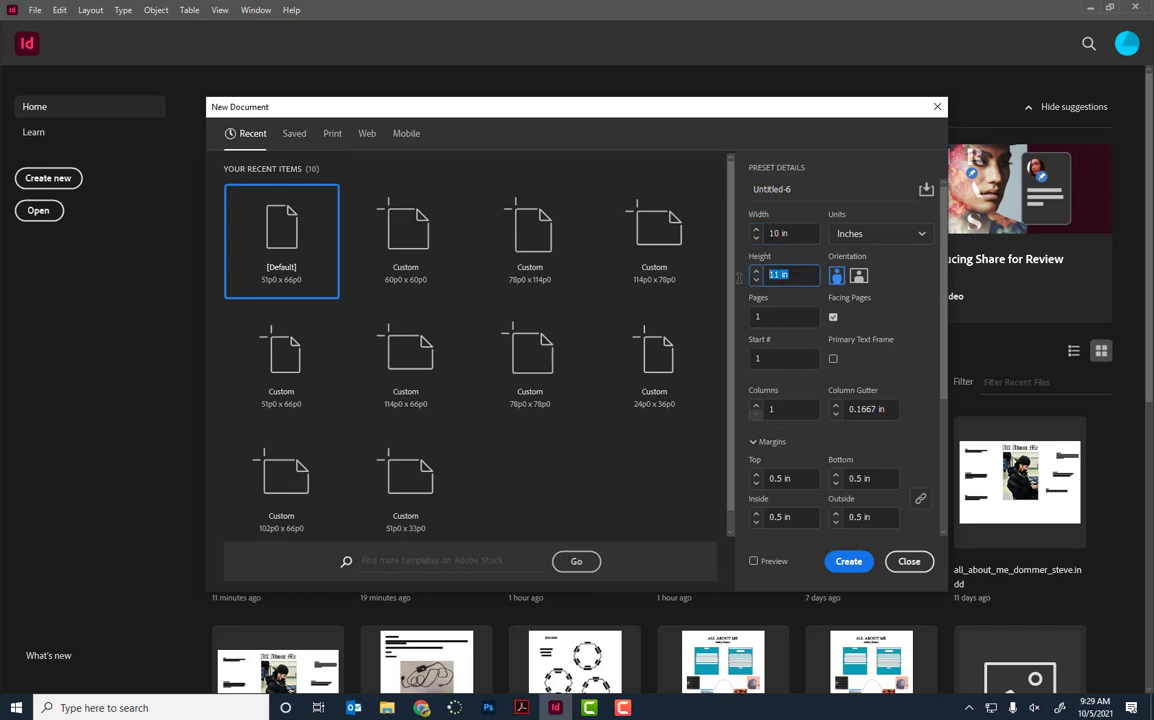
pyautogui.write('10')
pyautogui.click(895, 233)
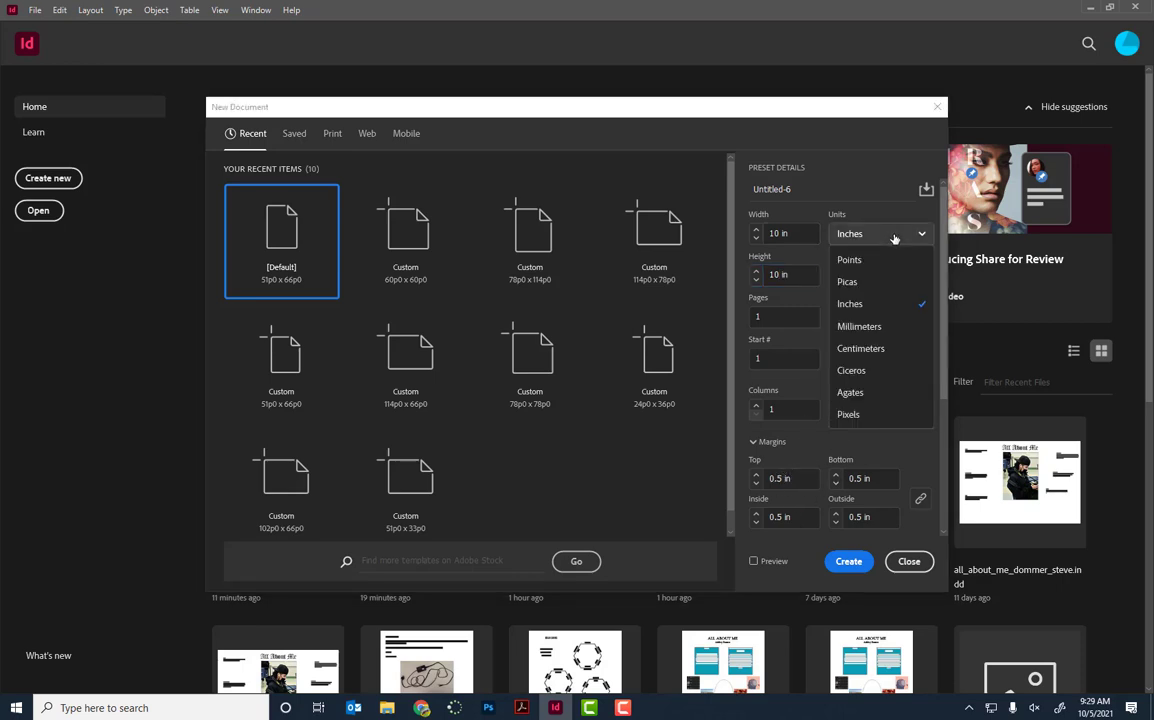
pyautogui.click(849, 282)
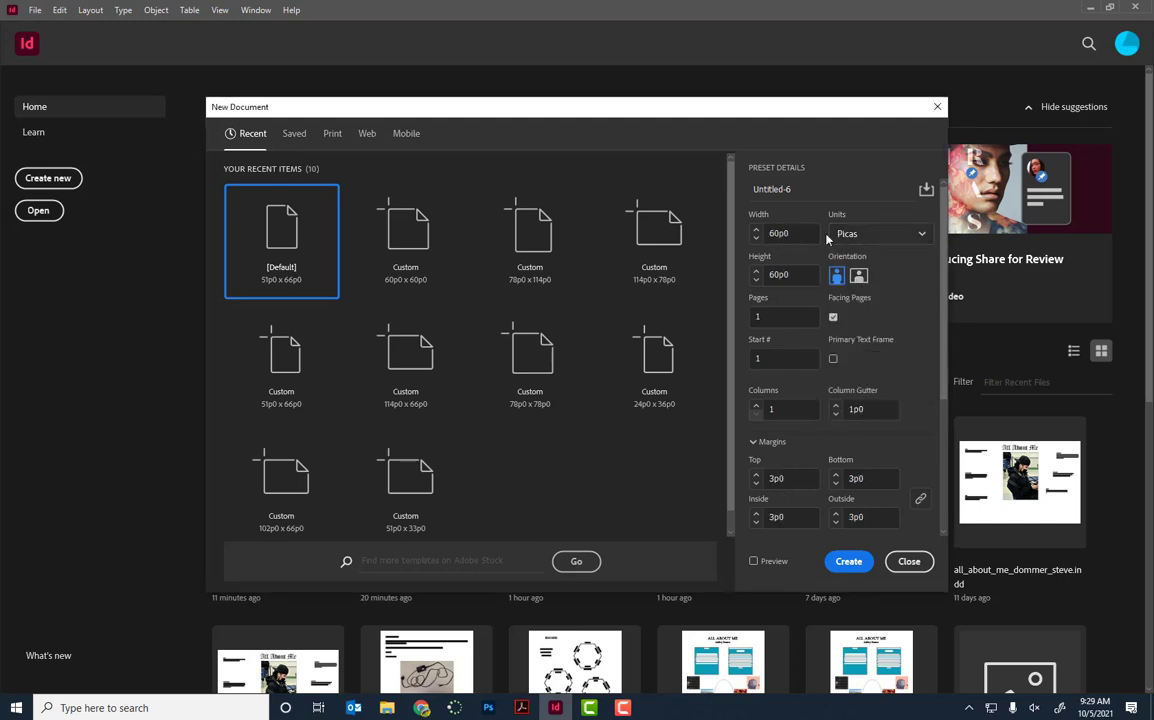
pyautogui.click(858, 236)
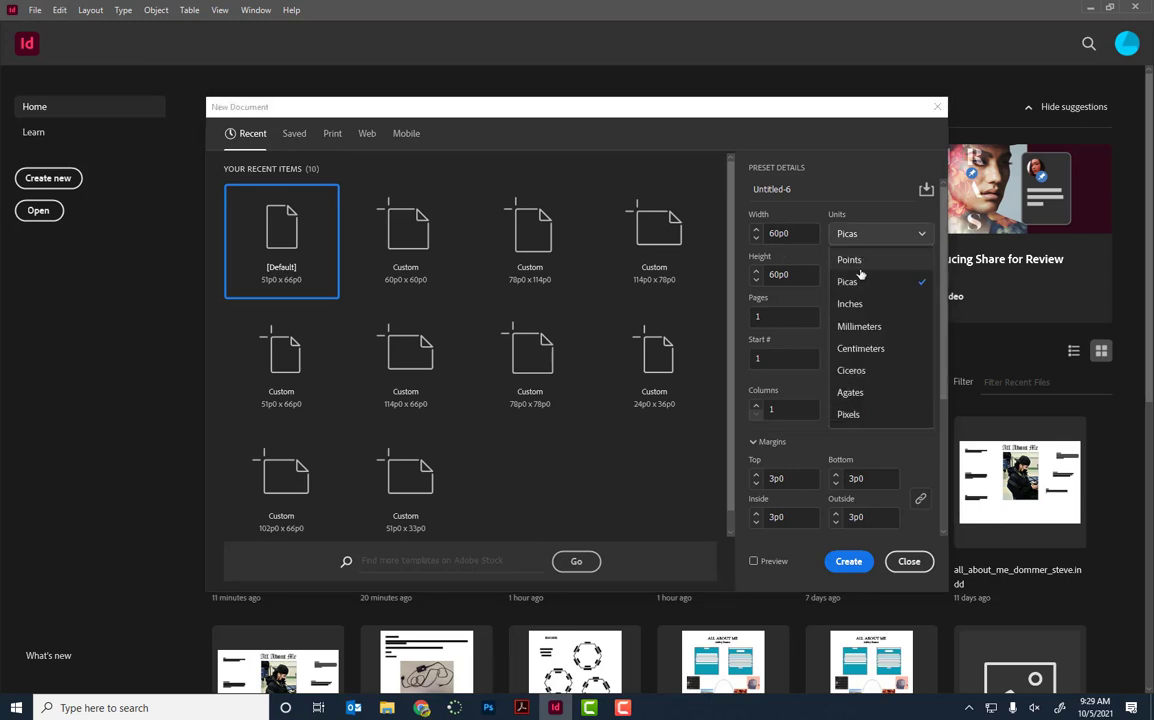
pyautogui.click(862, 304)
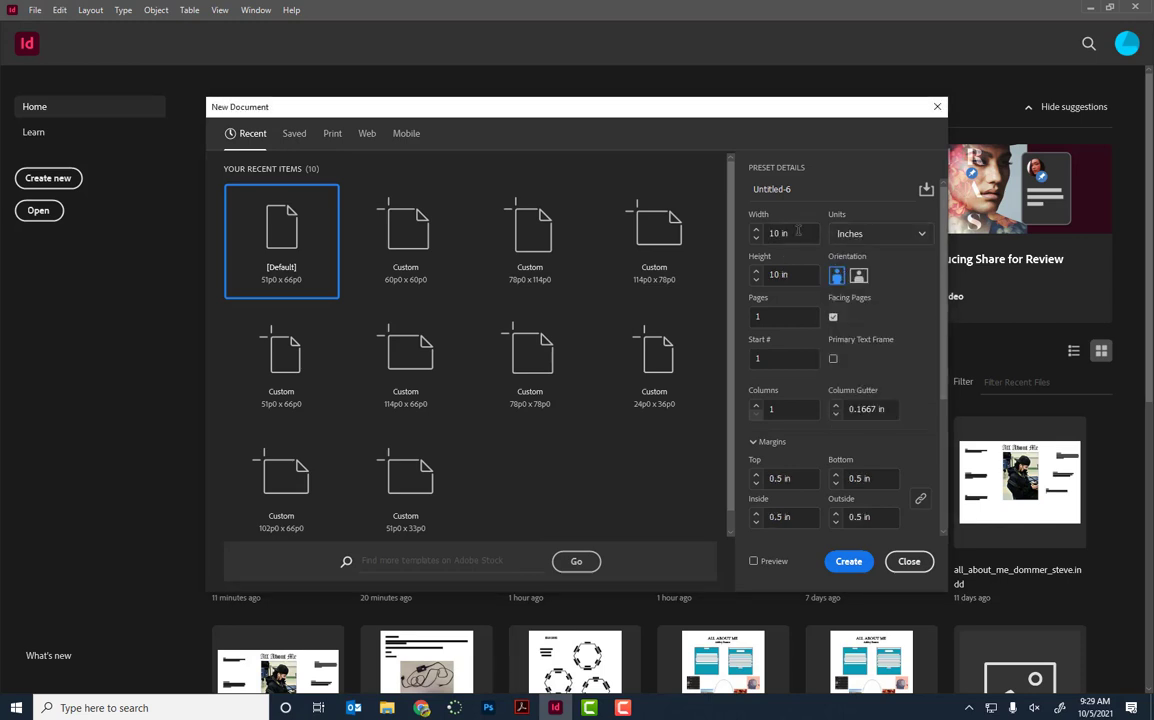
pyautogui.click(848, 561)
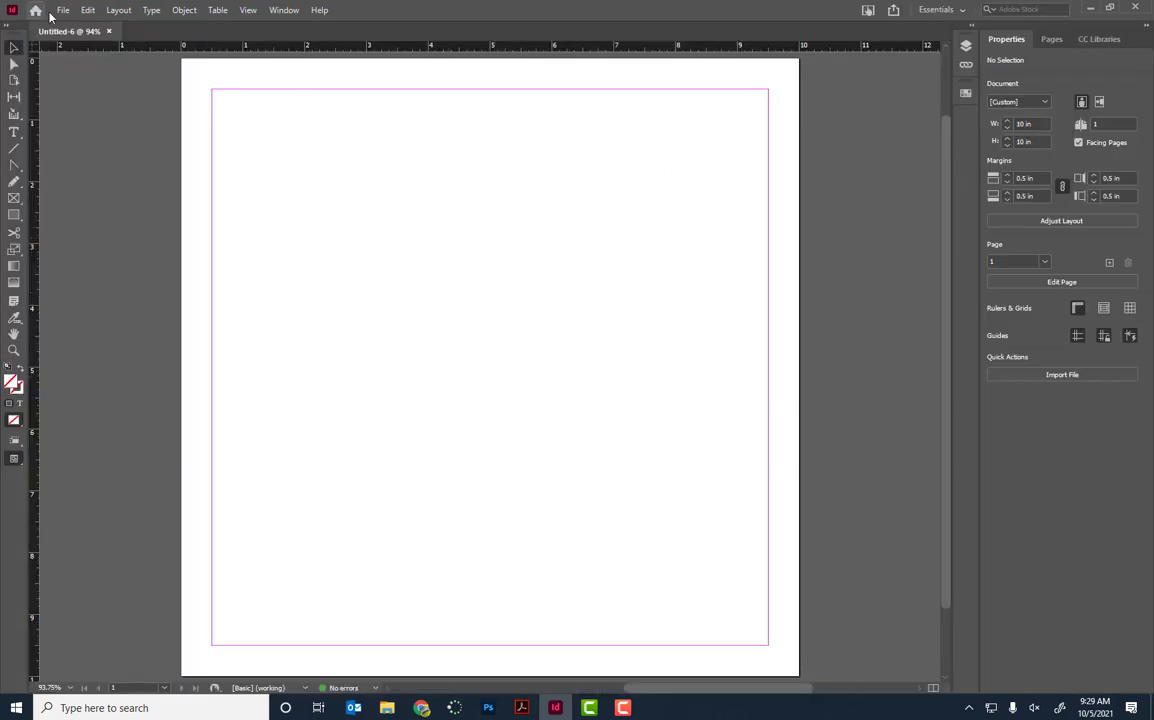
# Step: Save the document as month_template_last_first in the student's calendar_poster folder
pyautogui.click(63, 11)
pyautogui.click(93, 121)
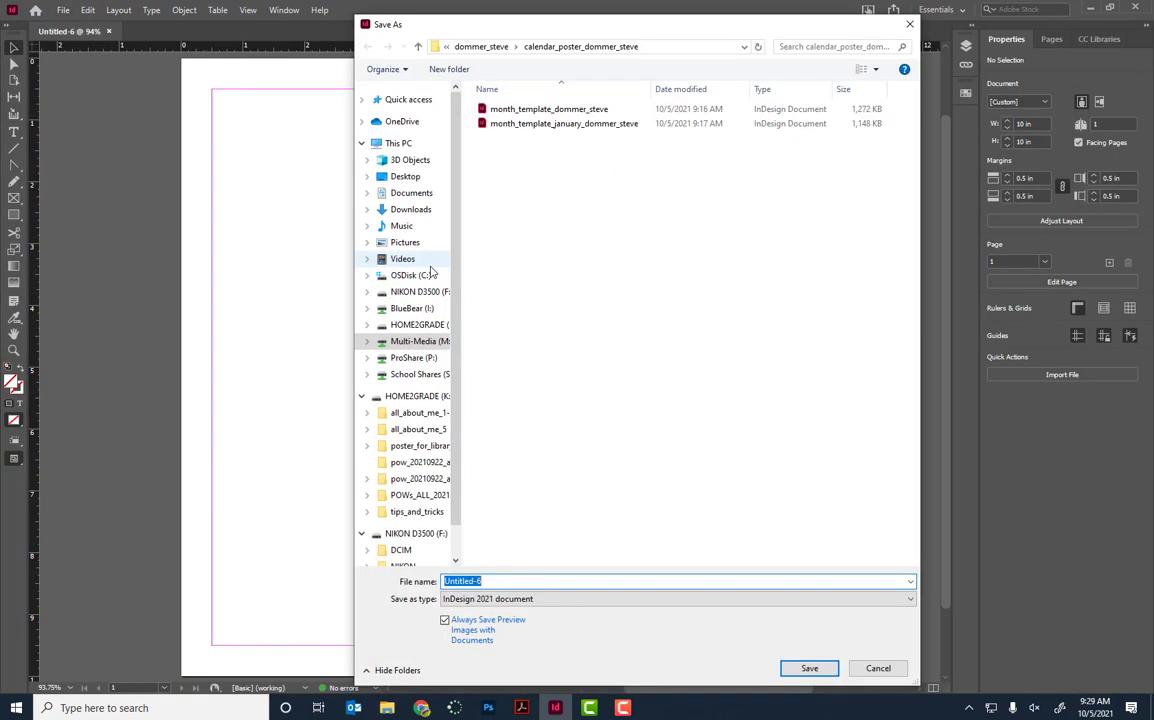
pyautogui.click(470, 46)
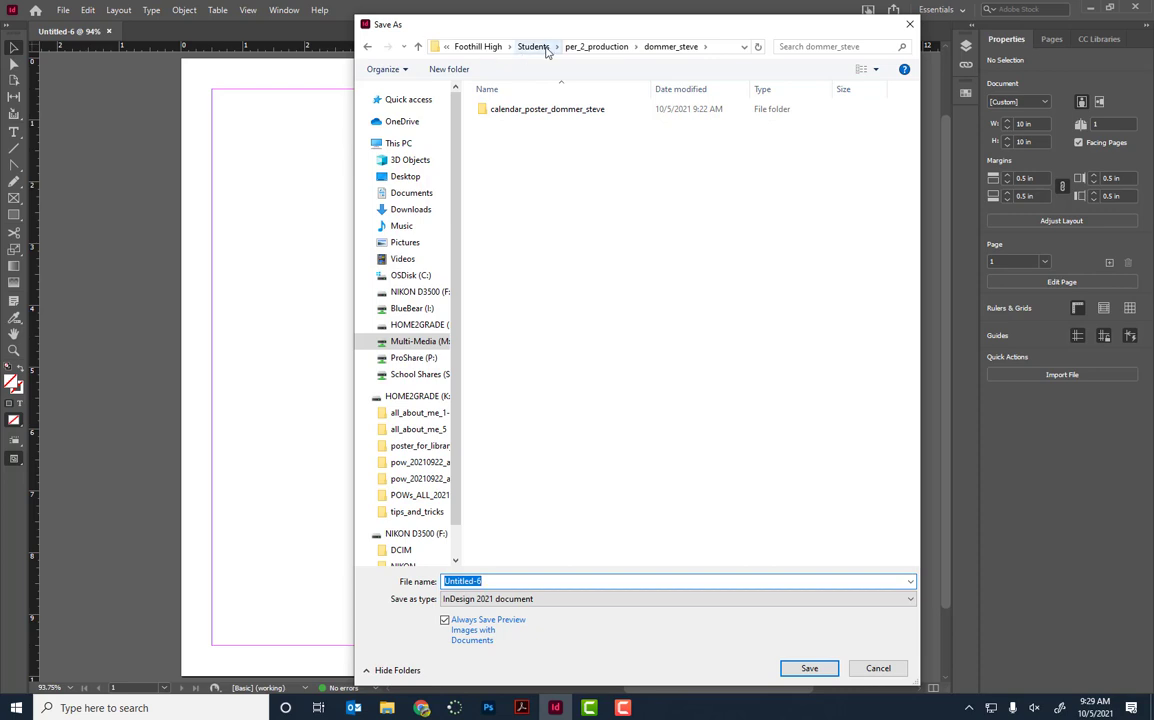
pyautogui.click(487, 46)
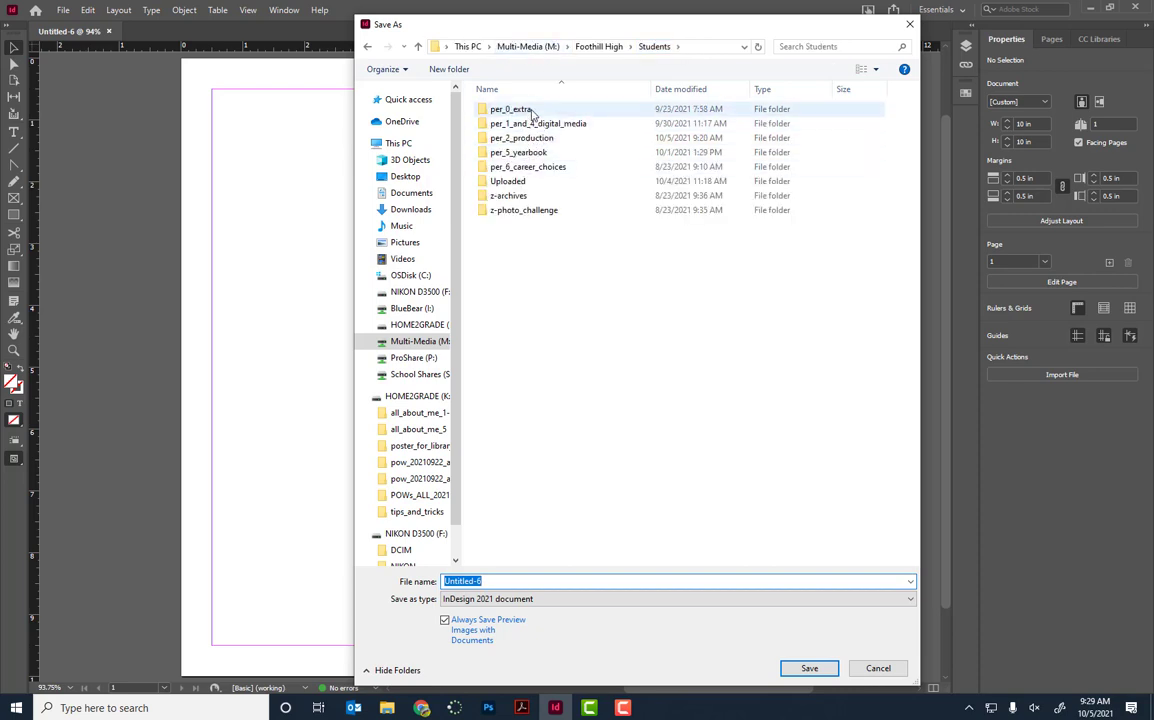
pyautogui.doubleClick(533, 124)
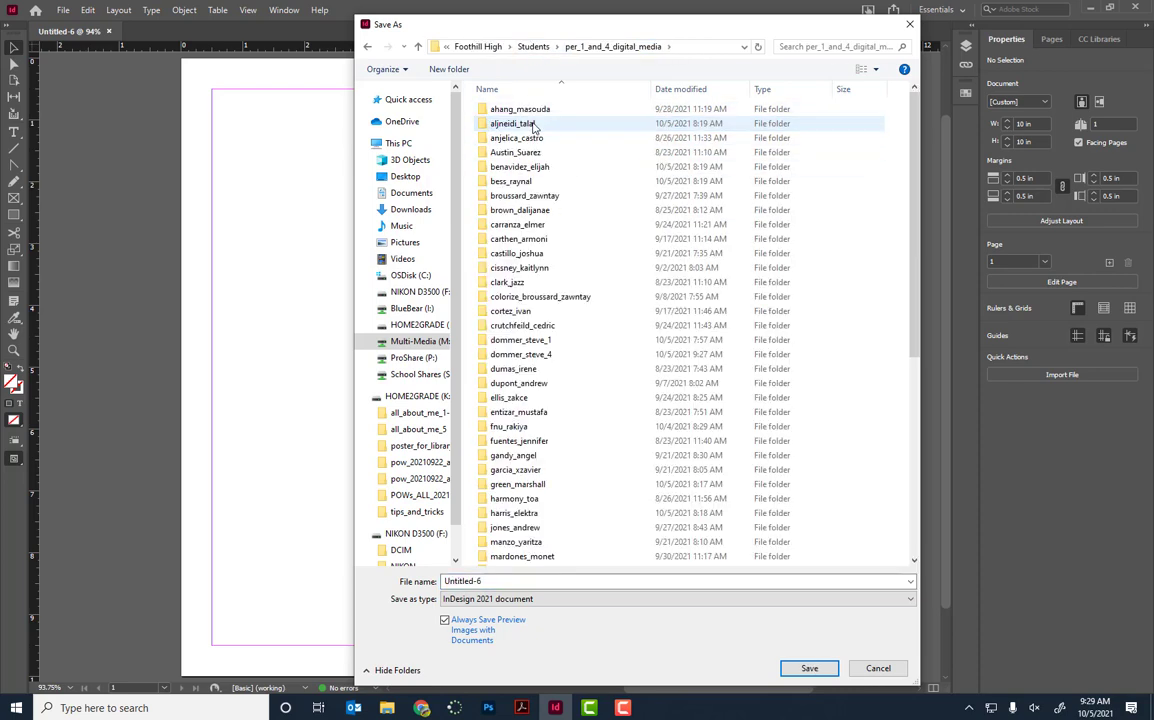
pyautogui.doubleClick(530, 323)
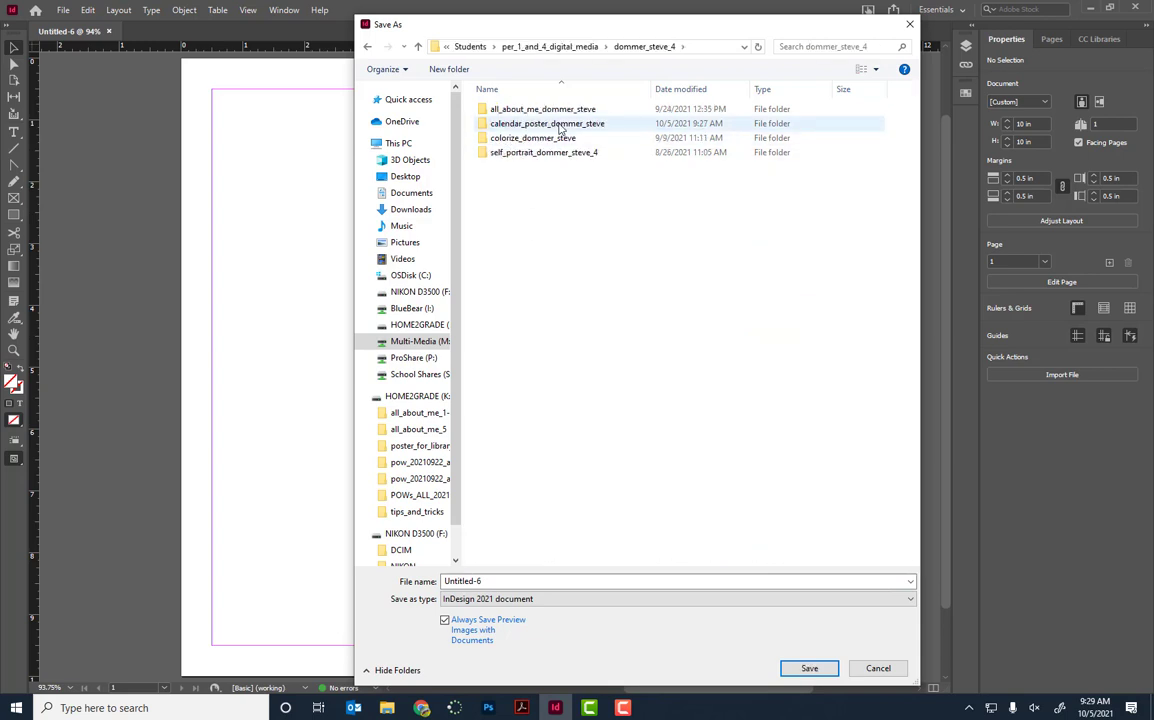
pyautogui.doubleClick(510, 124)
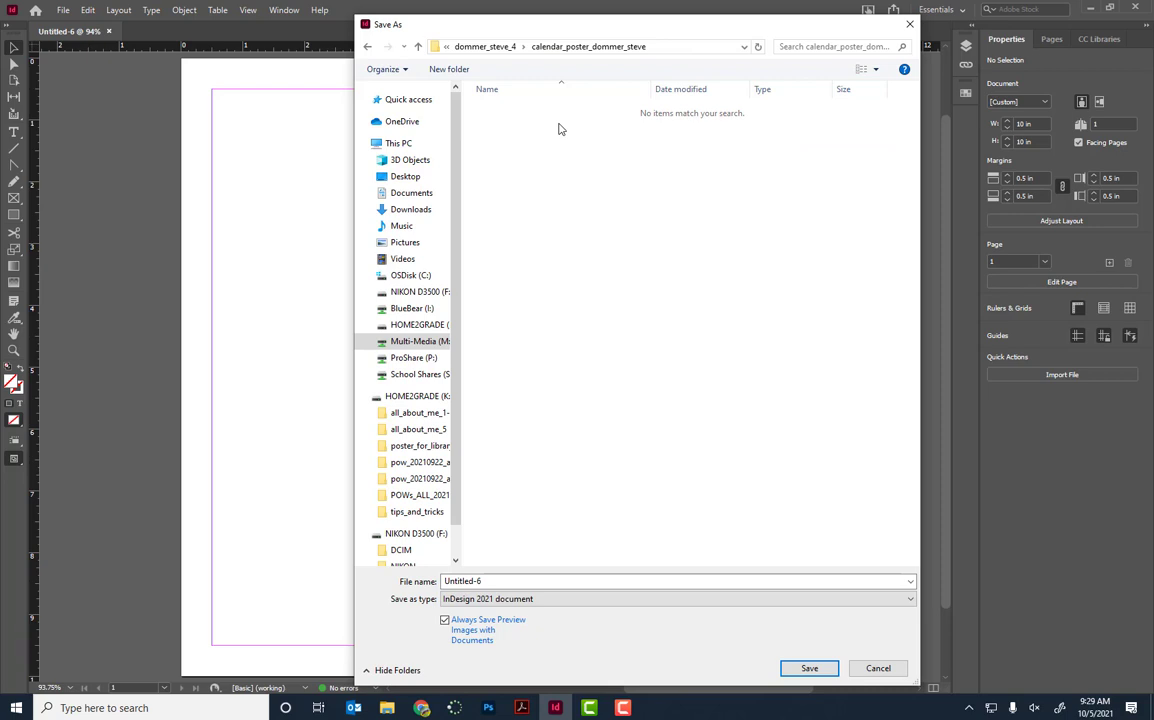
pyautogui.click(515, 580)
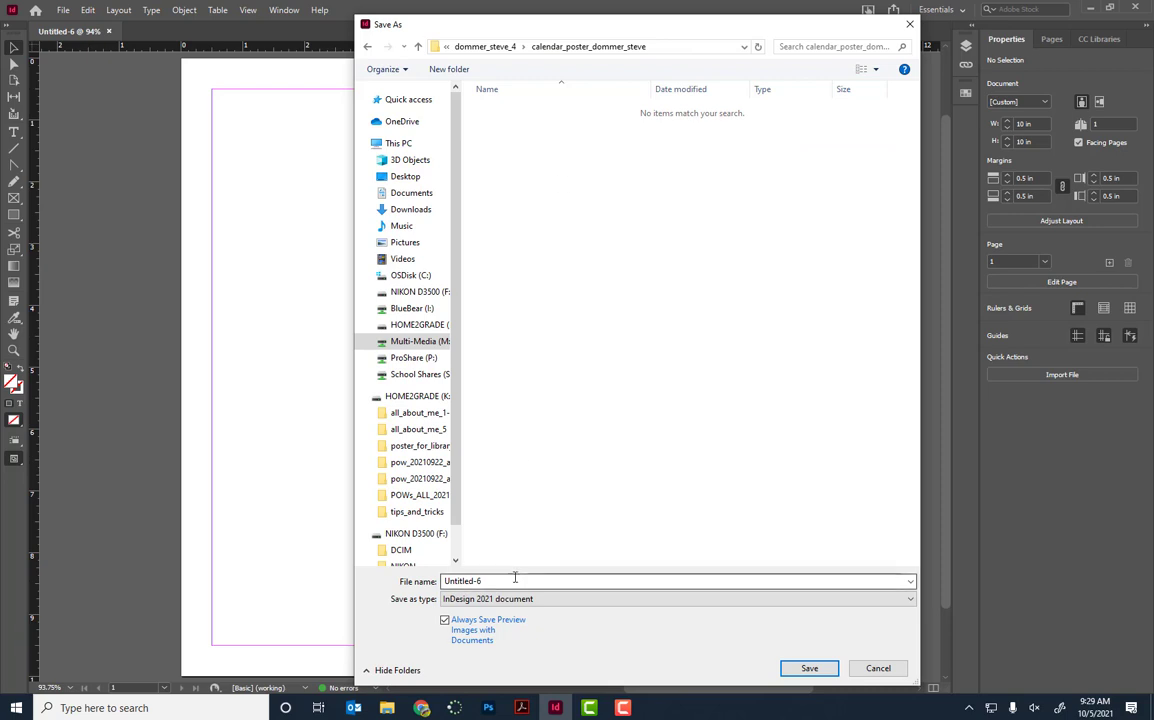
pyautogui.write('month_template_last_first')
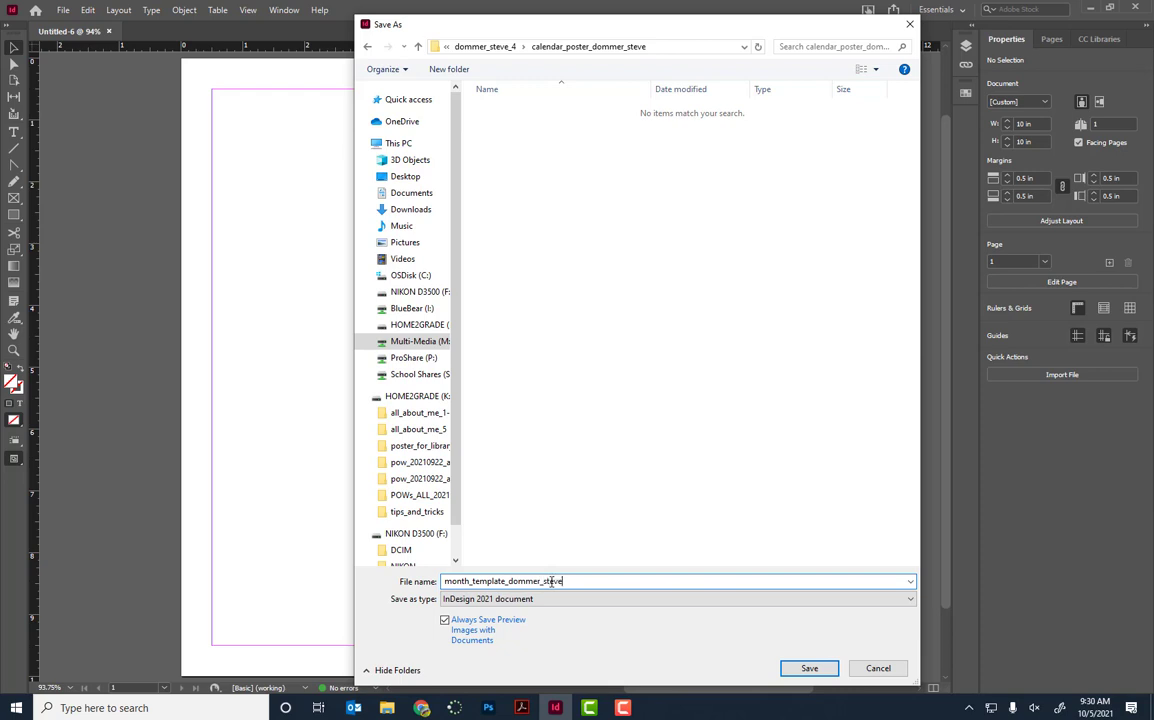
pyautogui.click(826, 667)
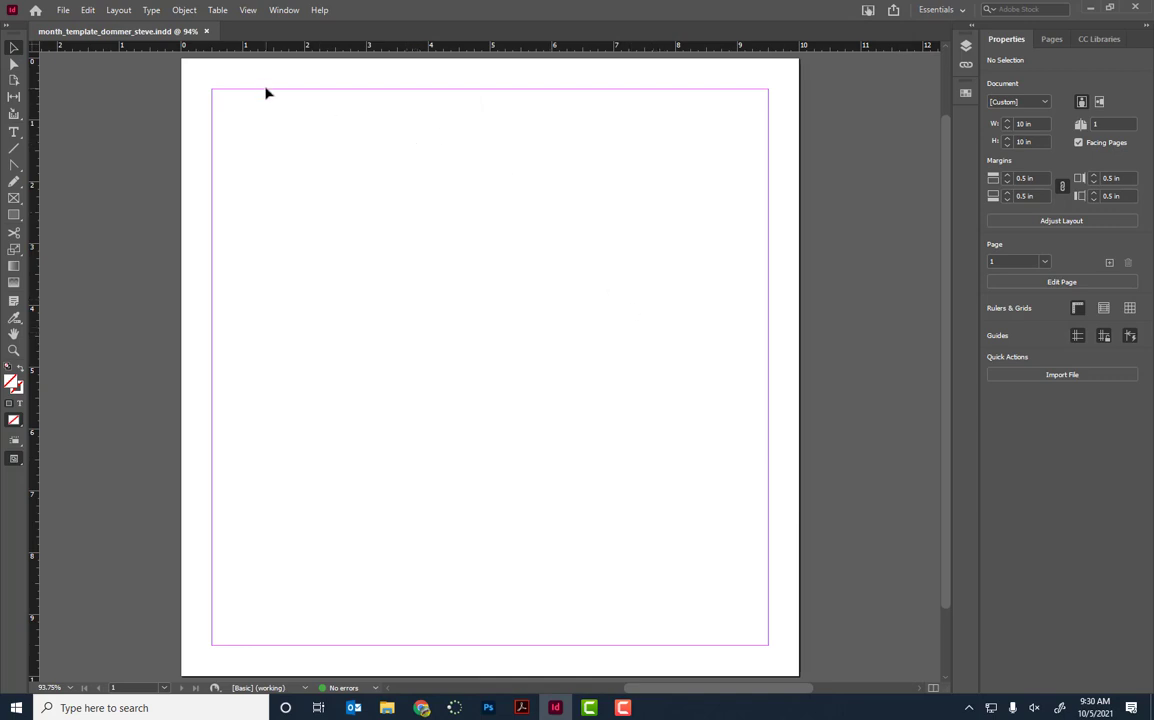
pyautogui.hotkey('alt', 'Tab')
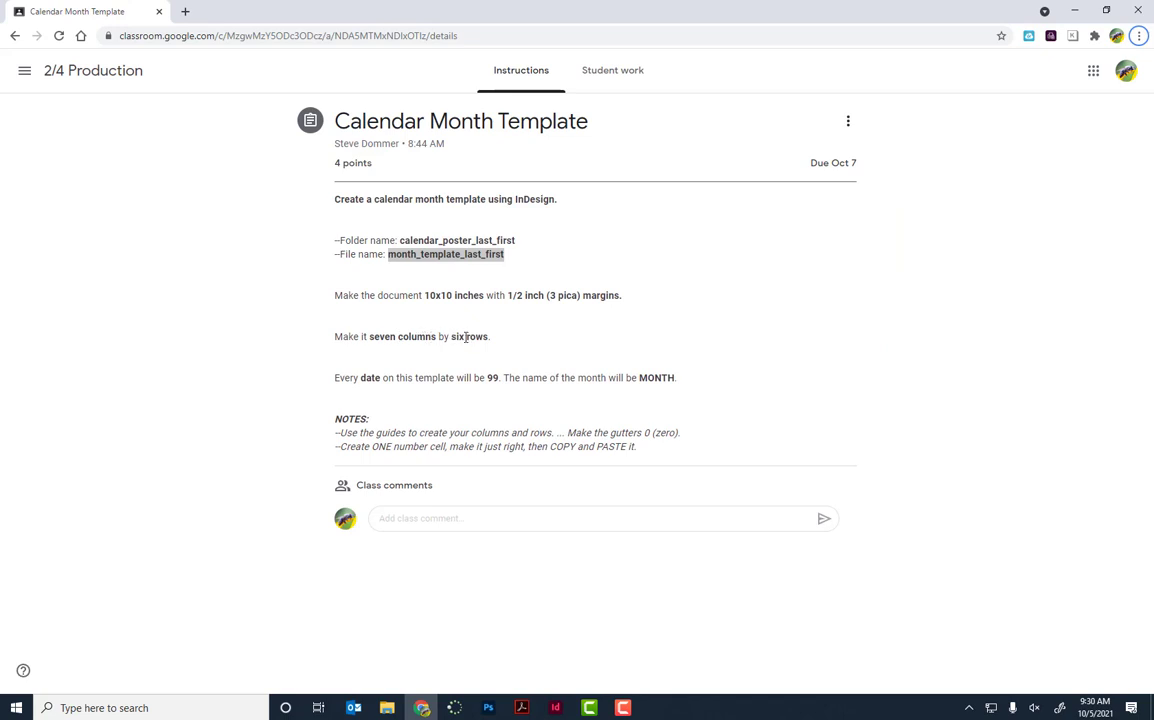
pyautogui.doubleClick(391, 432)
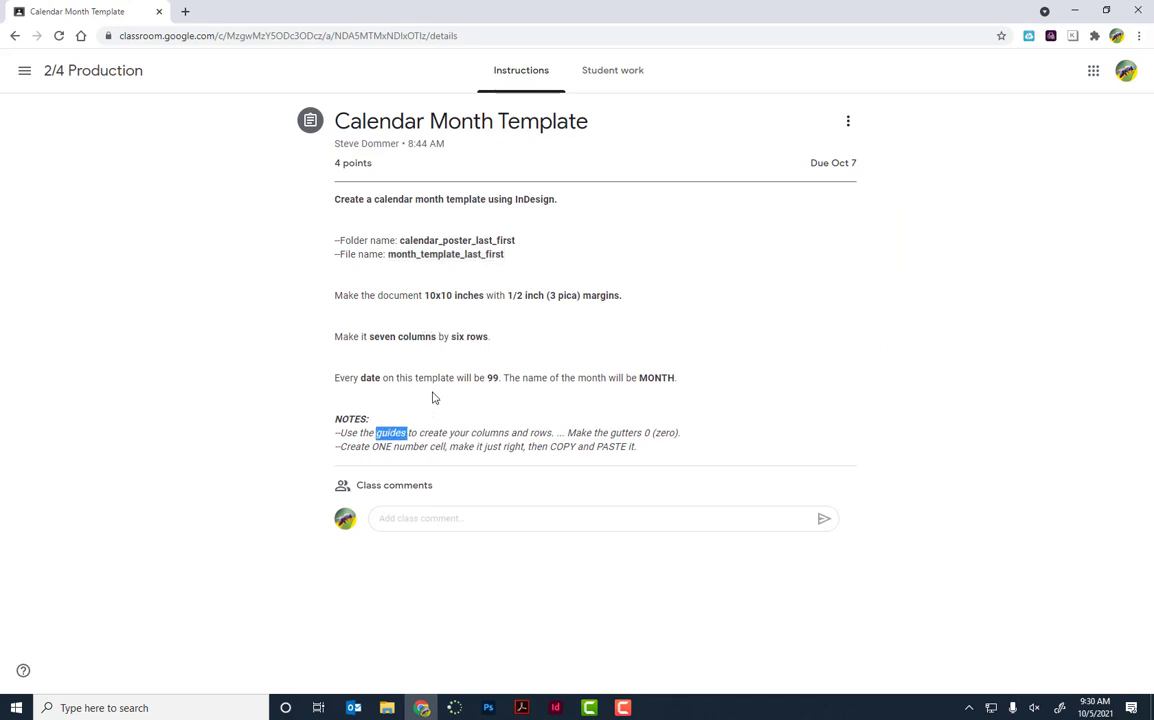
pyautogui.click(455, 337)
pyautogui.hotkey('alt', 'Tab')
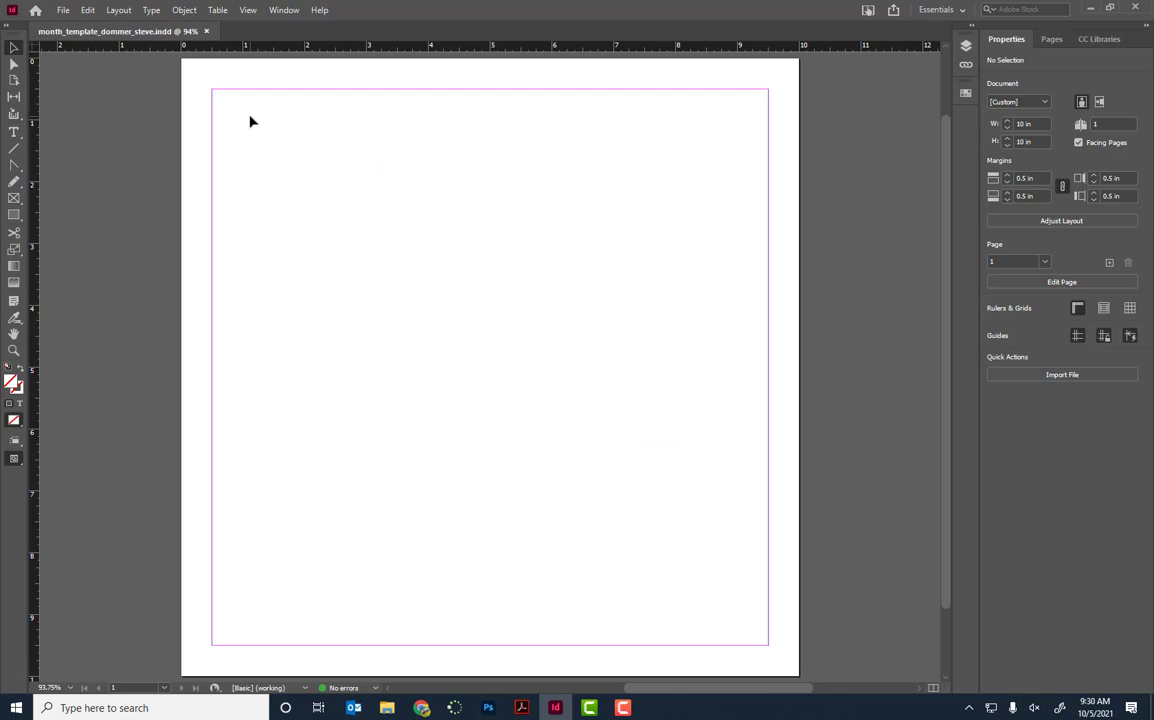
# Step: Open Layout > Create Guides and set the guide rows to 6
pyautogui.click(118, 11)
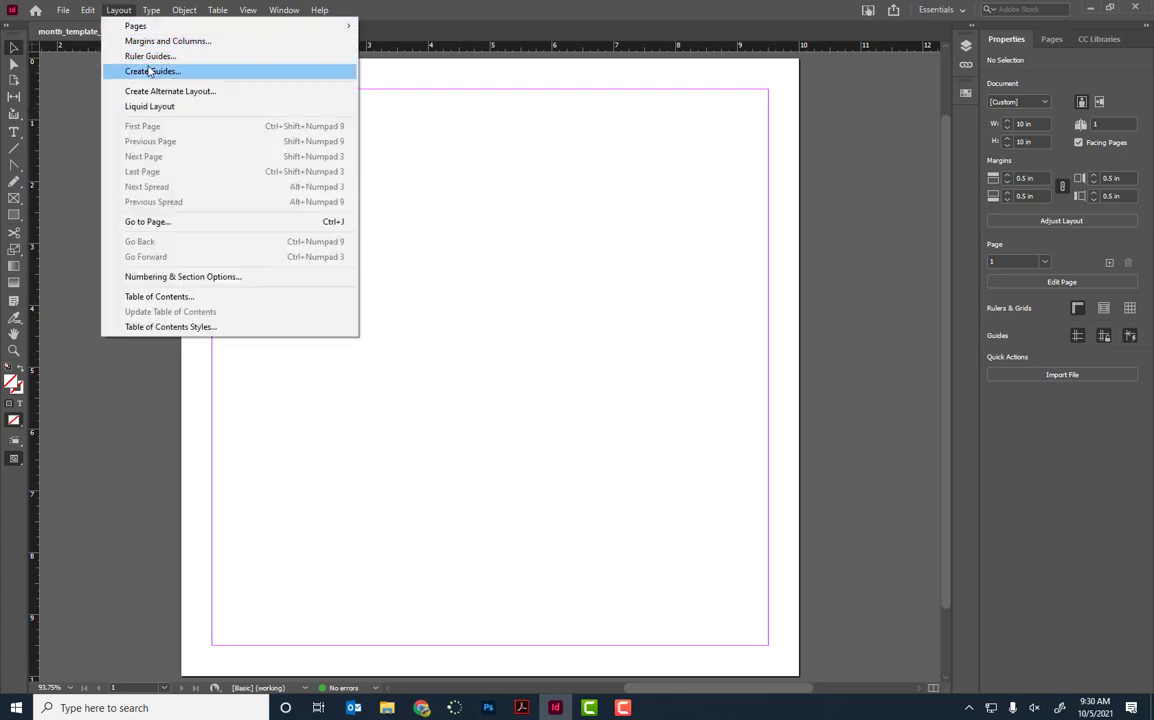
pyautogui.click(152, 71)
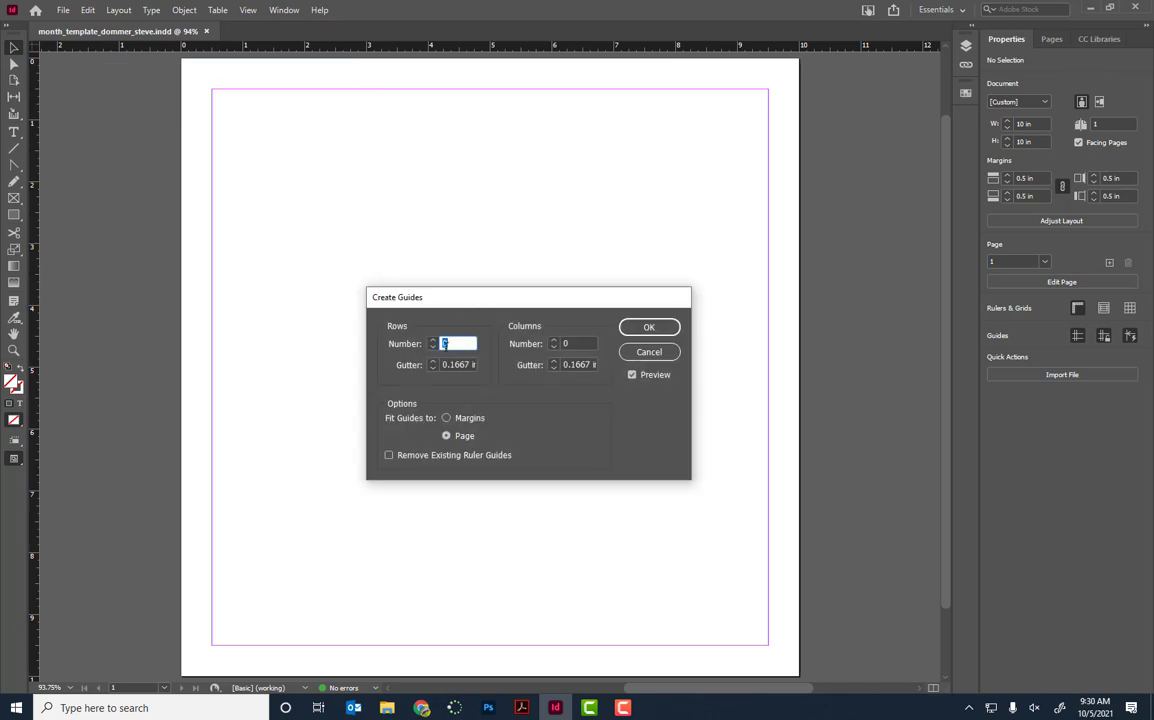
pyautogui.click(632, 376)
pyautogui.click(432, 342)
pyautogui.click(432, 342)
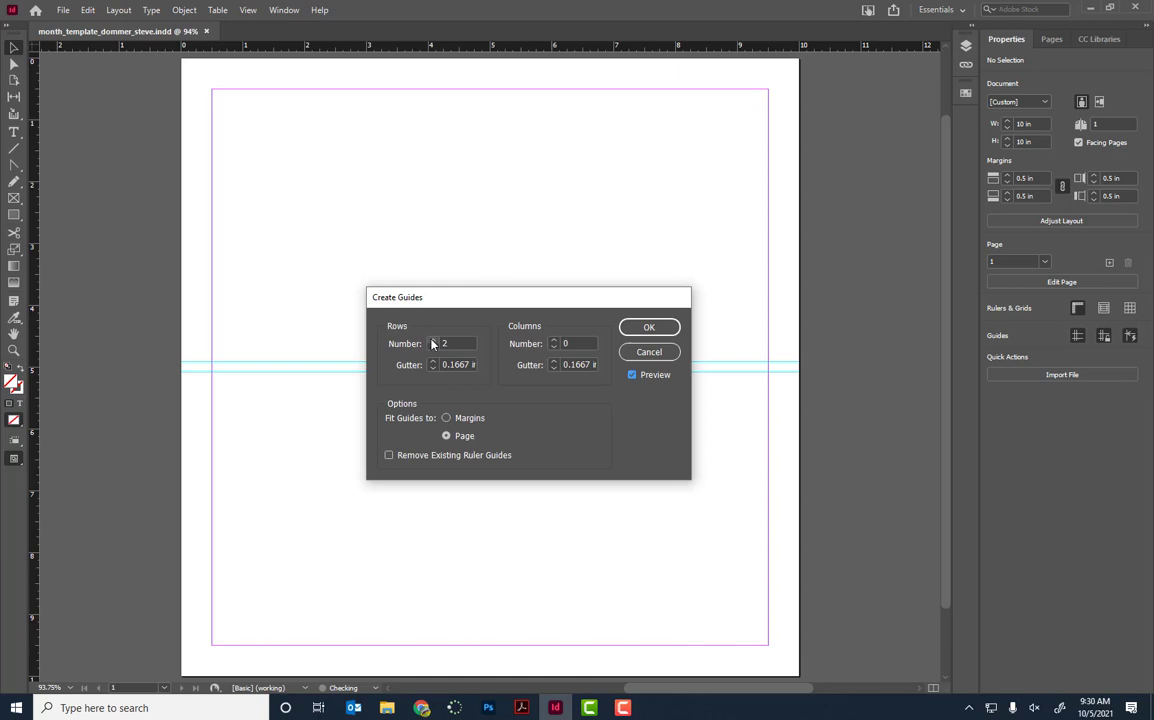
pyautogui.click(432, 342)
pyautogui.click(432, 342)
pyautogui.click(432, 342)
pyautogui.click(432, 341)
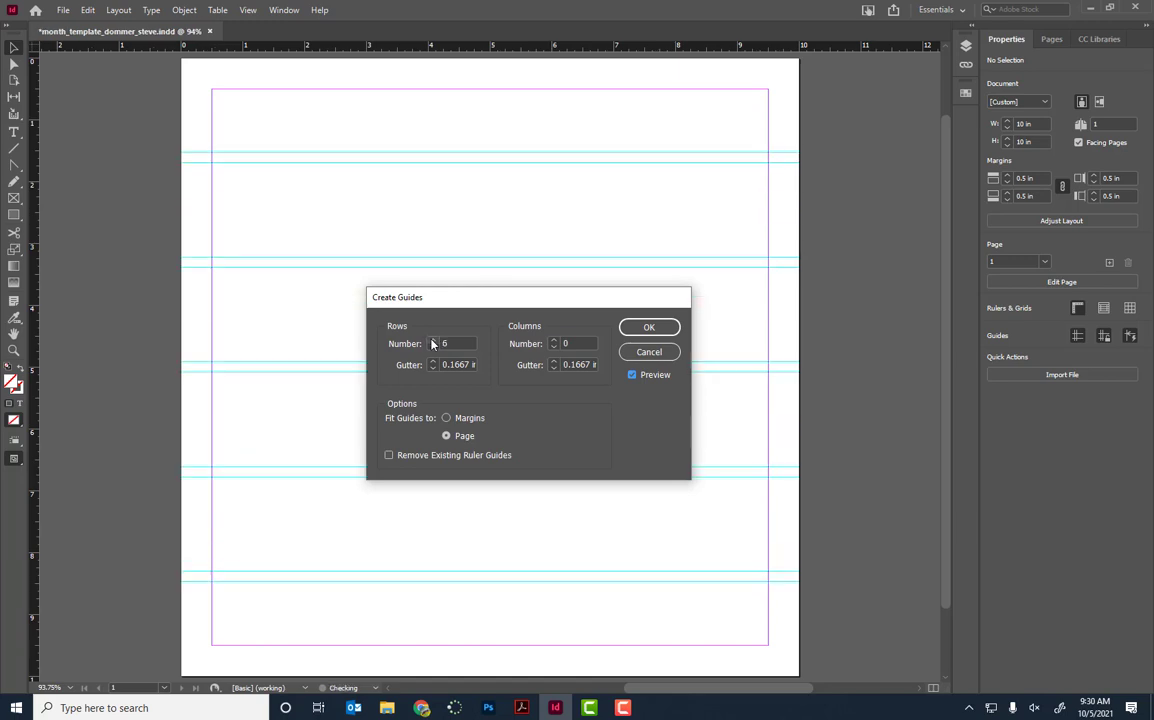
# Step: Set 7 columns, fit the guides to the page, and apply the grid
pyautogui.click(553, 341)
pyautogui.click(553, 341)
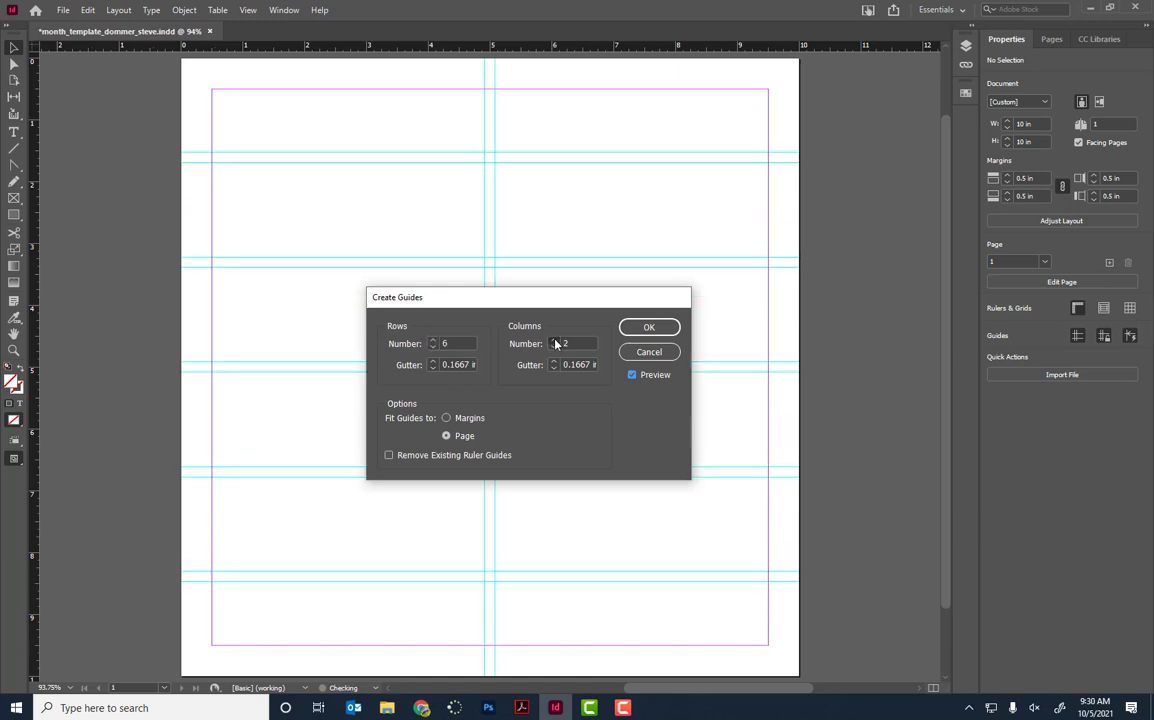
pyautogui.click(553, 341)
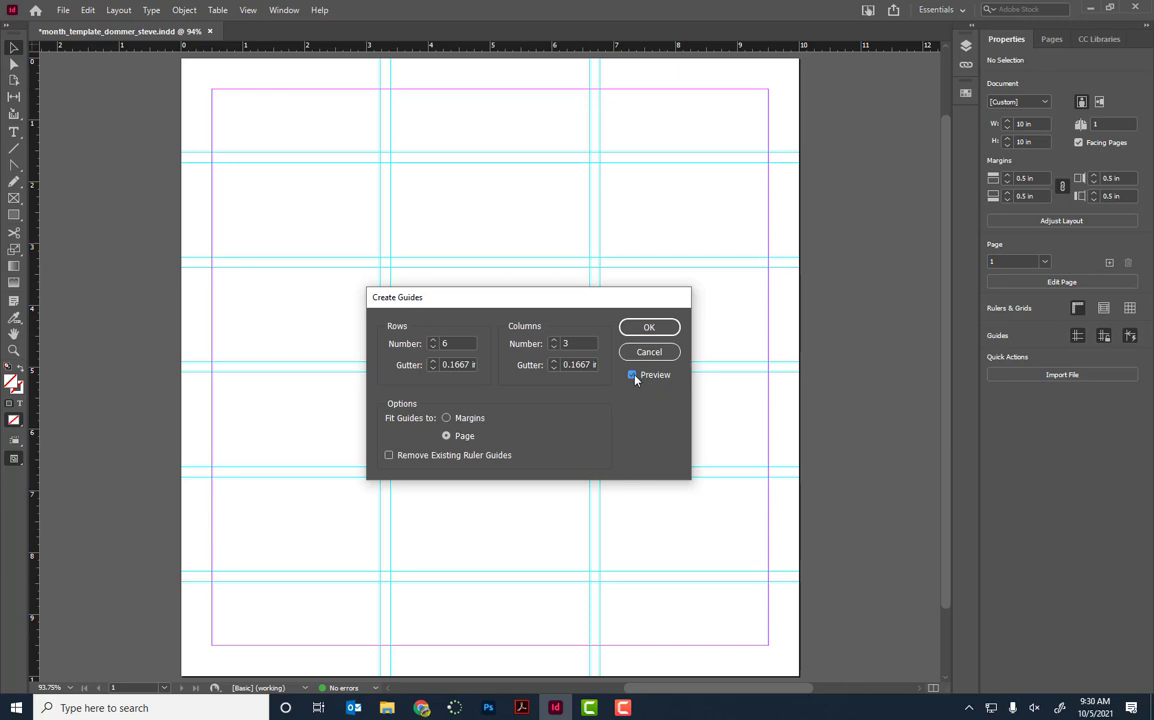
pyautogui.click(553, 341)
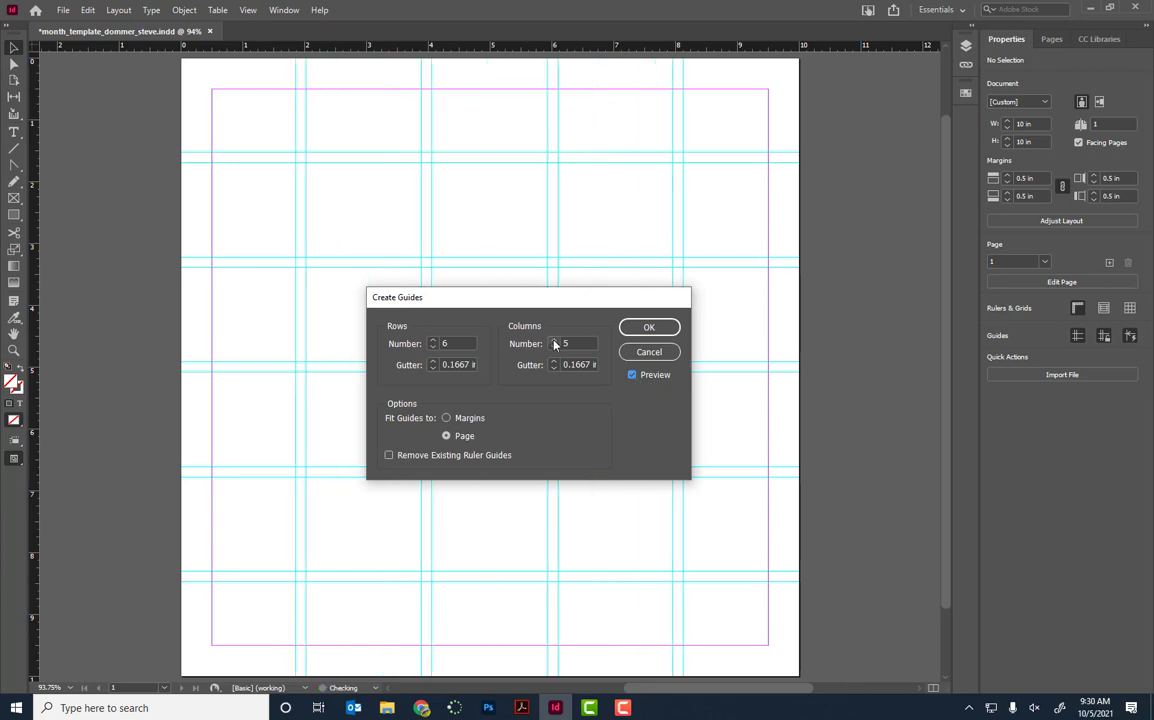
pyautogui.click(553, 341)
pyautogui.click(553, 341)
pyautogui.click(553, 341)
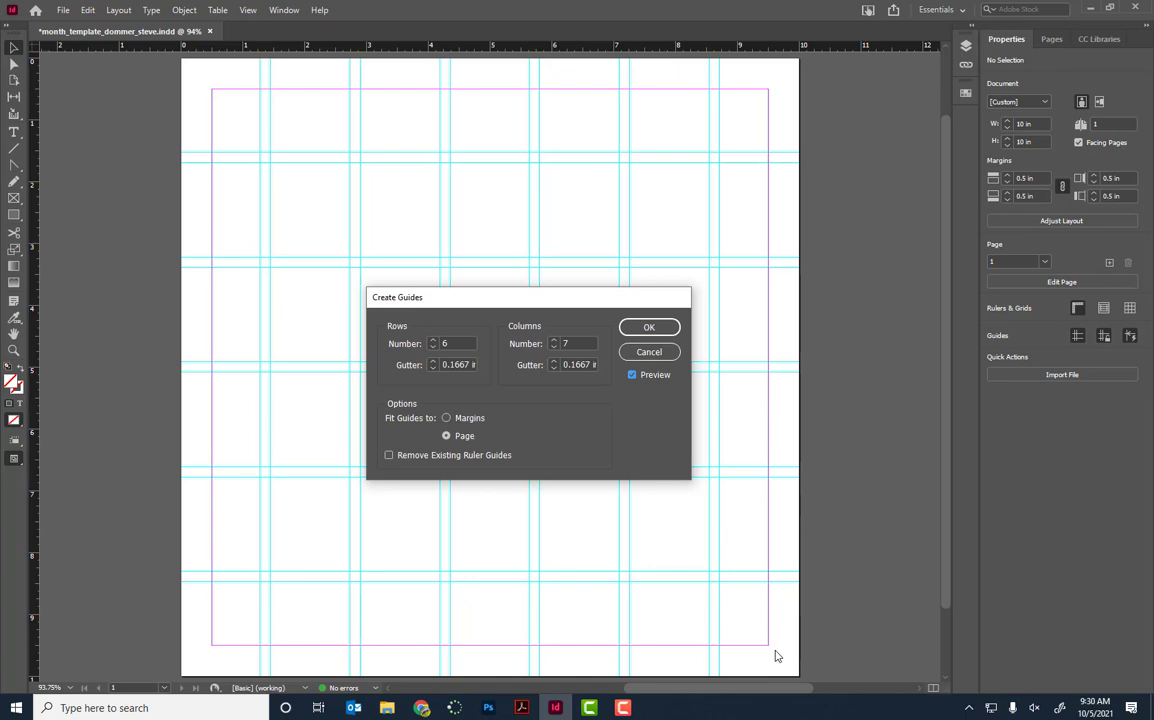
pyautogui.click(447, 419)
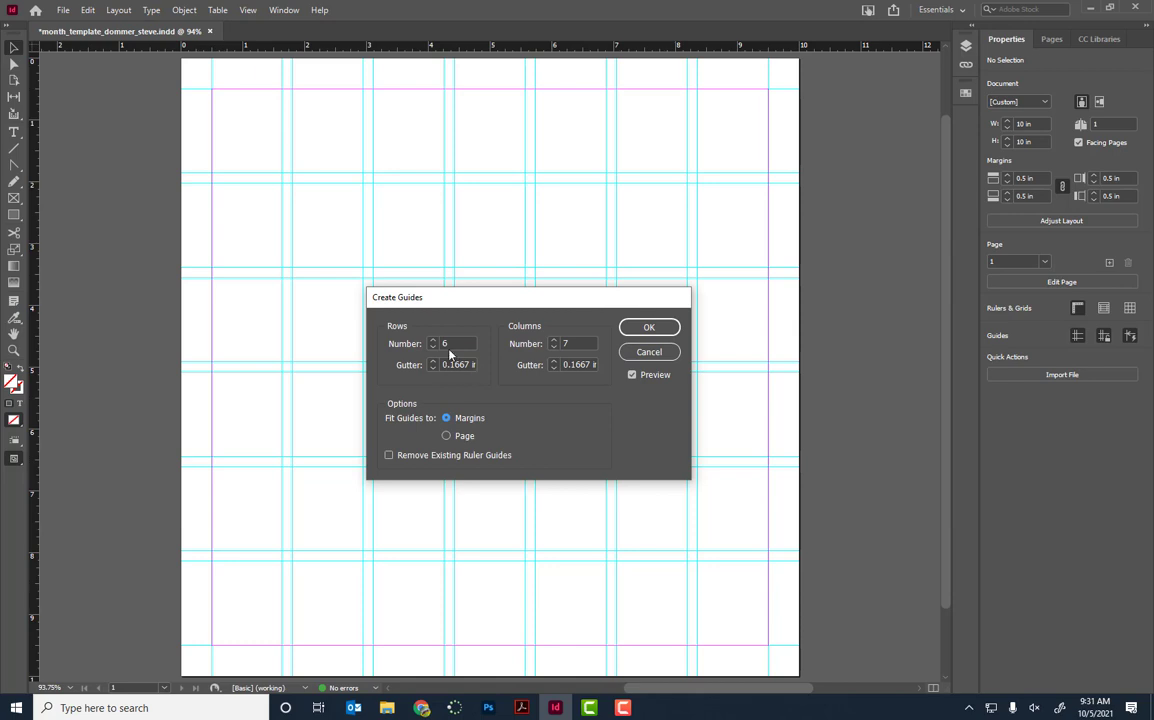
pyautogui.click(447, 437)
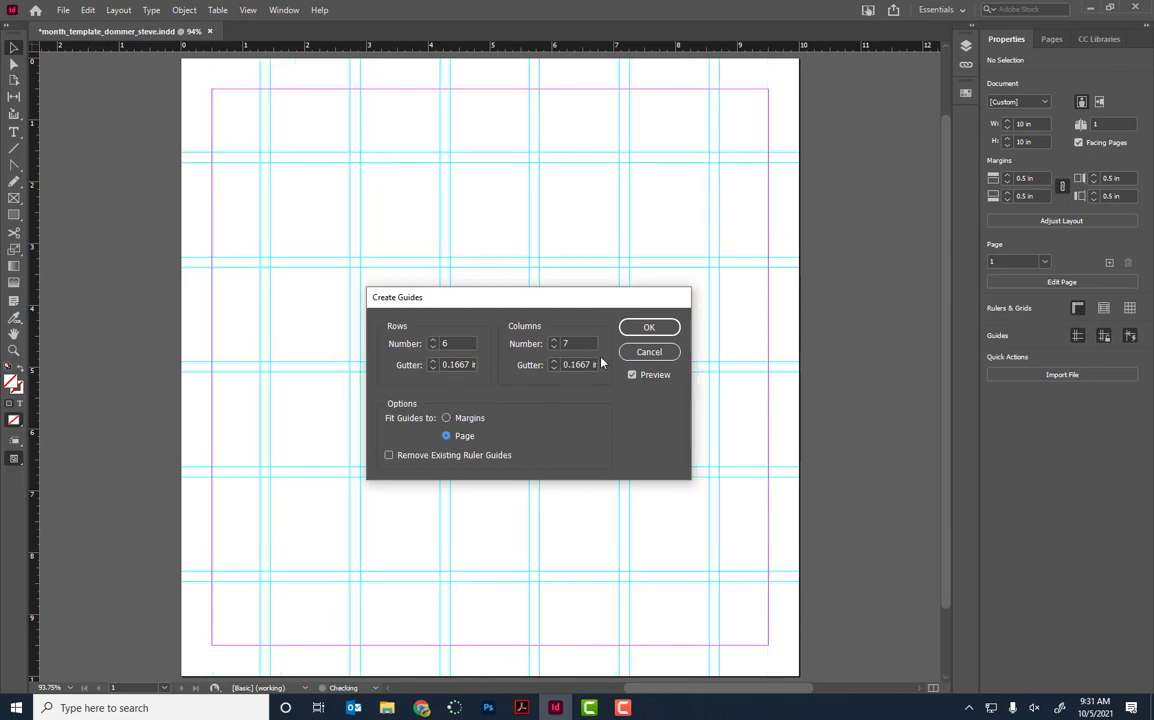
pyautogui.click(648, 328)
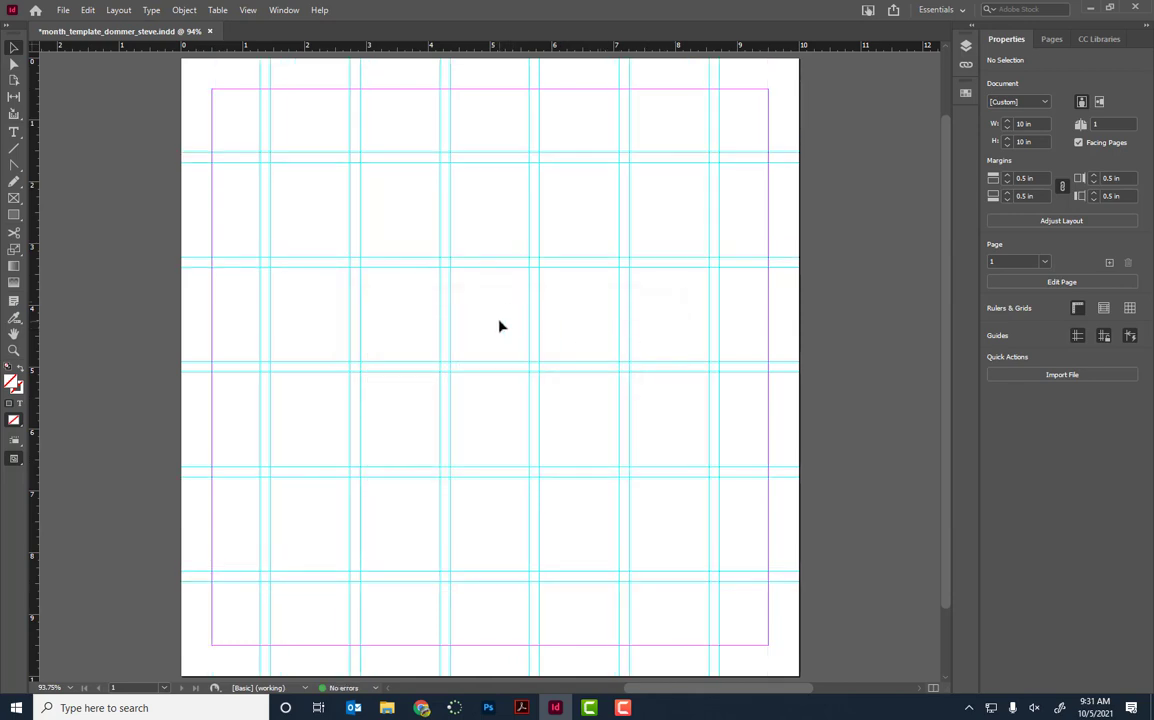
# Step: Recreate guides removing existing ones, fitted to margins, with 6 rows and 7 columns
pyautogui.click(119, 10)
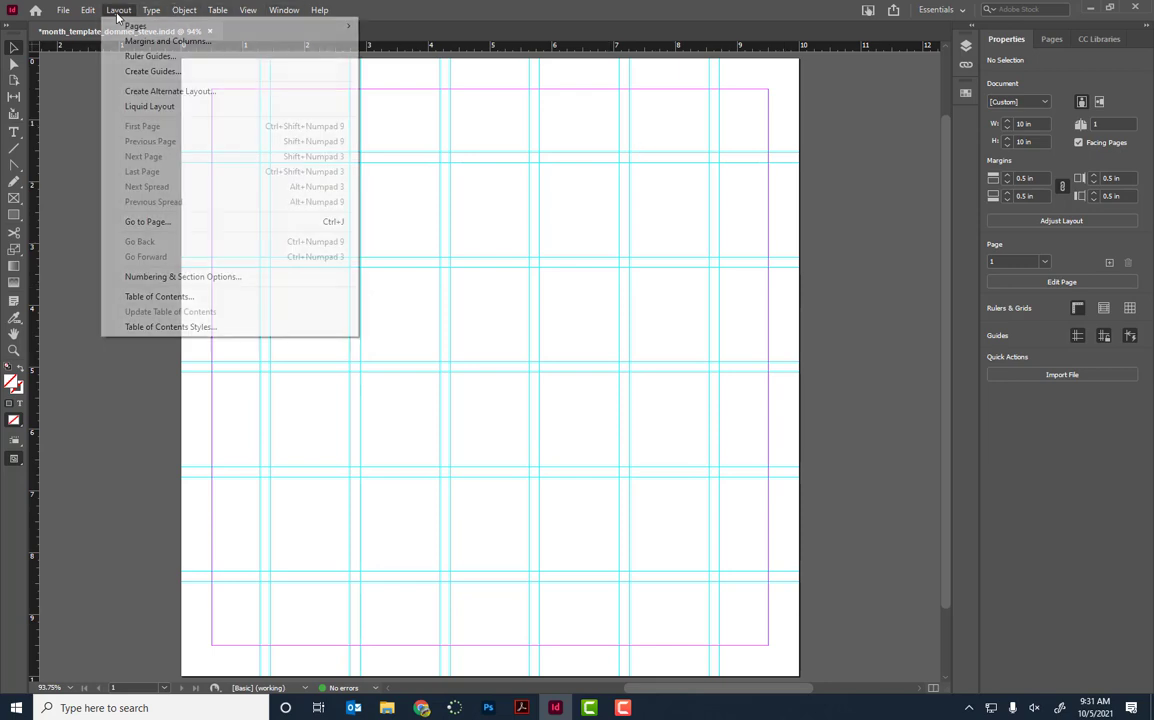
pyautogui.click(142, 68)
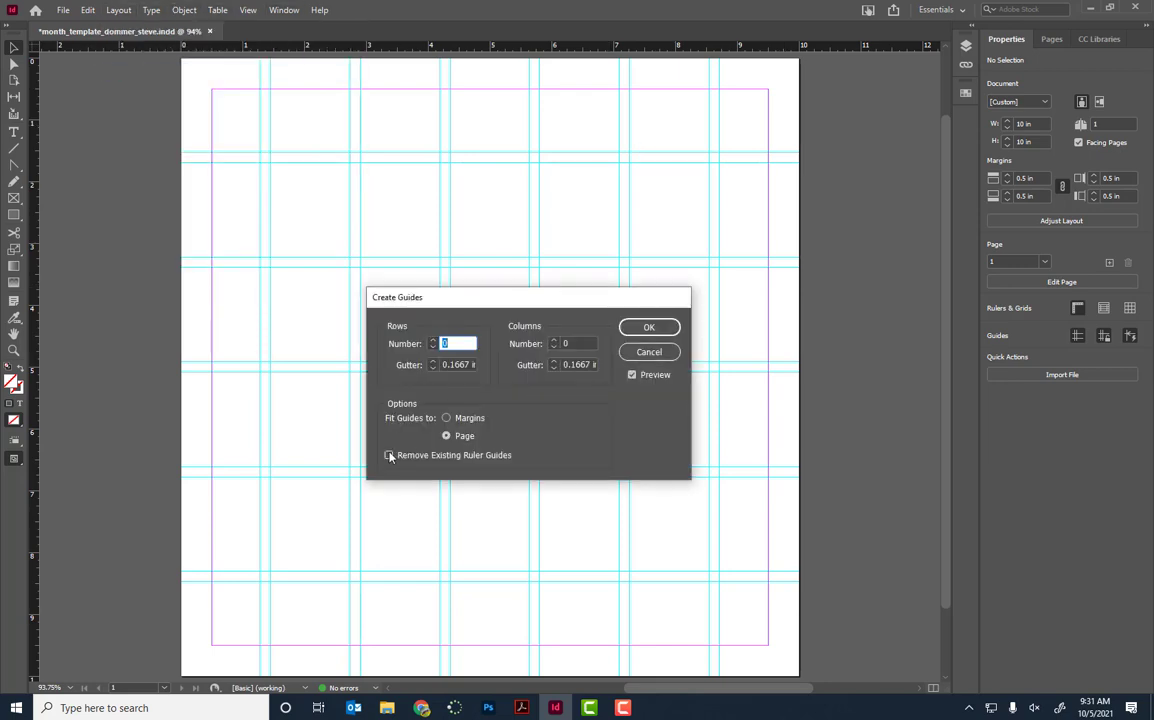
pyautogui.click(389, 456)
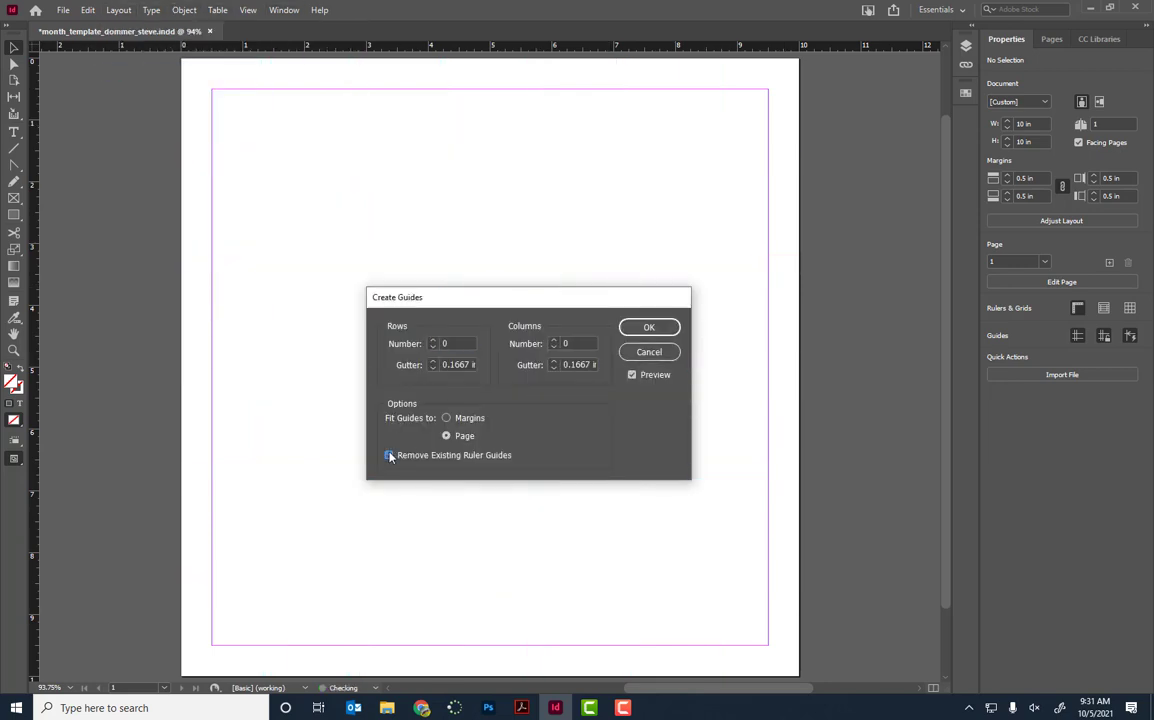
pyautogui.click(447, 418)
pyautogui.click(433, 341)
pyautogui.click(433, 341)
pyautogui.click(433, 341)
pyautogui.click(433, 341)
pyautogui.click(433, 341)
pyautogui.click(433, 341)
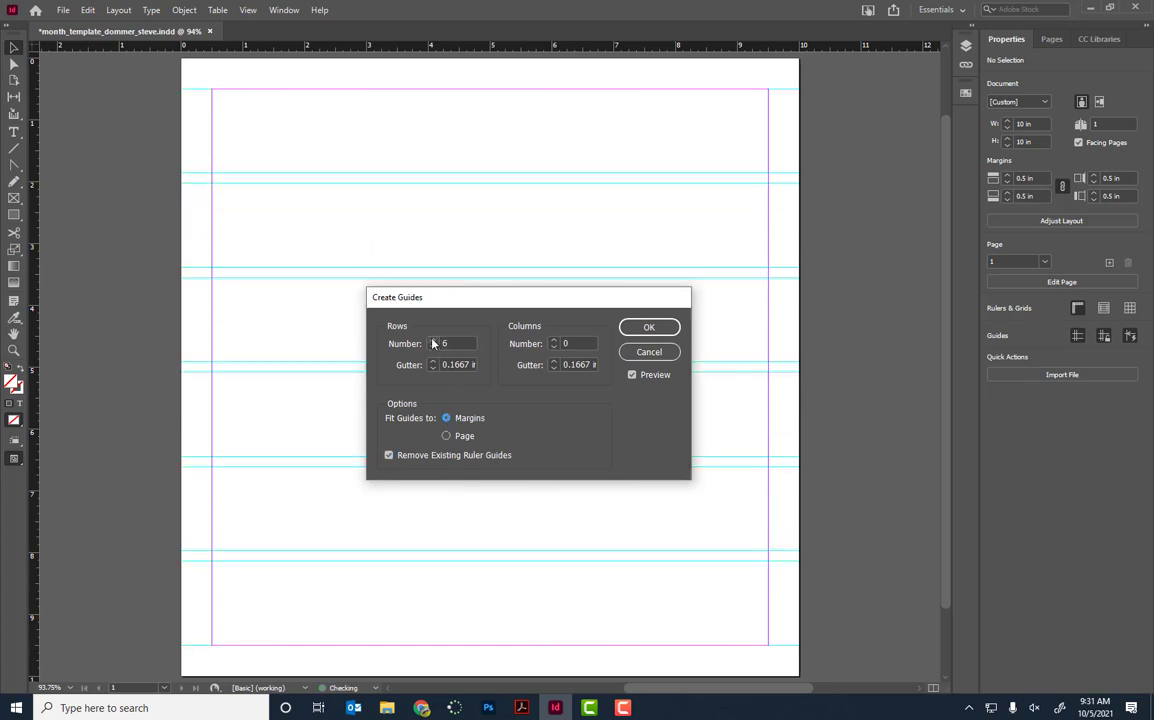
pyautogui.click(554, 341)
pyautogui.click(554, 341)
pyautogui.click(554, 341)
pyautogui.click(554, 341)
pyautogui.click(554, 341)
pyautogui.click(554, 341)
pyautogui.click(554, 341)
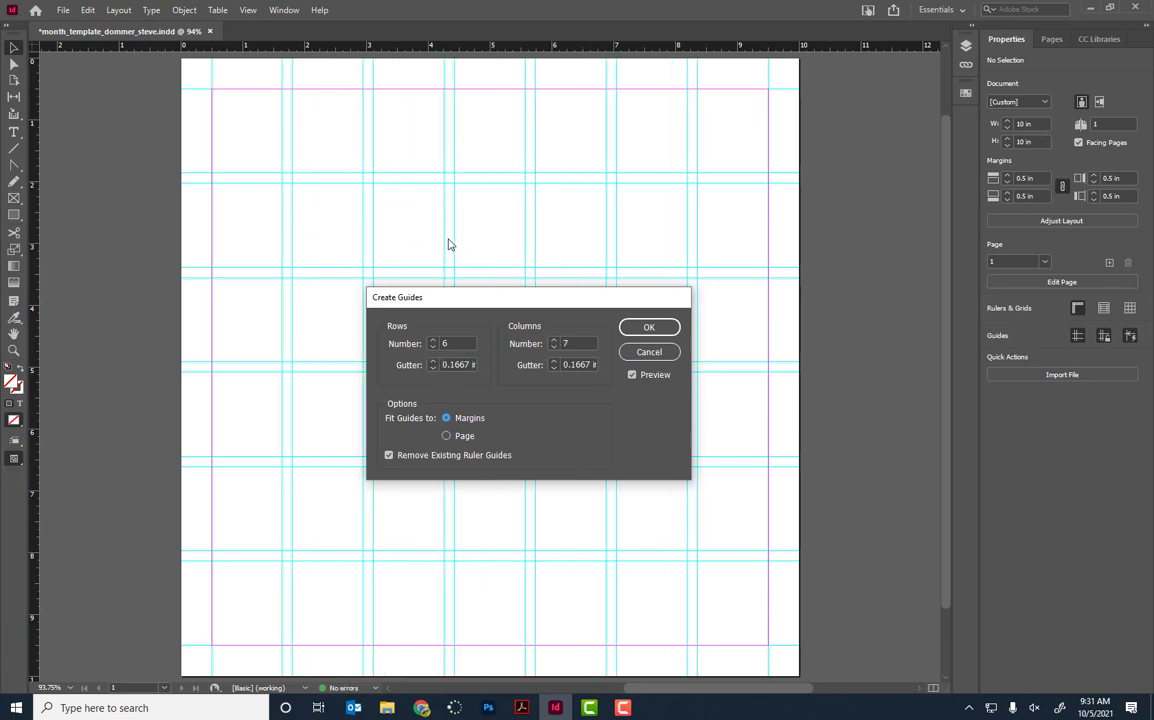
# Step: Set both row and column gutters to 0 and apply the guide grid
pyautogui.click(433, 368)
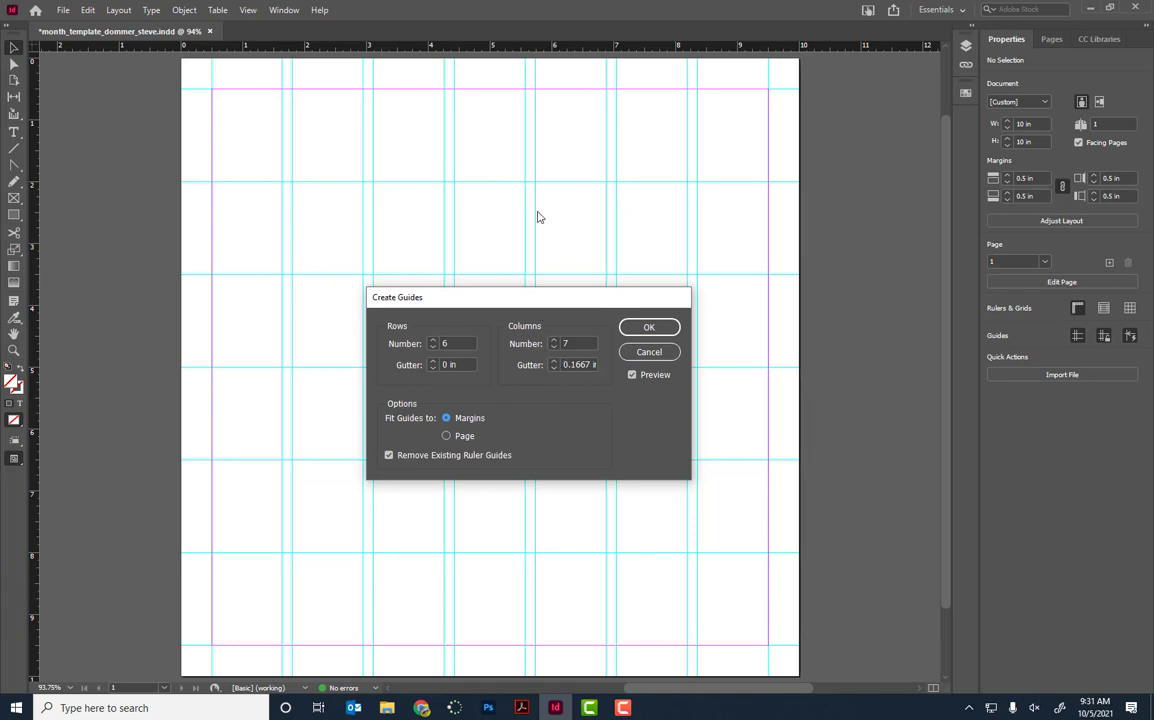
pyautogui.click(553, 368)
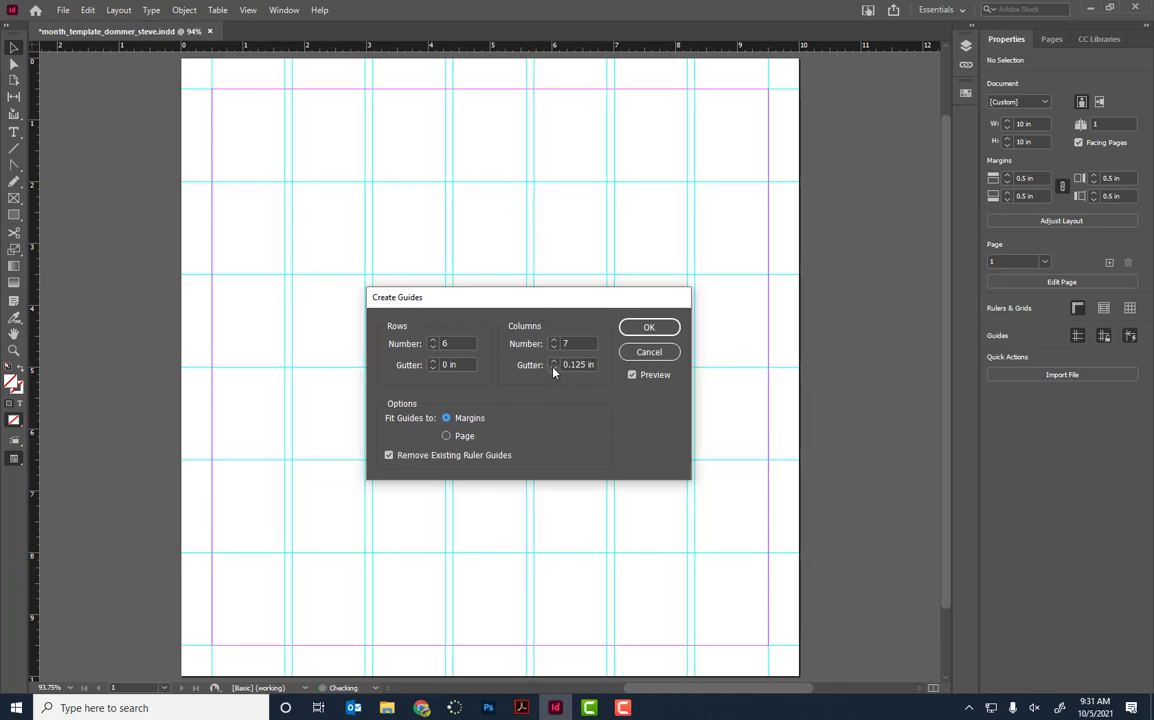
pyautogui.click(553, 368)
pyautogui.click(553, 368)
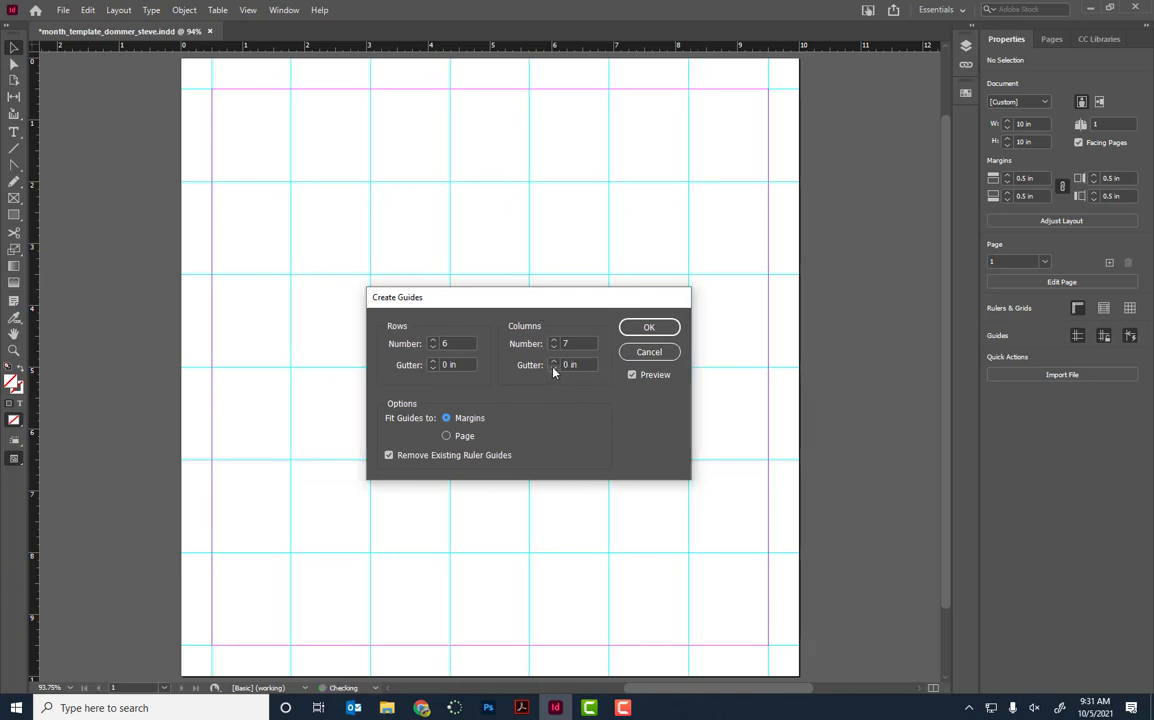
pyautogui.click(640, 328)
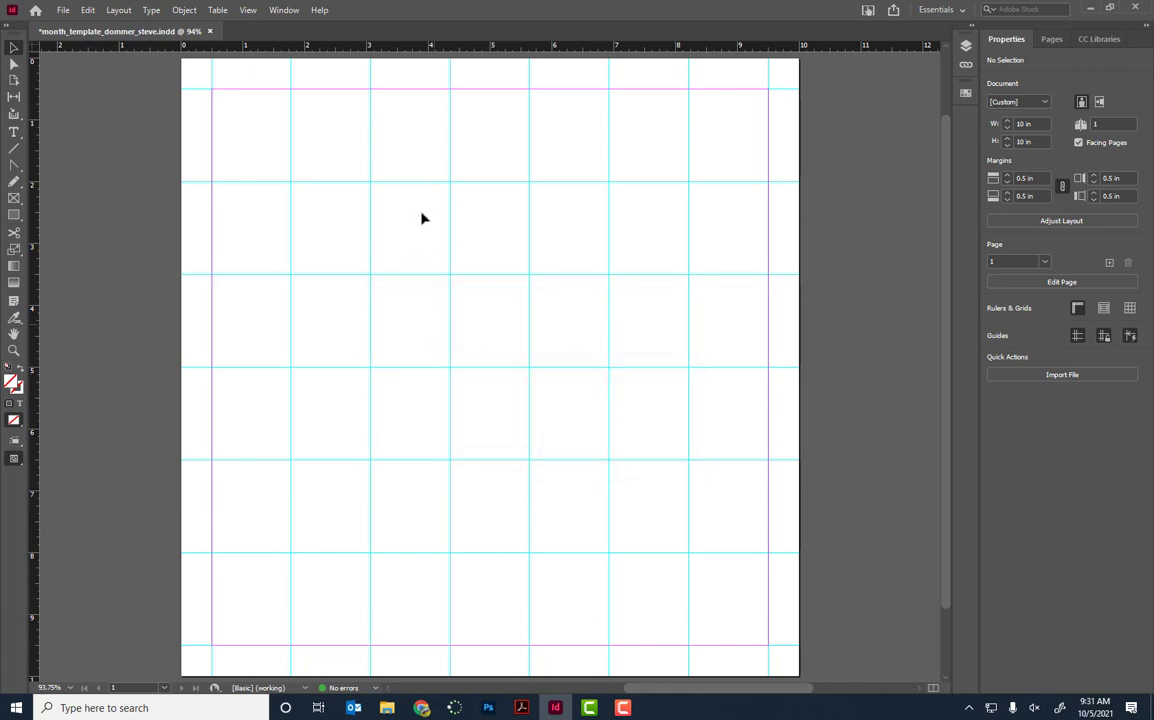
# Step: Draw a text frame across the upper page containing centered text MONTH
pyautogui.click(14, 131)
pyautogui.moveTo(313, 145); pyautogui.dragTo(702, 297)
pyautogui.write('MONTH')
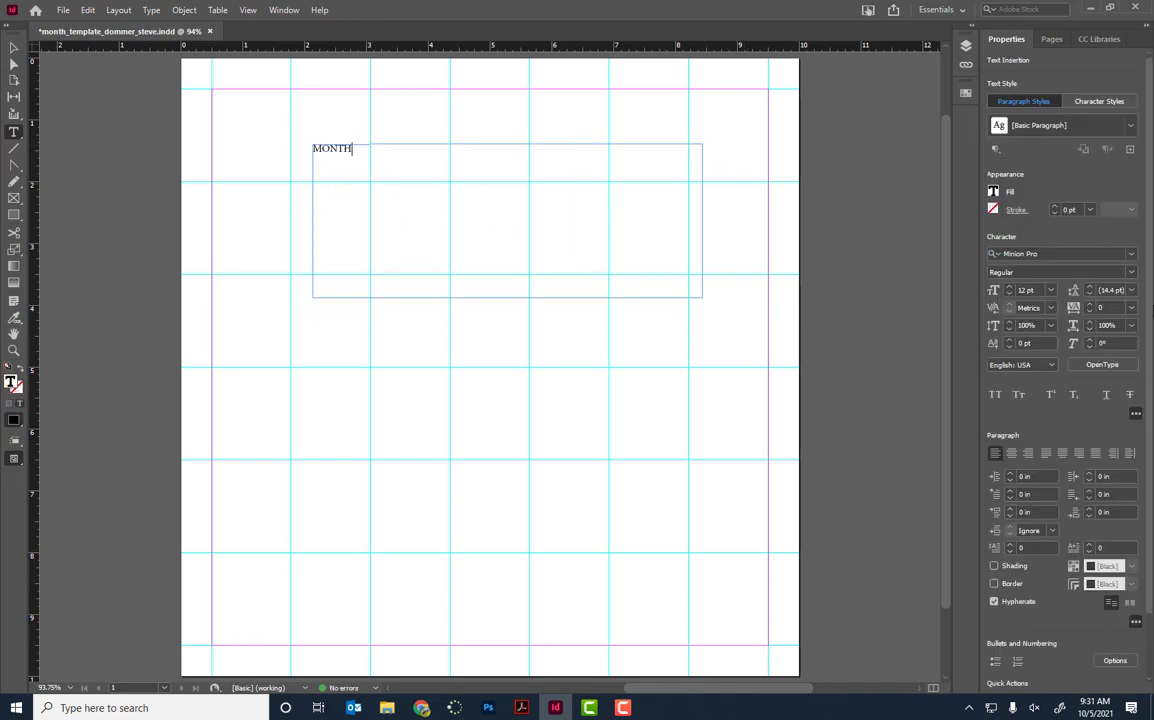
pyautogui.hotkey('ctrl', 'a')
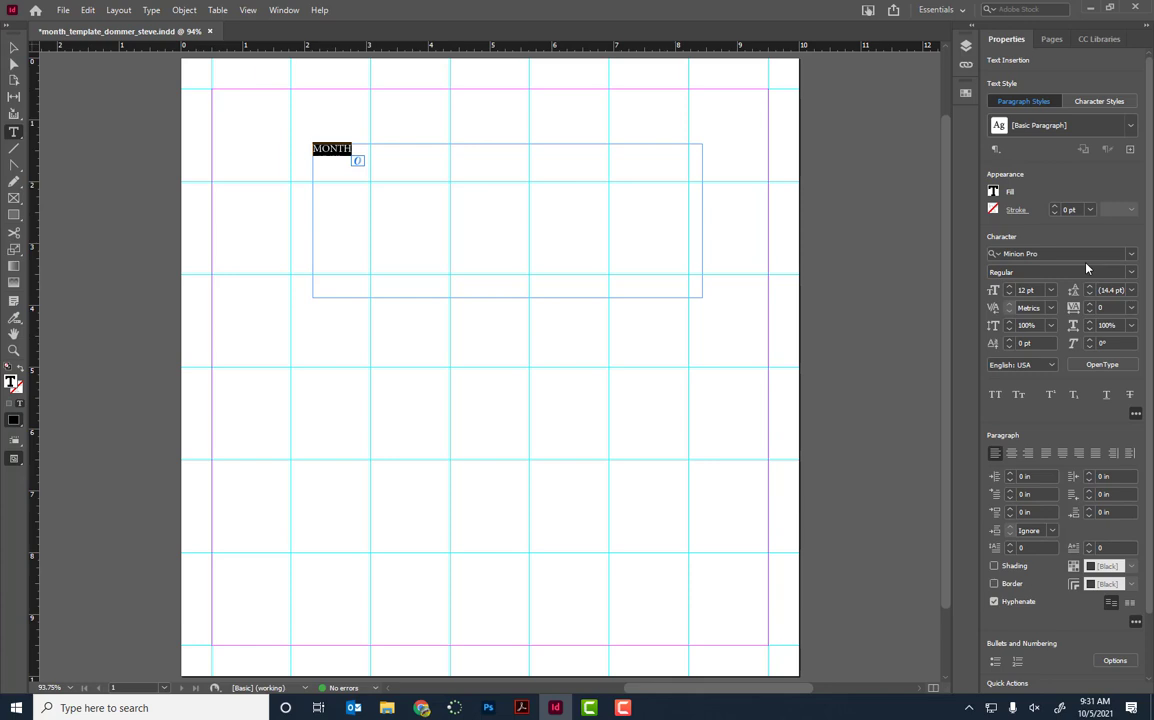
pyautogui.hotkey('ctrl', 'shift', 'c')
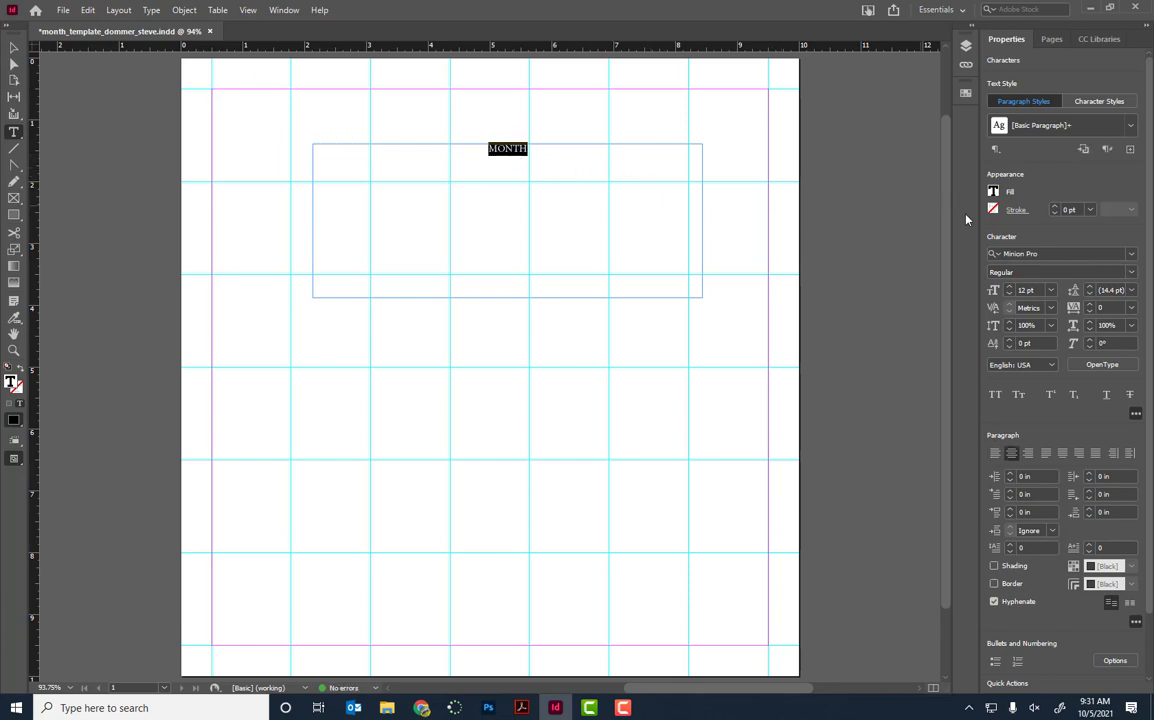
# Step: Set the MONTH text in the Zurich UBlkEx BT Ultra Black font
pyautogui.click(1133, 256)
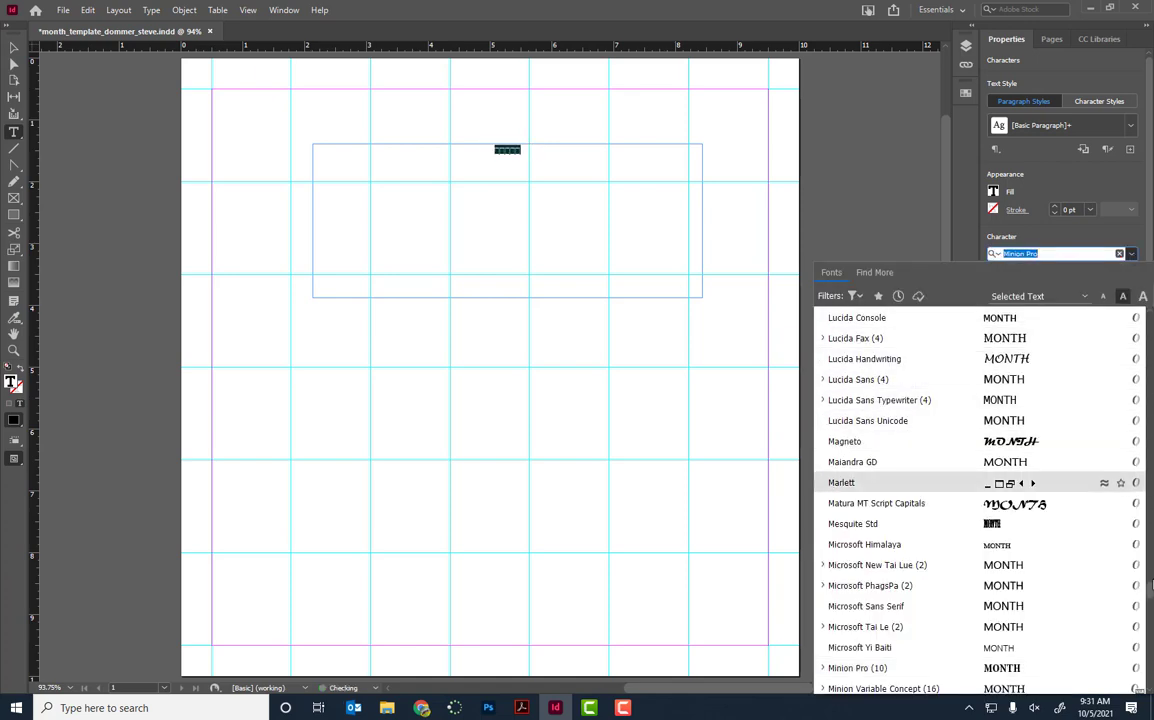
pyautogui.moveTo(1150, 594); pyautogui.dragTo(1150, 318)
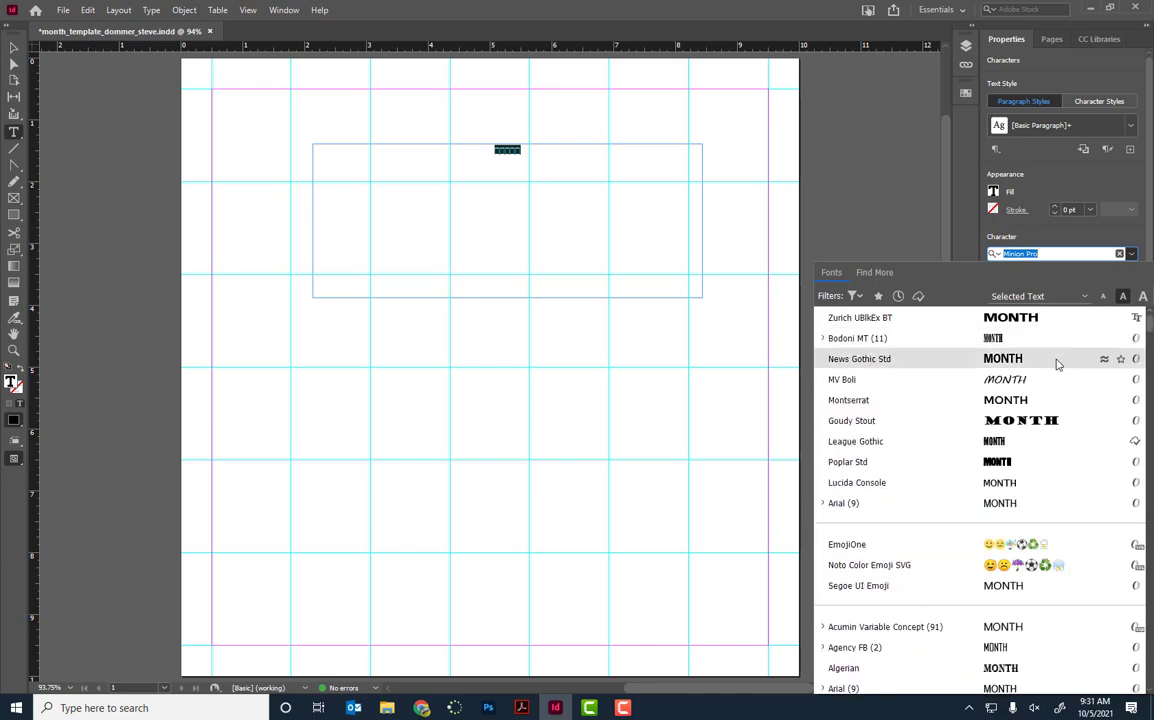
pyautogui.scroll(-2, 1025, 433)
pyautogui.scroll(-1, 1023, 468)
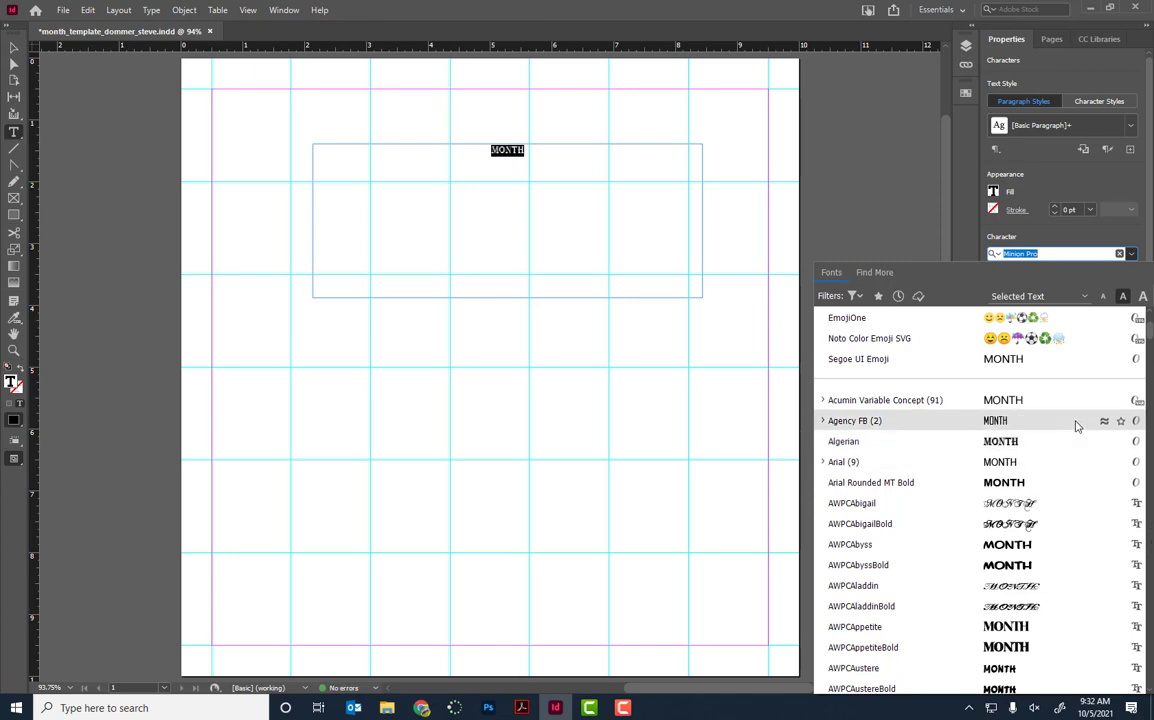
pyautogui.scroll(4, 1077, 427)
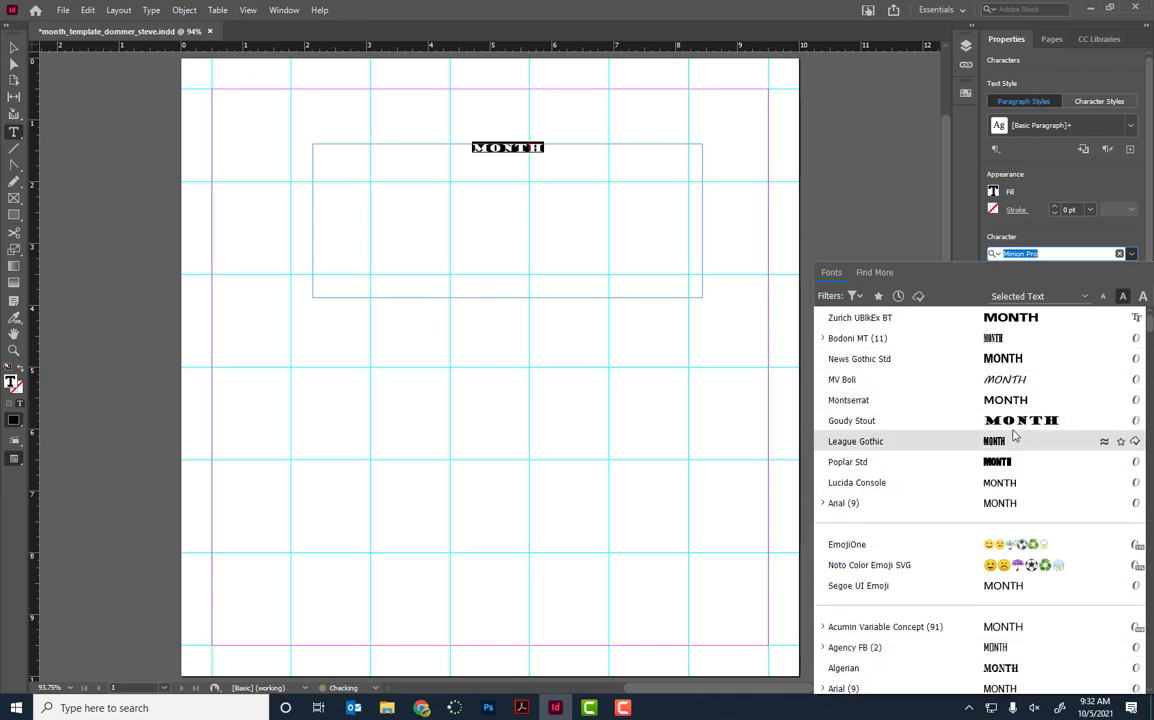
pyautogui.click(1013, 318)
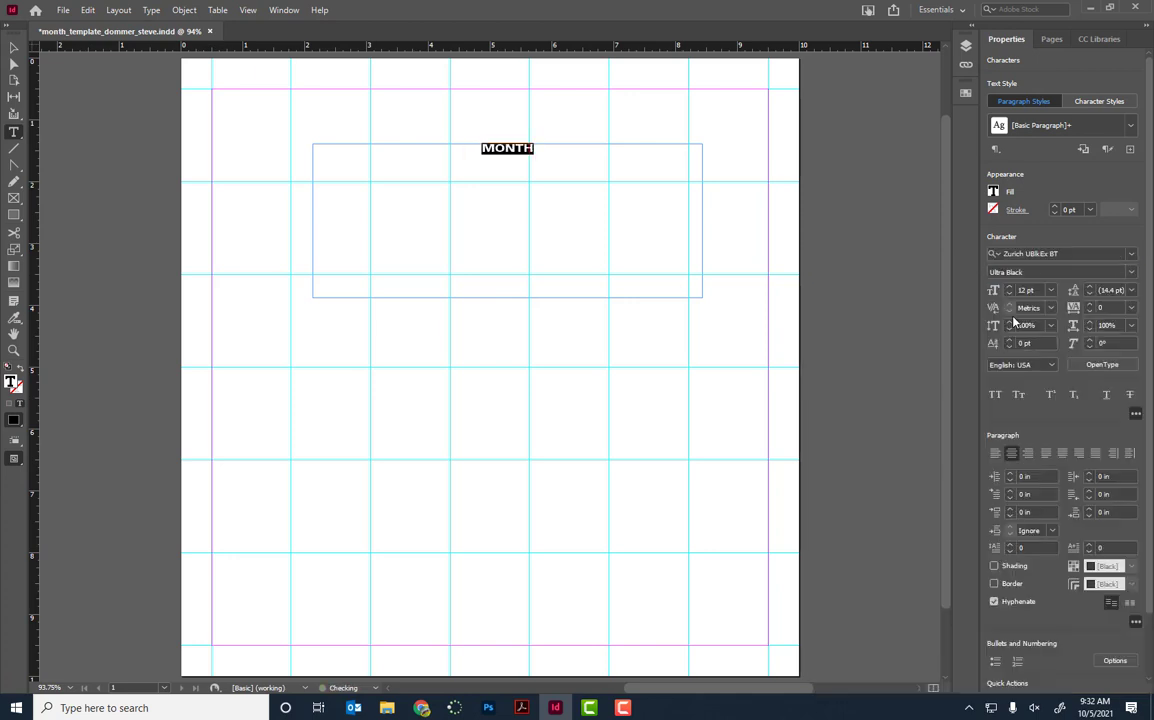
# Step: Move the MONTH frame to the top-left margin and resize it to 9 in × 1.5 in
pyautogui.click(13, 47)
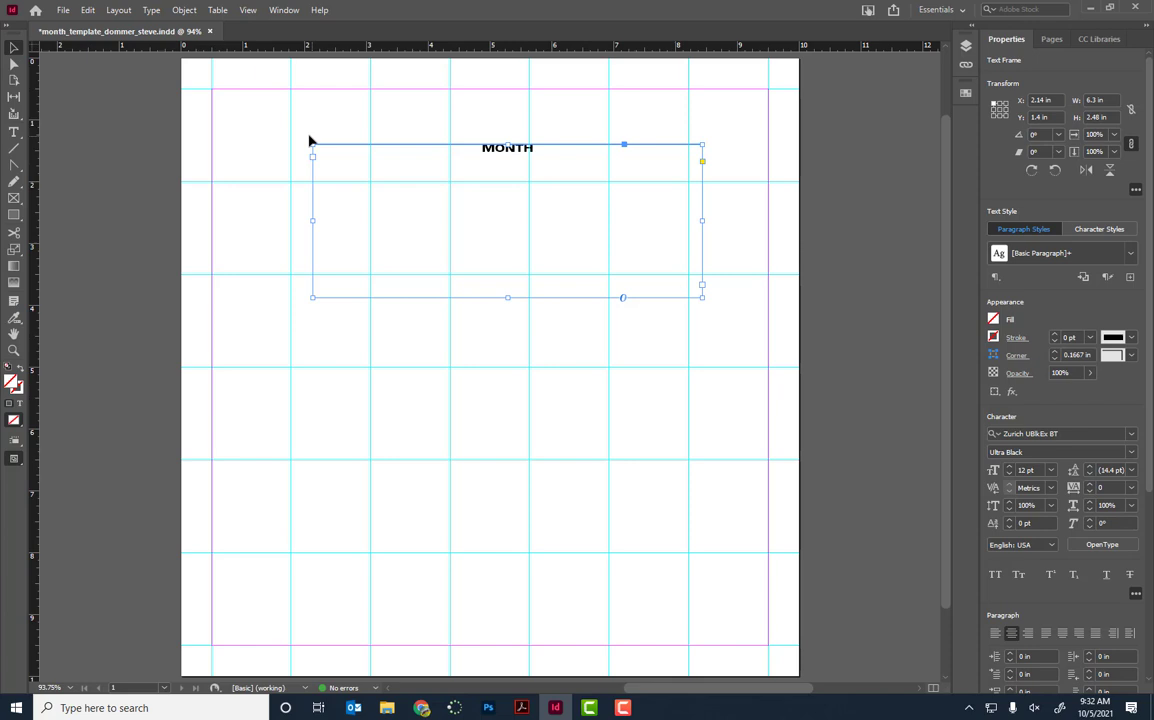
pyautogui.moveTo(394, 174); pyautogui.dragTo(295, 121)
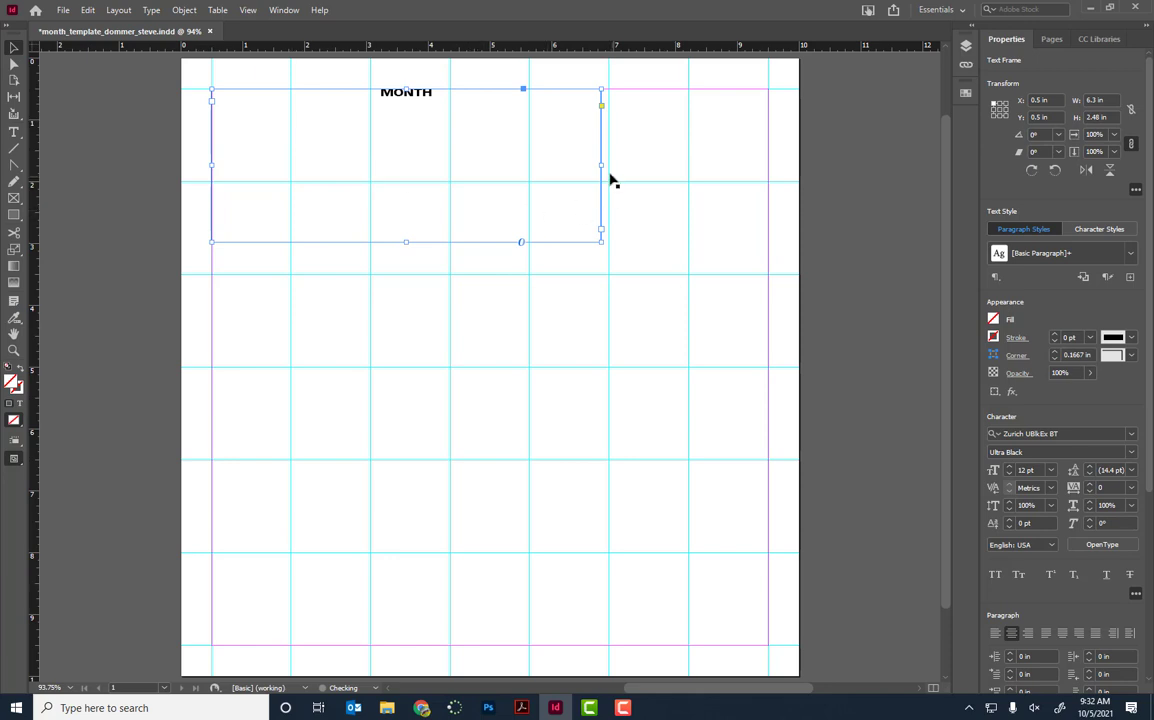
pyautogui.moveTo(601, 165); pyautogui.dragTo(768, 166)
pyautogui.moveTo(490, 241); pyautogui.dragTo(490, 181)
pyautogui.doubleClick(510, 95)
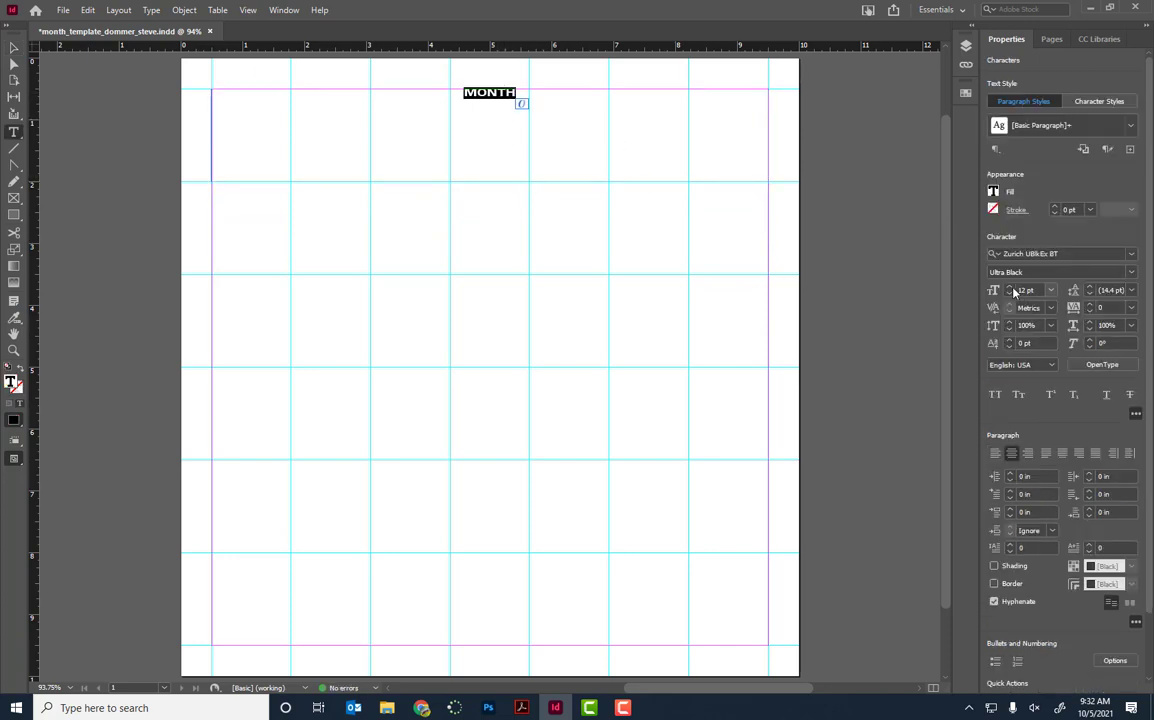
# Step: Enlarge the heading to 64 pt and replace it with SEPTEMBER to test the width
pyautogui.scroll(13, 1013, 290)
pyautogui.scroll(14, 1013, 290)
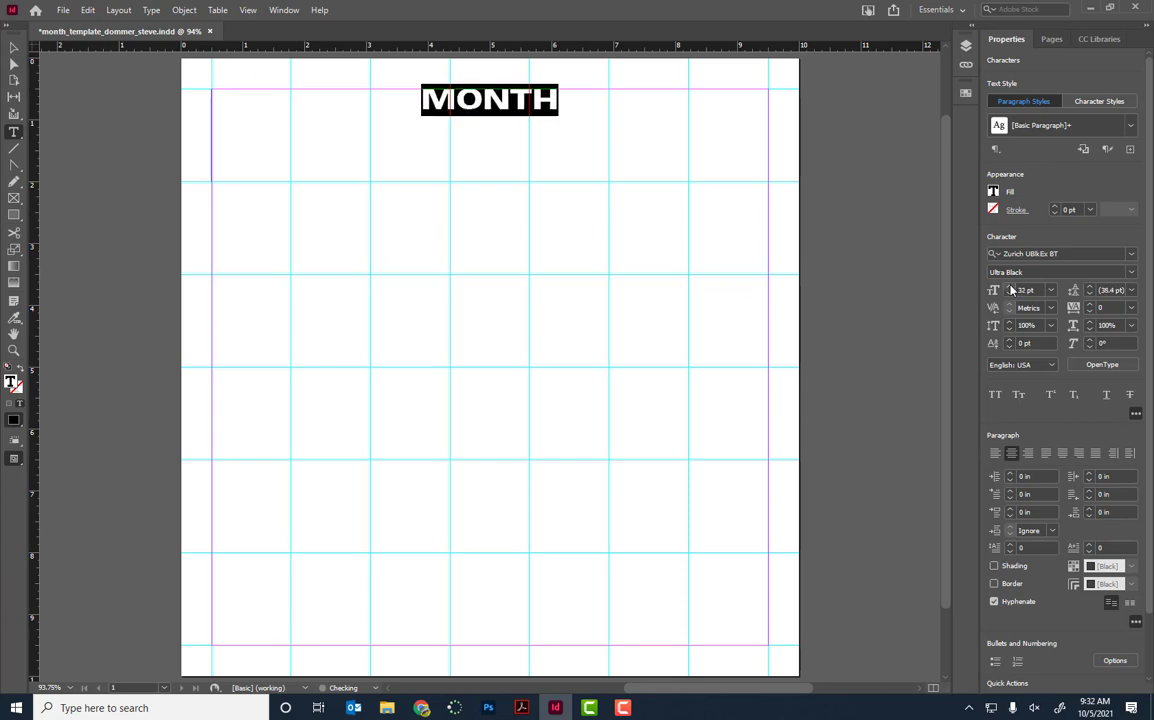
pyautogui.scroll(15, 1013, 290)
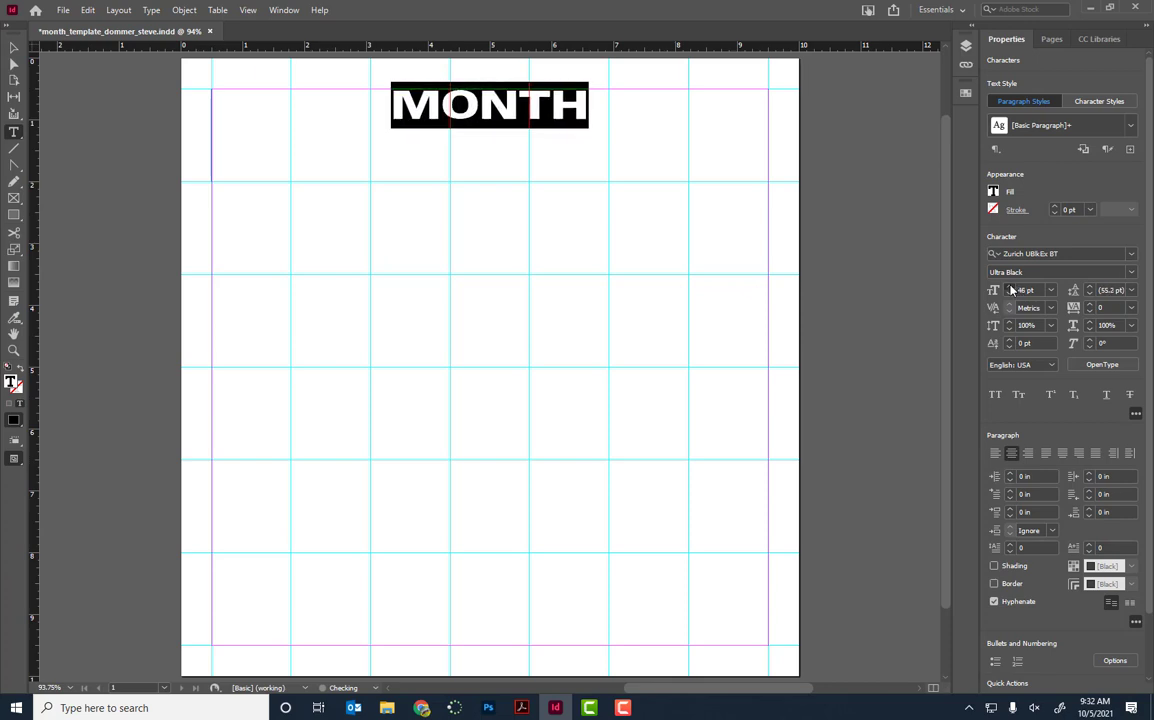
pyautogui.scroll(10, 1013, 290)
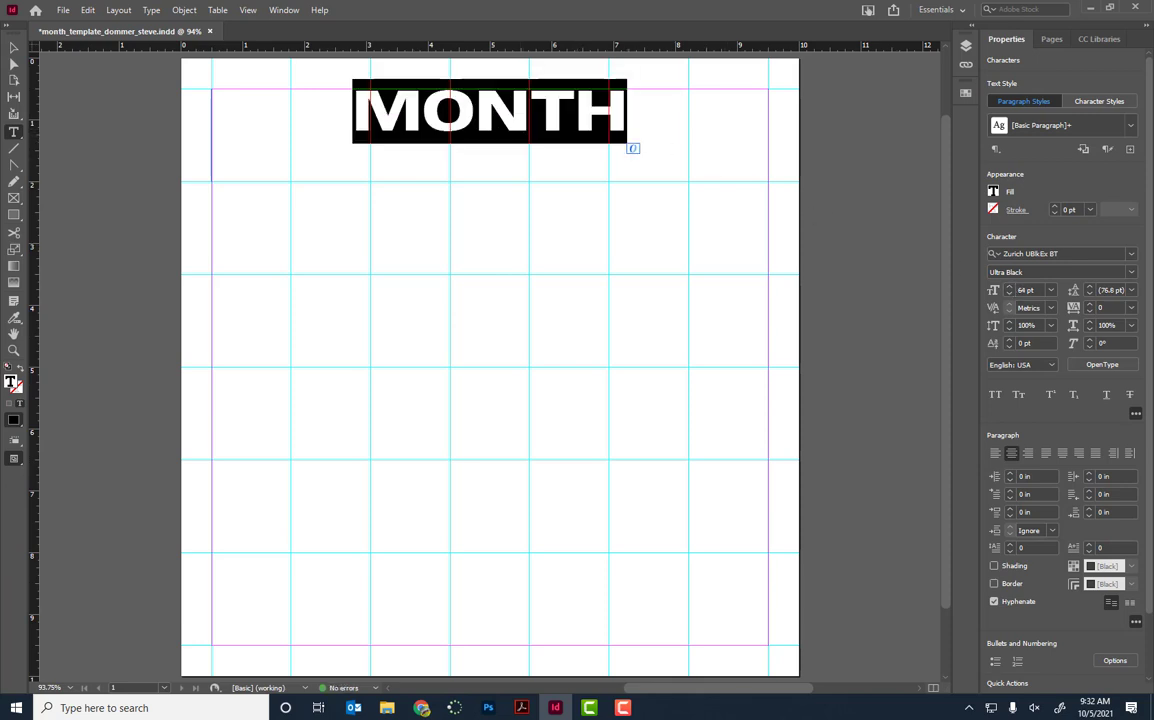
pyautogui.write('se')
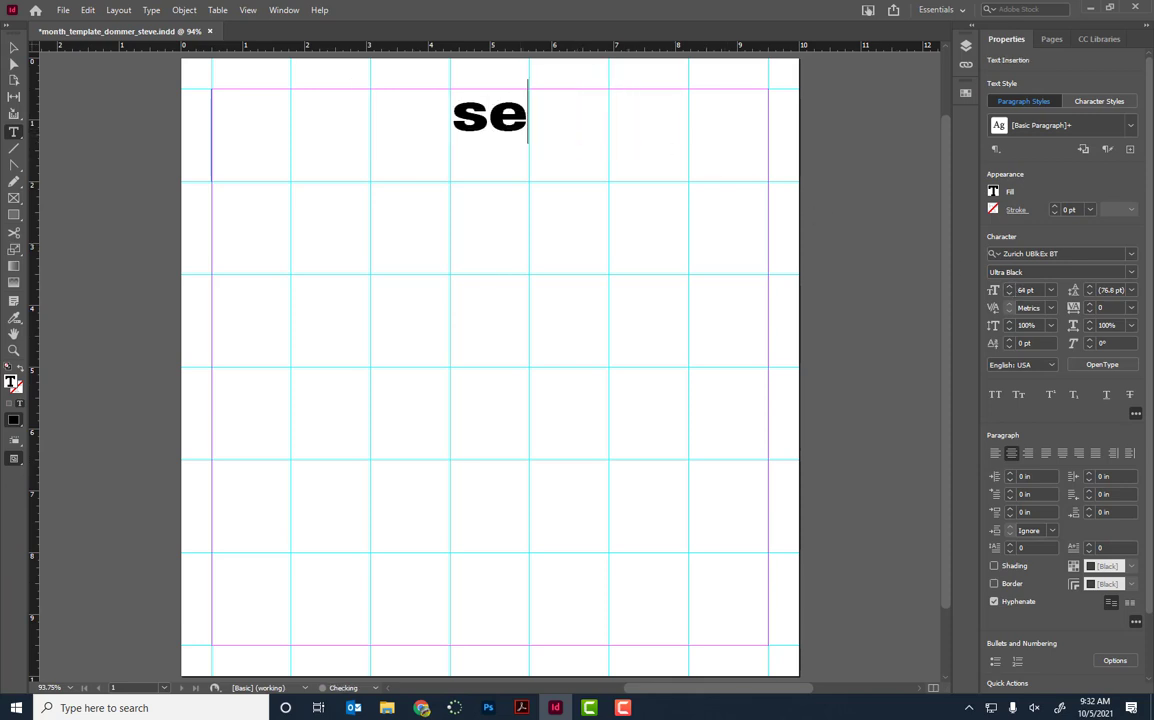
pyautogui.press('BackSpace')
pyautogui.press('BackSpace')
pyautogui.write('sEPTEMBE')
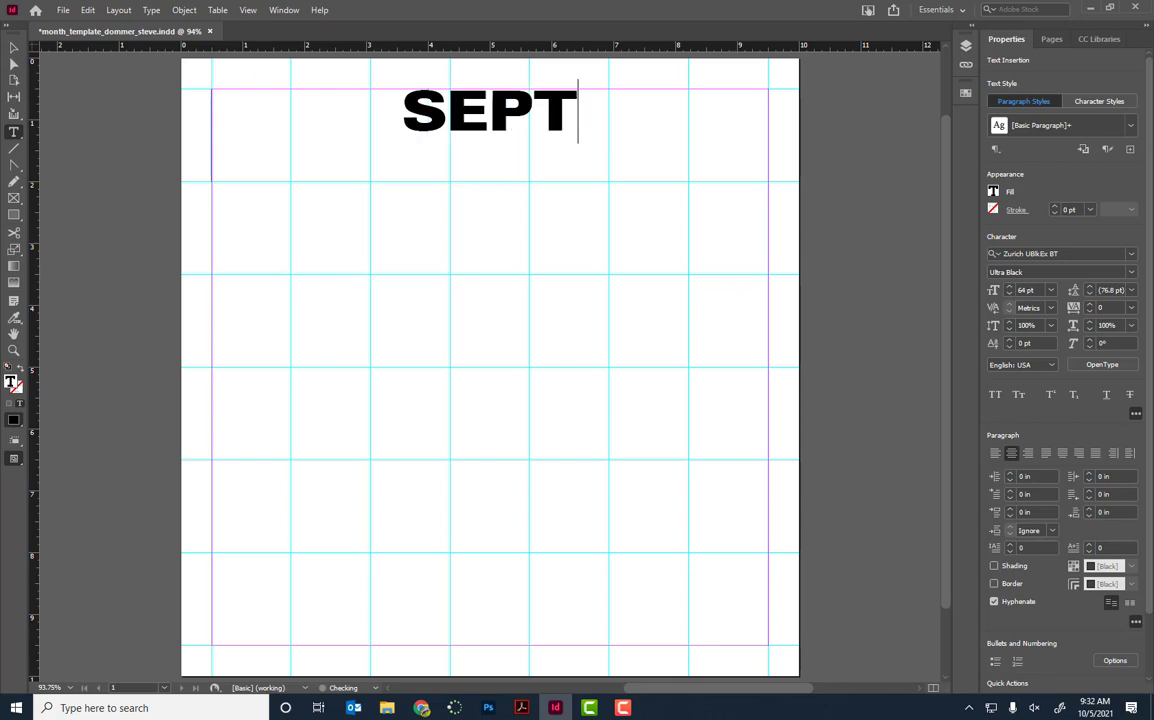
pyautogui.write('R')
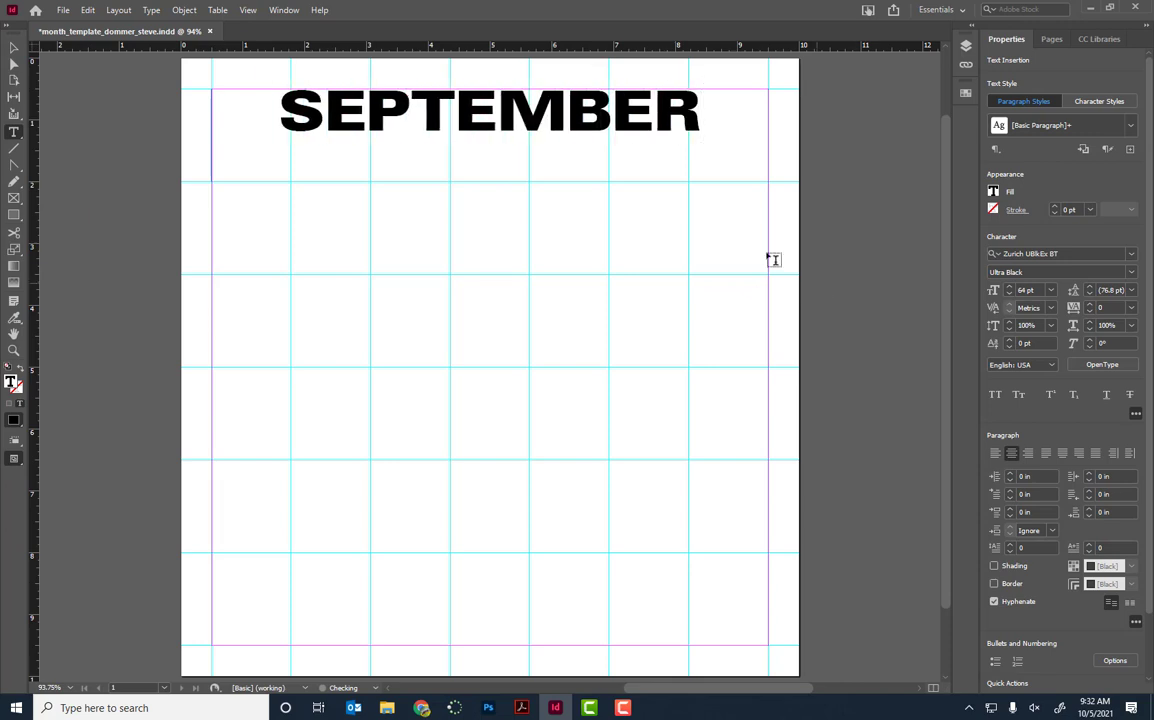
# Step: Raise SEPTEMBER to 78 pt so it fills the frame, then retype MONTH
pyautogui.hotkey('ctrl', 'a')
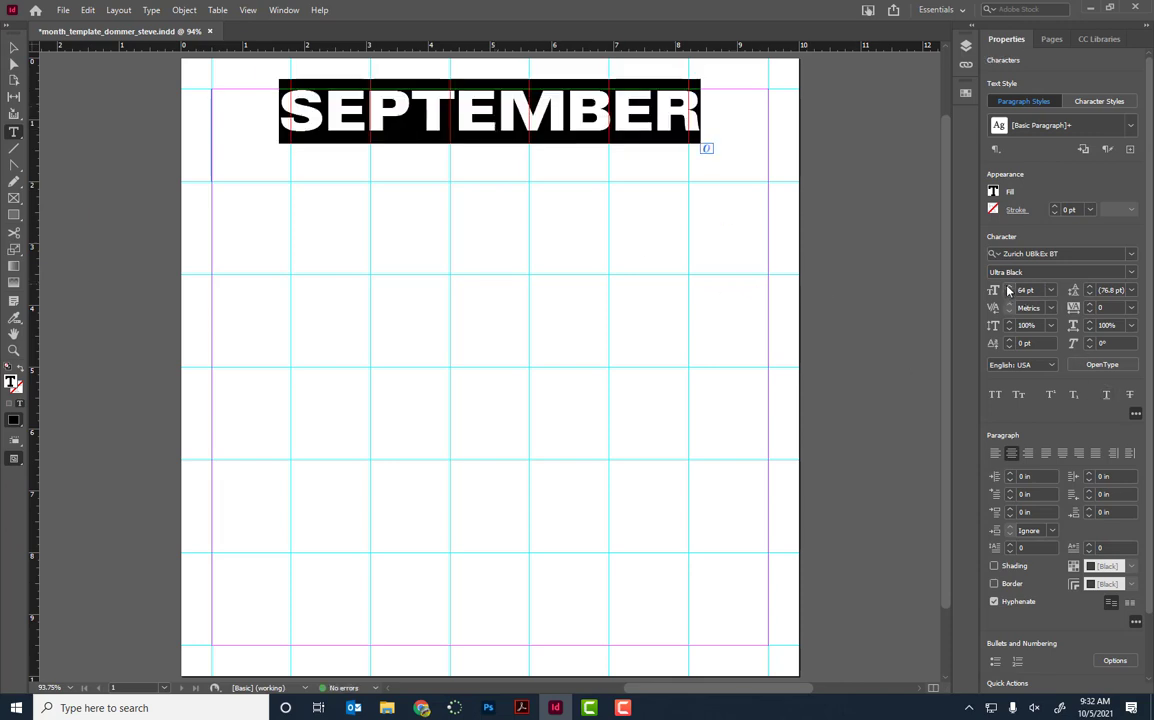
pyautogui.click(1009, 288)
pyautogui.click(1009, 288)
pyautogui.click(1009, 288)
pyautogui.click(1009, 288)
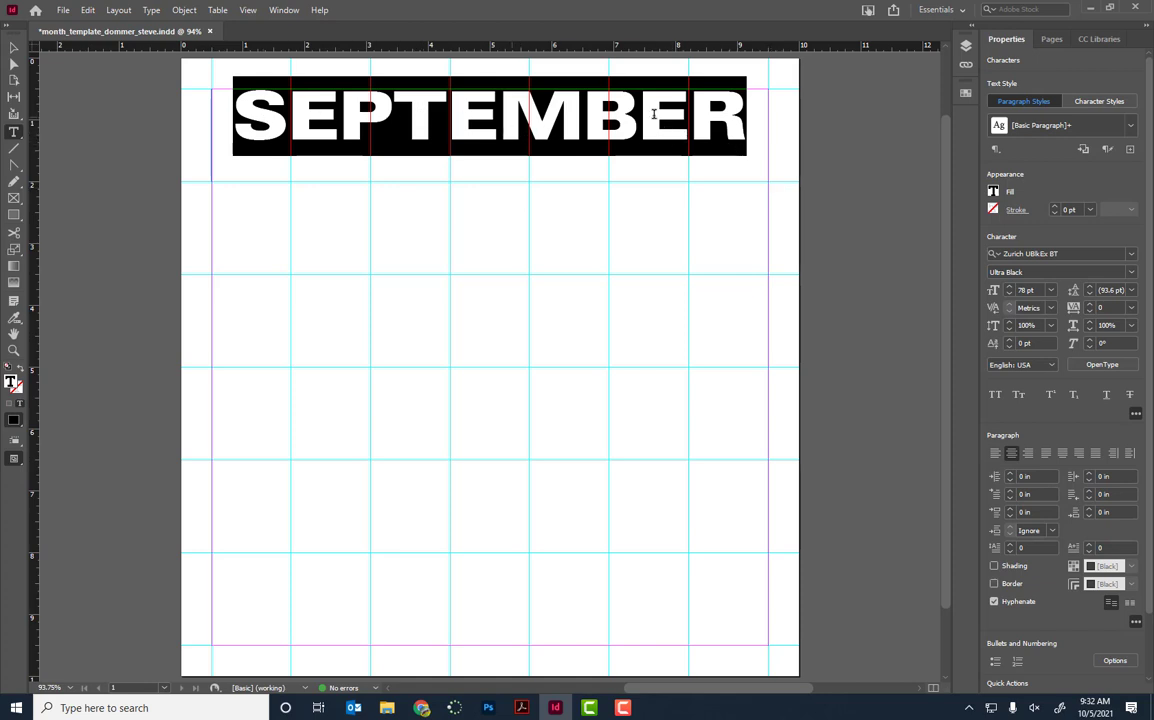
pyautogui.doubleClick(549, 126)
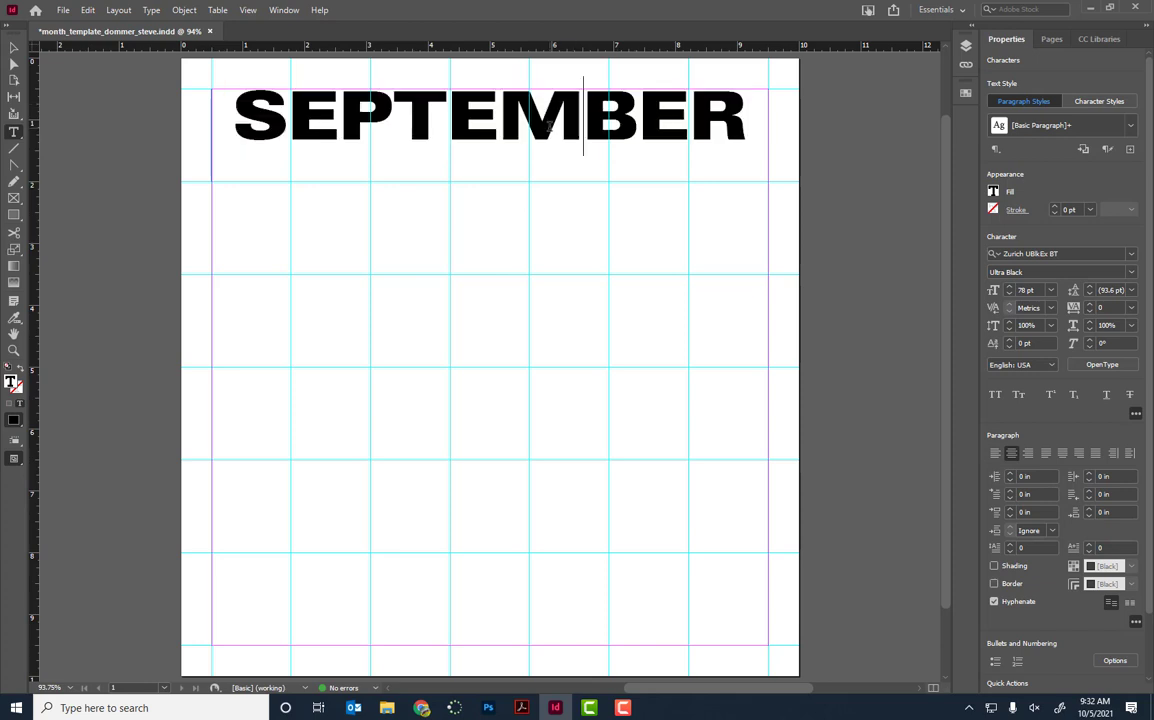
pyautogui.write('MONTH')
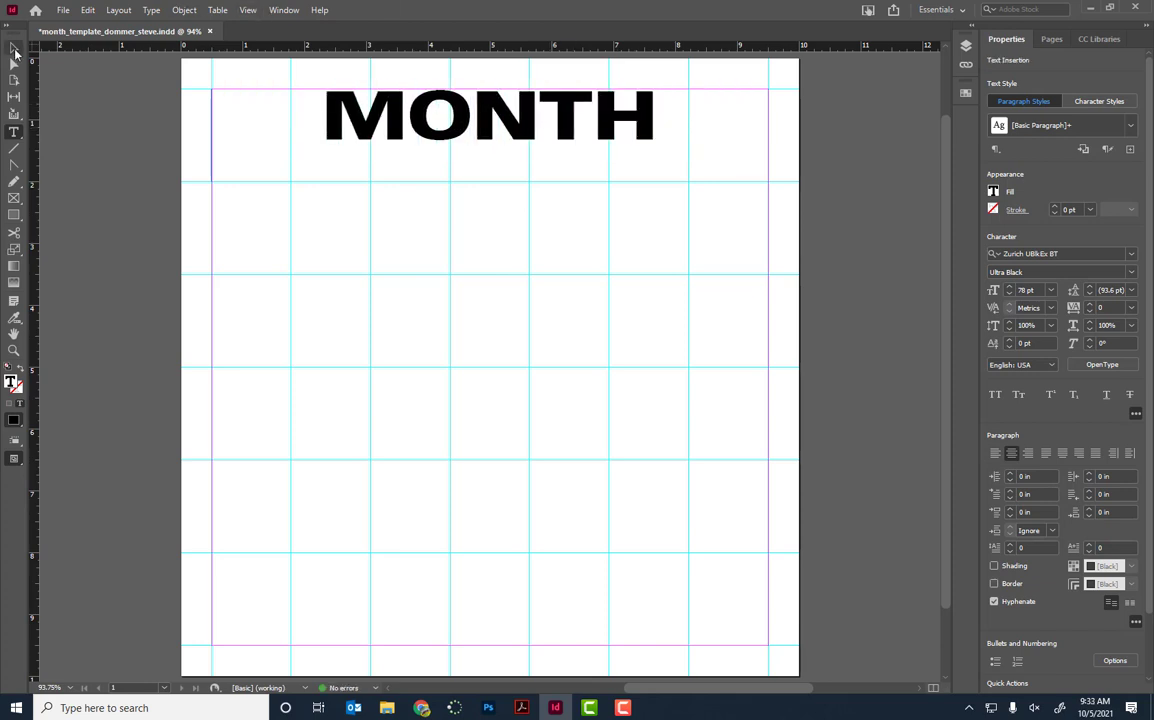
# Step: Set the MONTH text frame's Inset Spacing Top to 0.3125 in, previewing the lowered heading
pyautogui.click(14, 48)
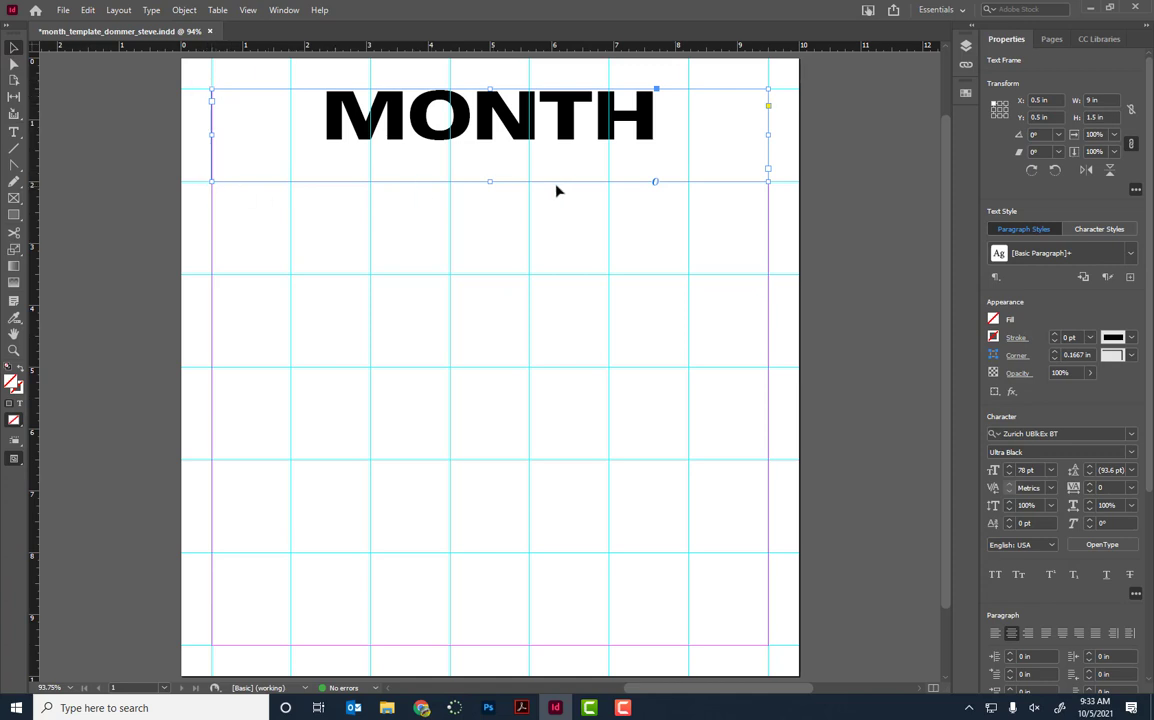
pyautogui.doubleClick(487, 120)
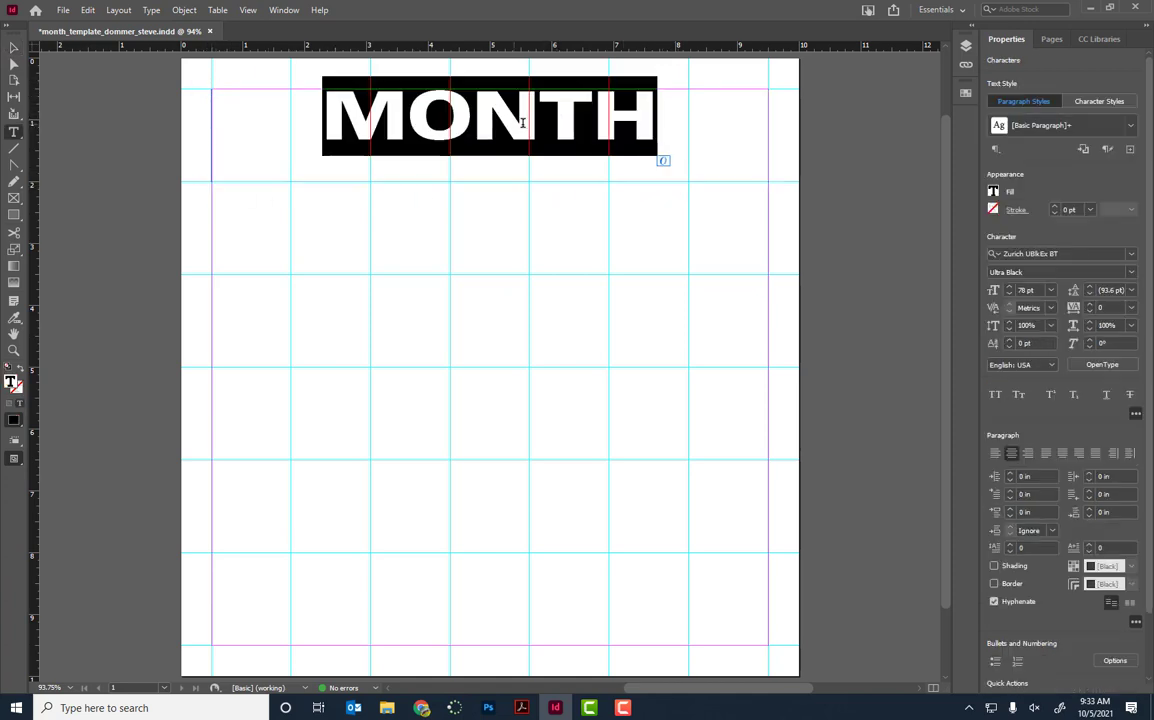
pyautogui.click(14, 48)
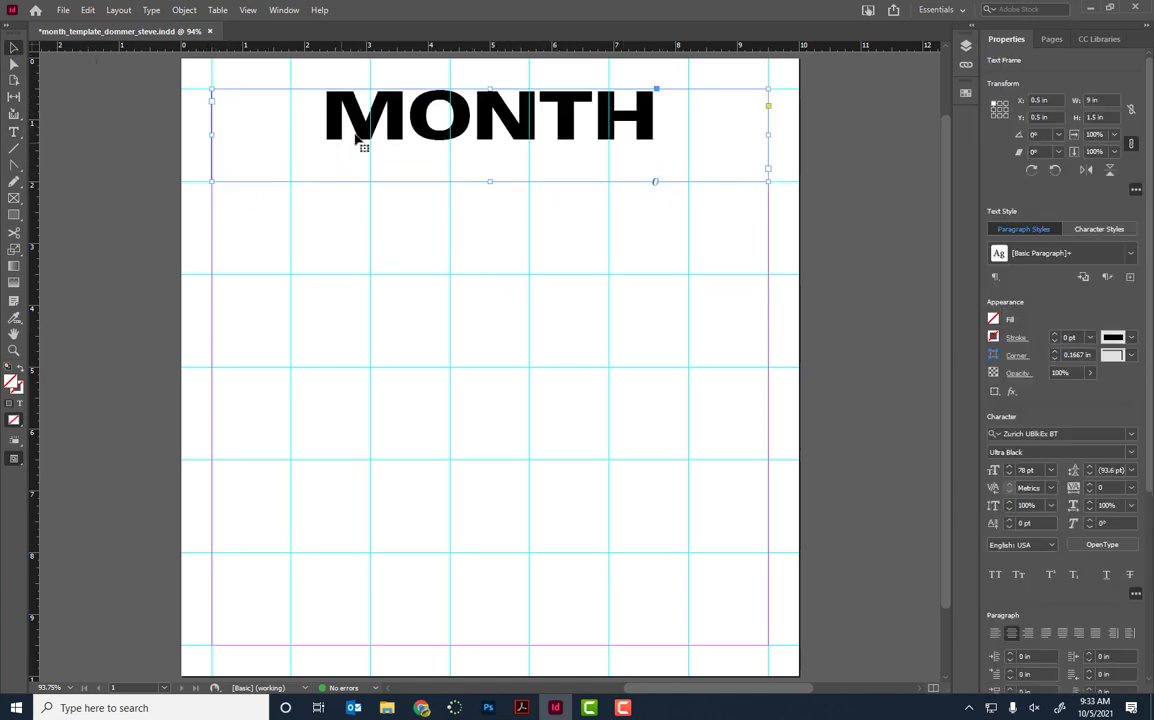
pyautogui.click(184, 10)
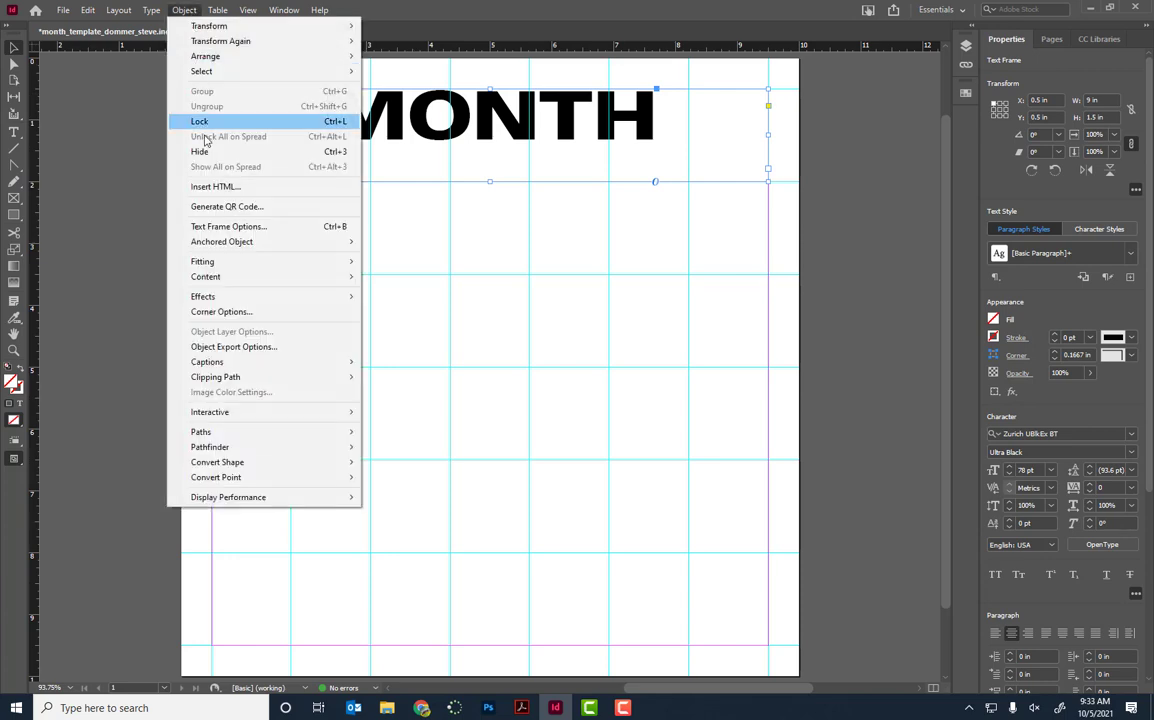
pyautogui.click(235, 227)
pyautogui.moveTo(514, 181); pyautogui.dragTo(657, 290)
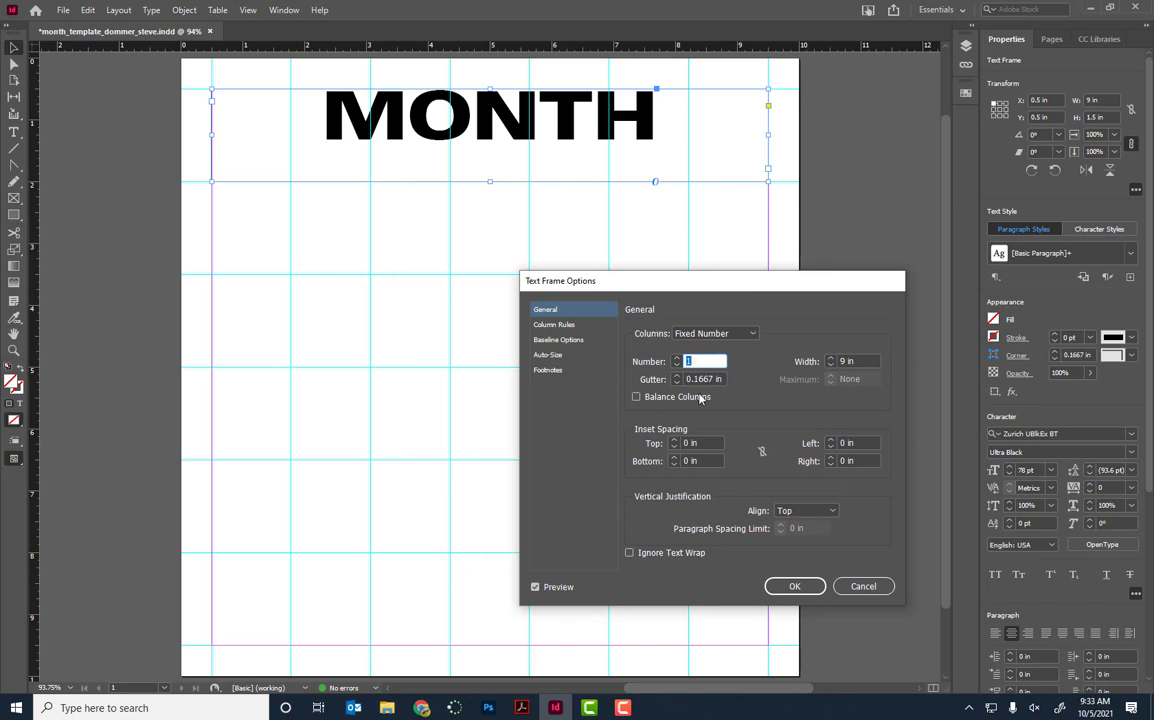
pyautogui.click(536, 588)
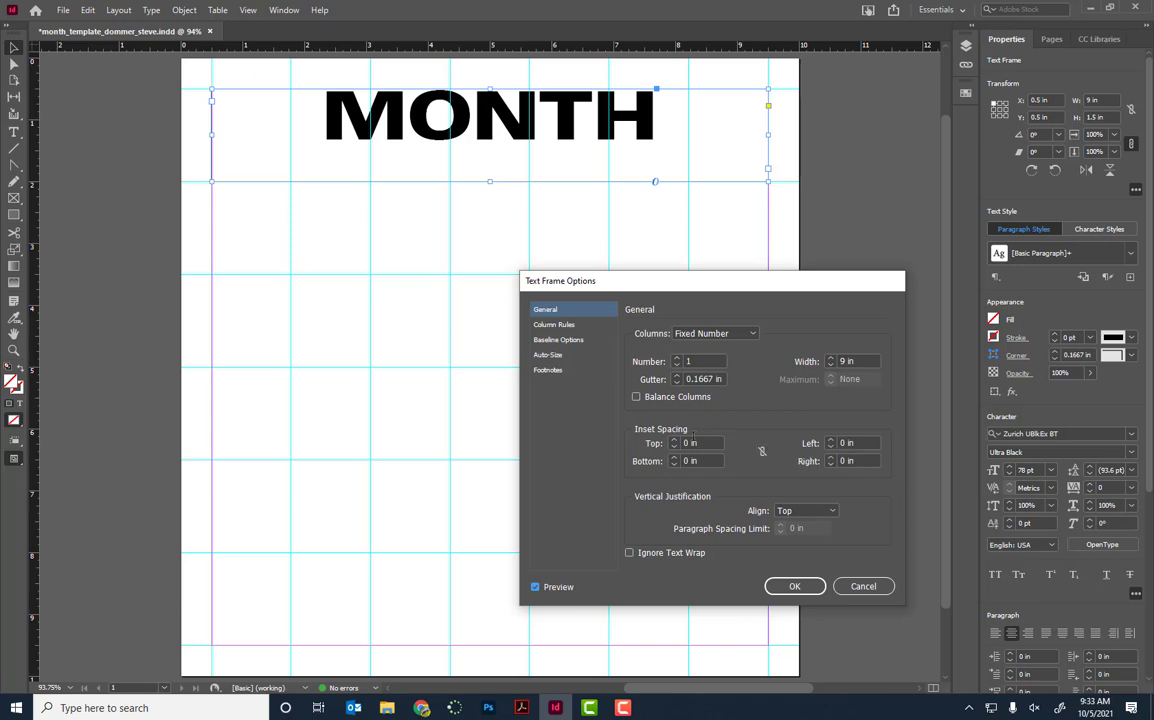
pyautogui.click(674, 440)
pyautogui.click(674, 440)
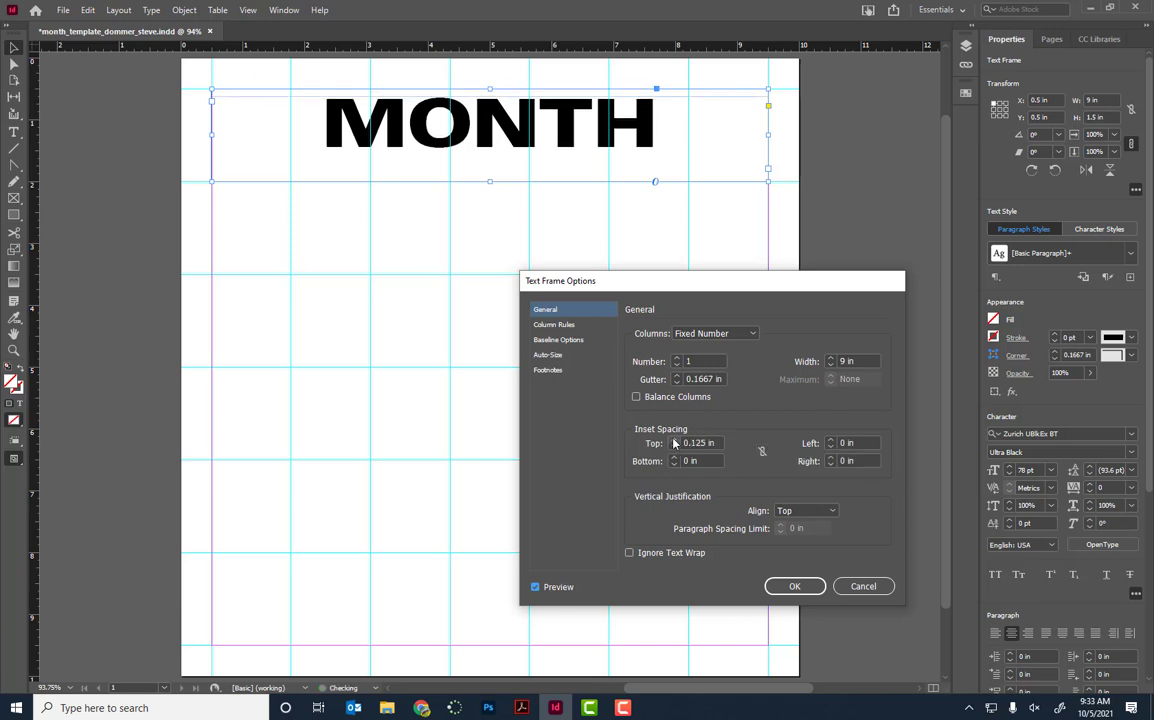
pyautogui.click(674, 440)
pyautogui.click(674, 440)
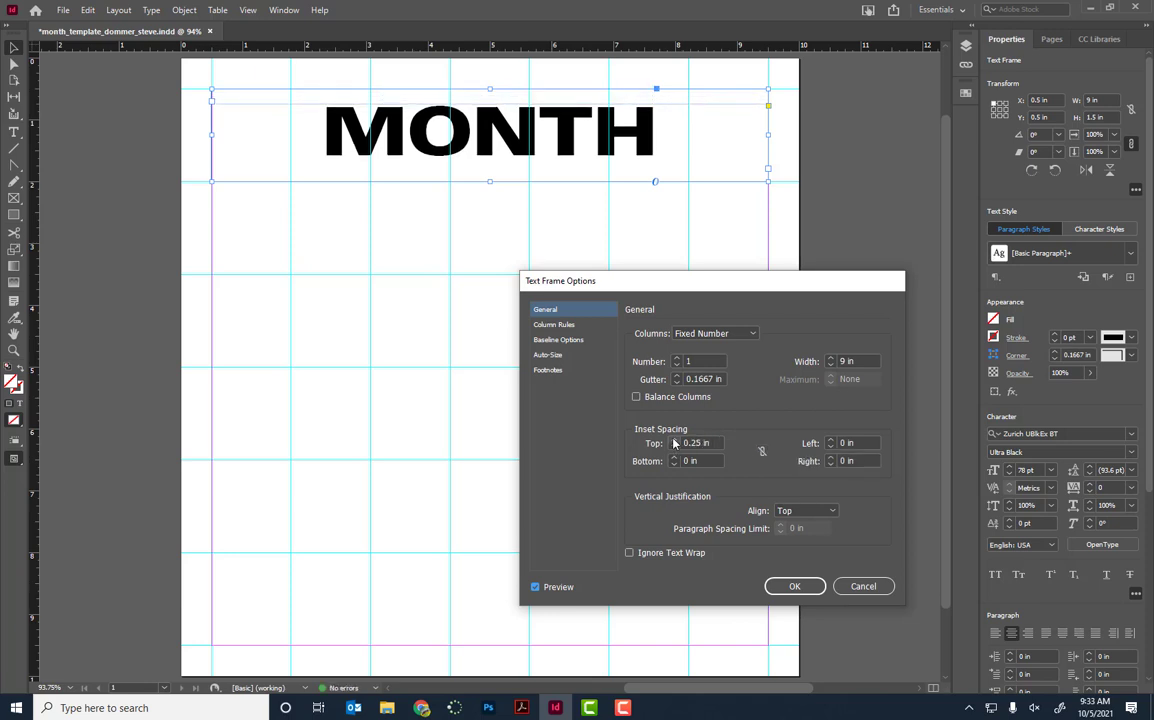
pyautogui.click(674, 440)
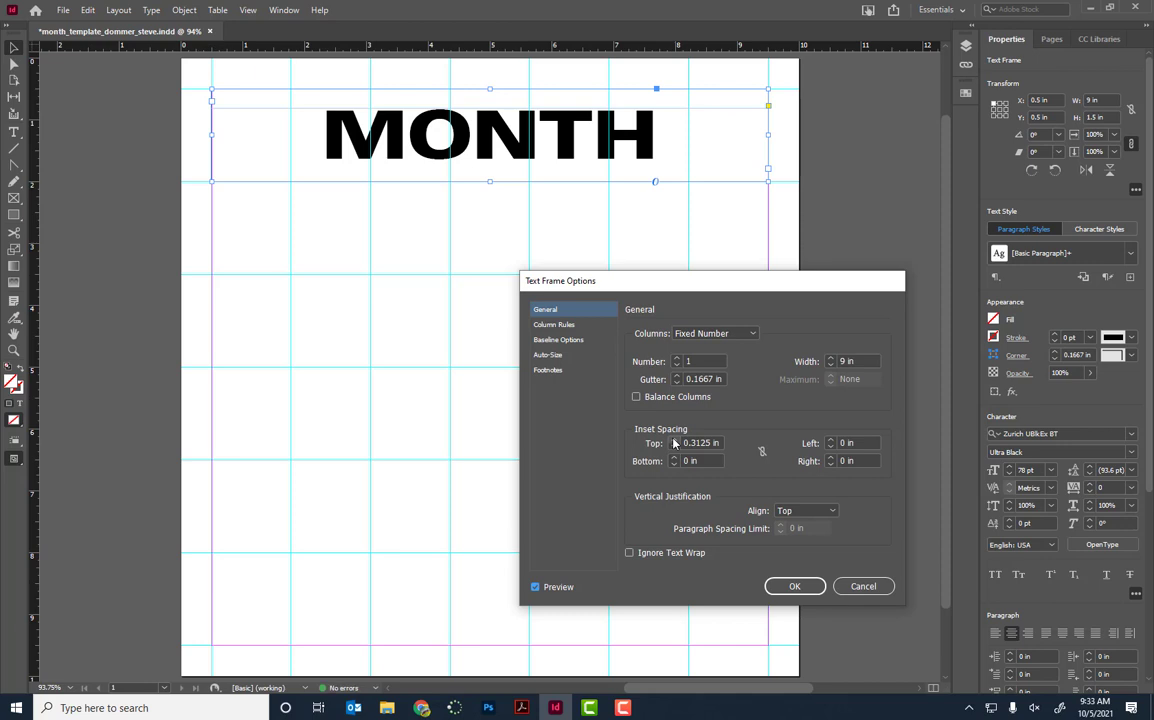
pyautogui.click(796, 587)
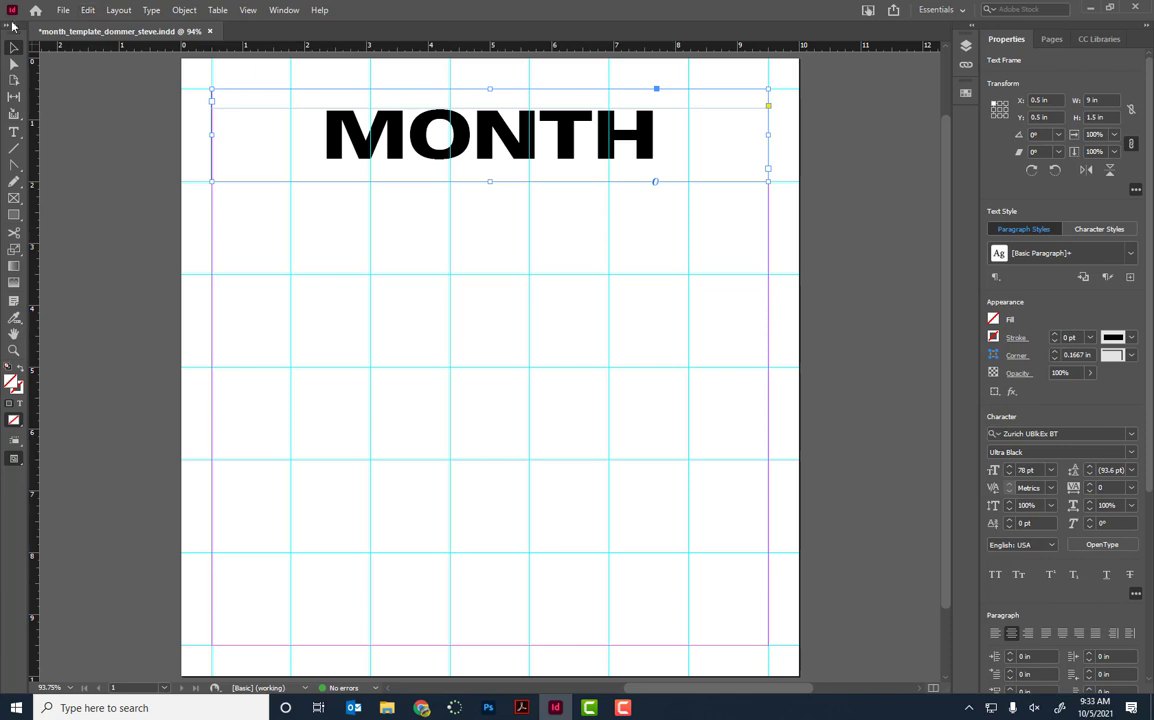
# Step: Draw a small text frame below the MONTH heading and type a centred 99
pyautogui.click(14, 131)
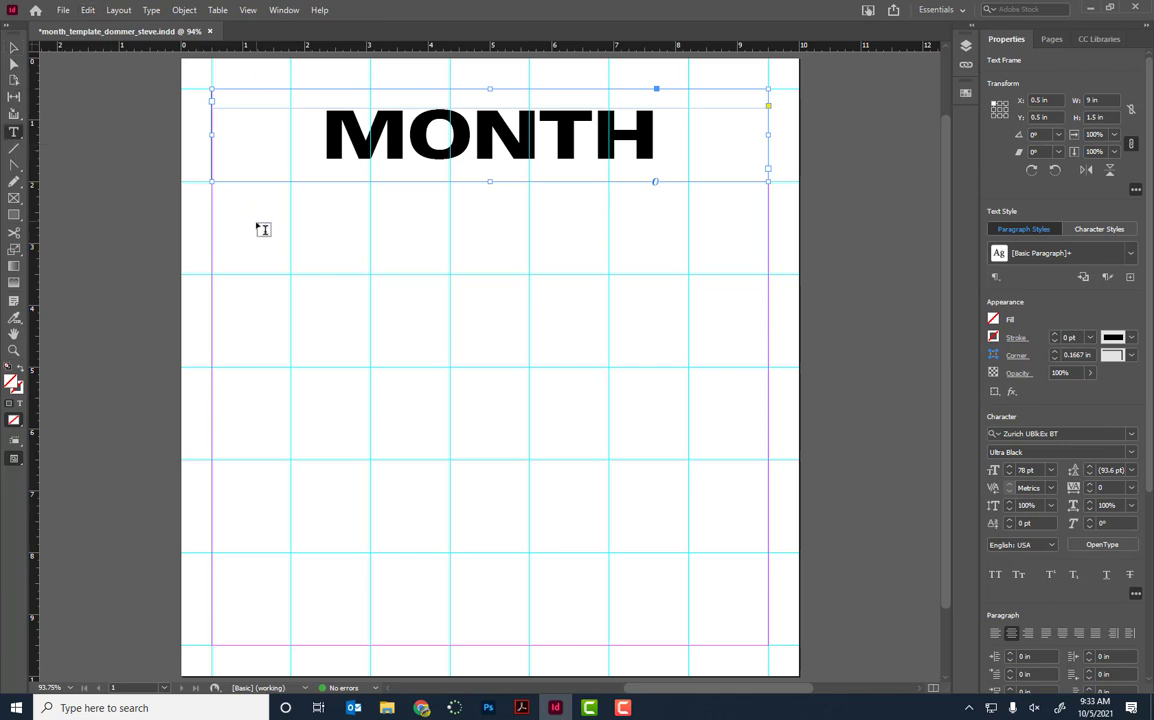
pyautogui.moveTo(256, 223); pyautogui.dragTo(362, 345)
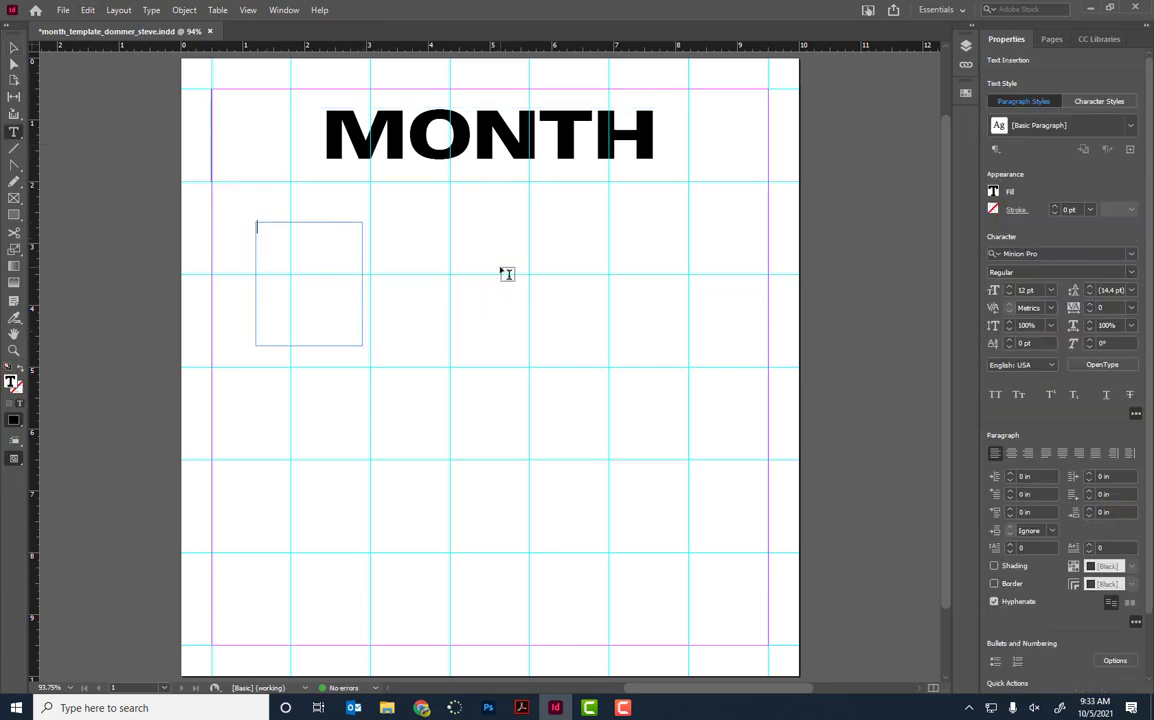
pyautogui.write('99')
pyautogui.hotkey('ctrl', 'shift', 'c')
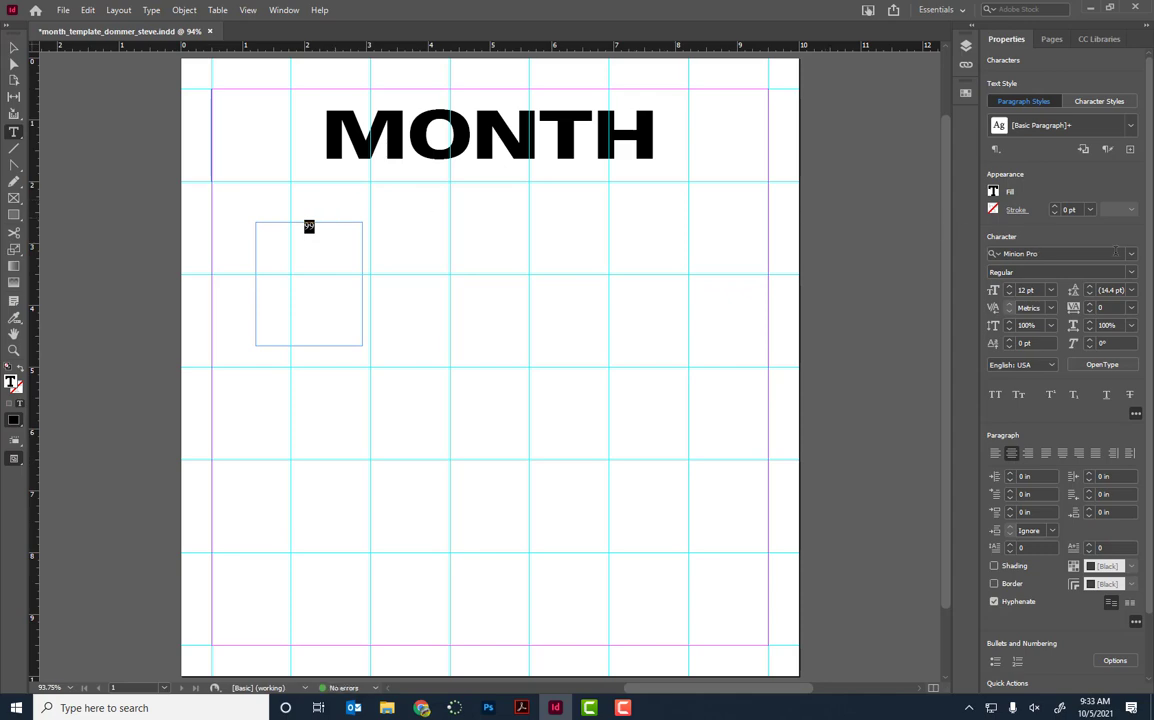
# Step: Change the 99's font to Zurich UBlkEx BT
pyautogui.click(1131, 258)
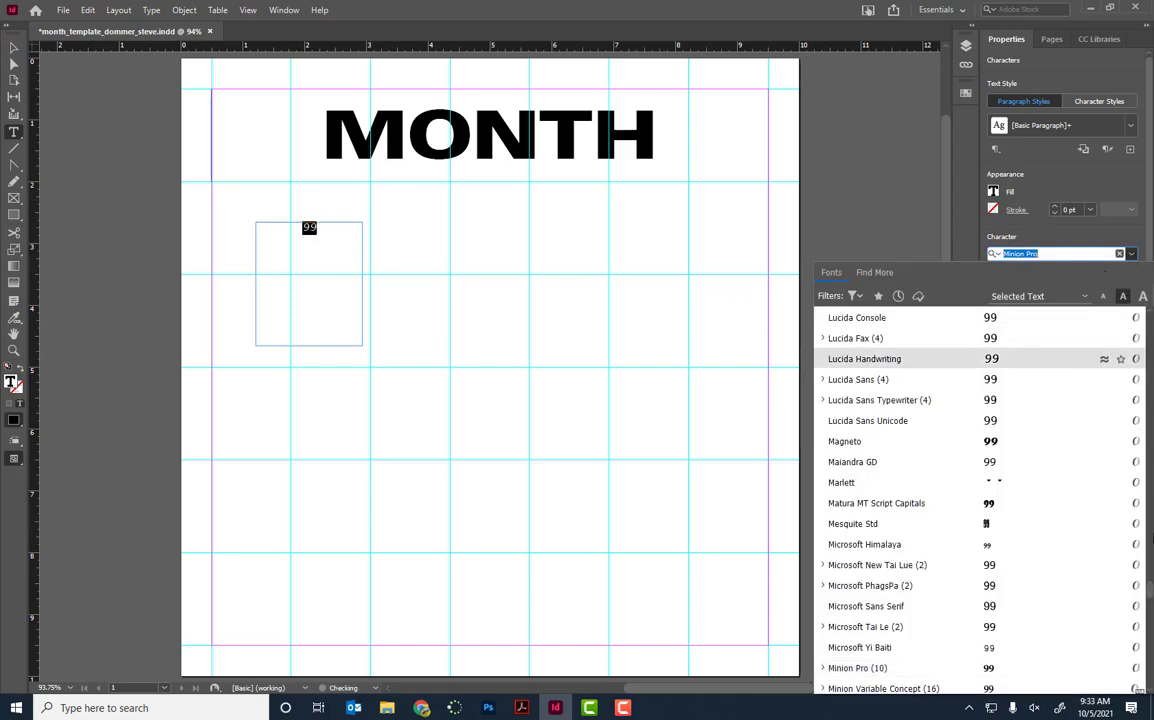
pyautogui.moveTo(1150, 570); pyautogui.dragTo(1149, 318)
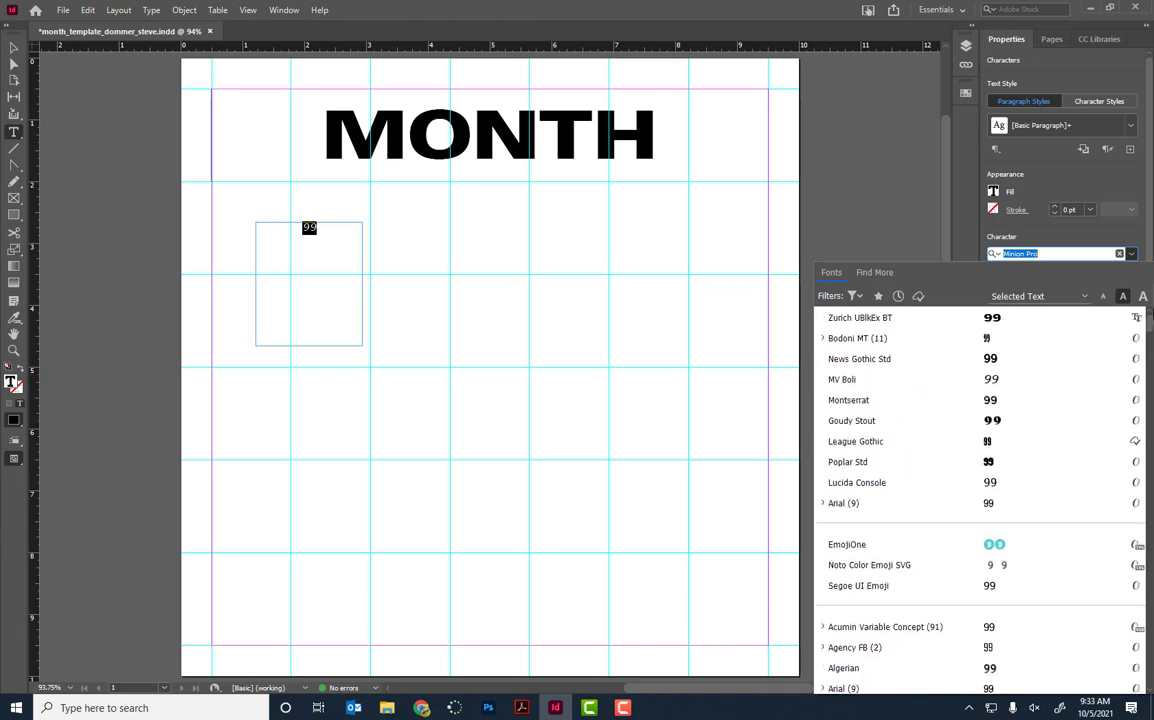
pyautogui.click(885, 318)
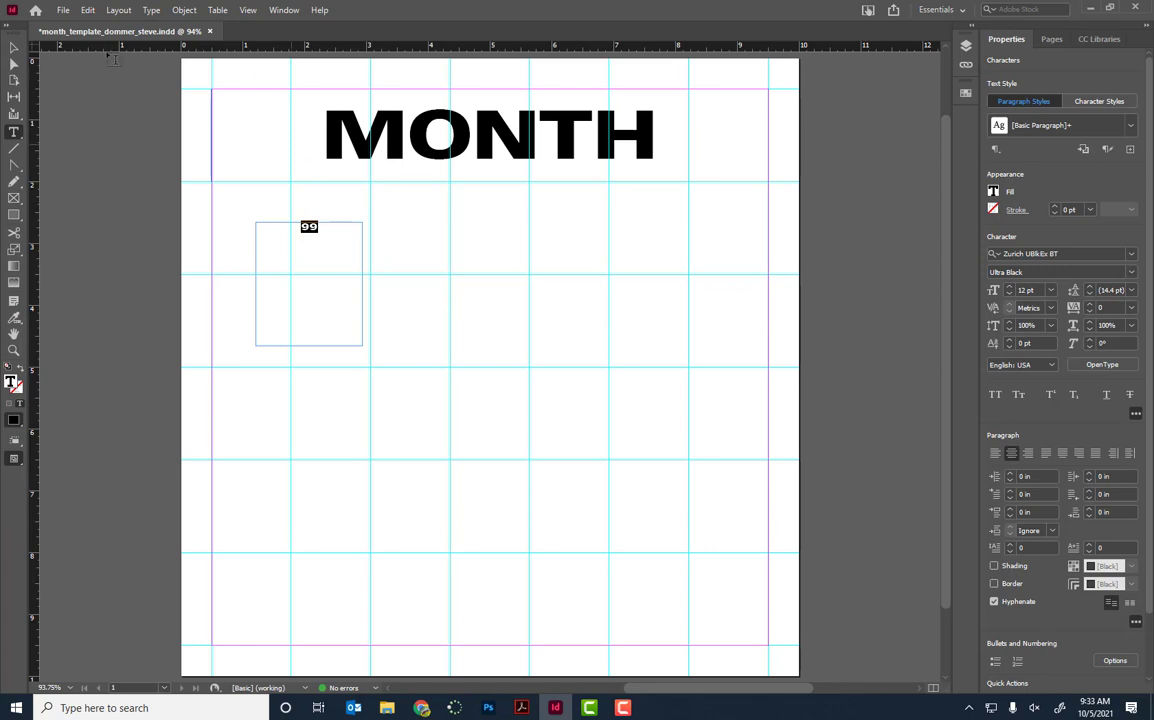
# Step: Move the 99 frame into the first calendar cell and resize it to fit the cell
pyautogui.click(14, 47)
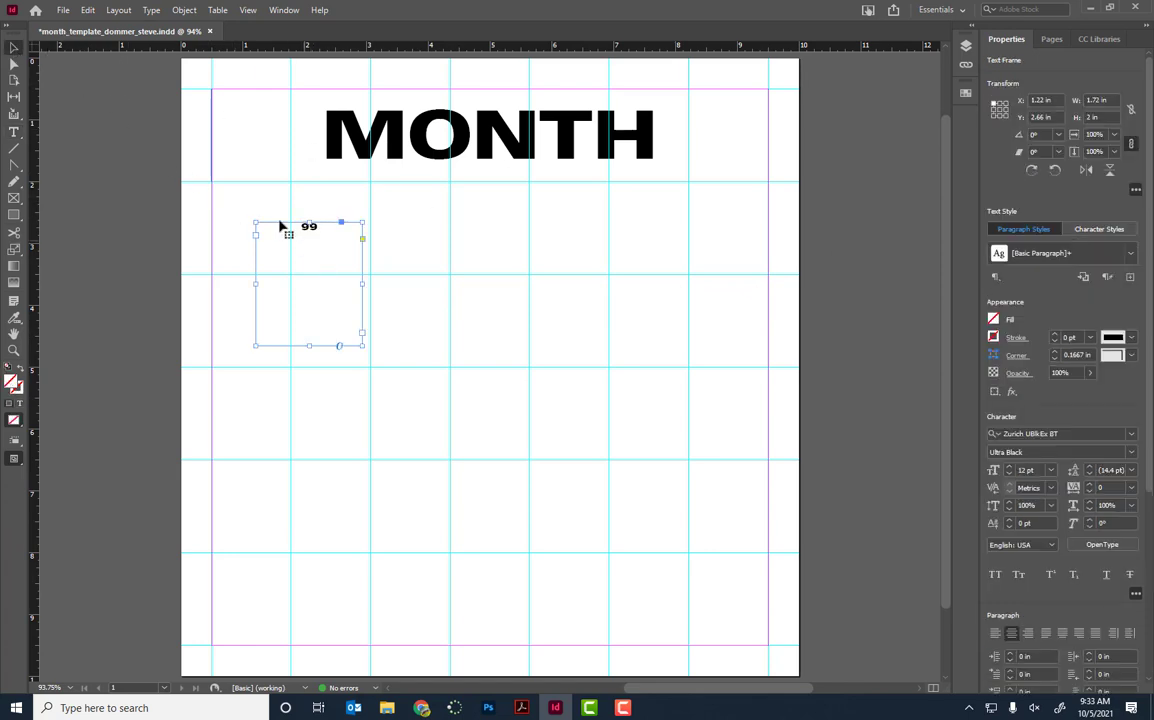
pyautogui.moveTo(343, 260); pyautogui.dragTo(299, 224)
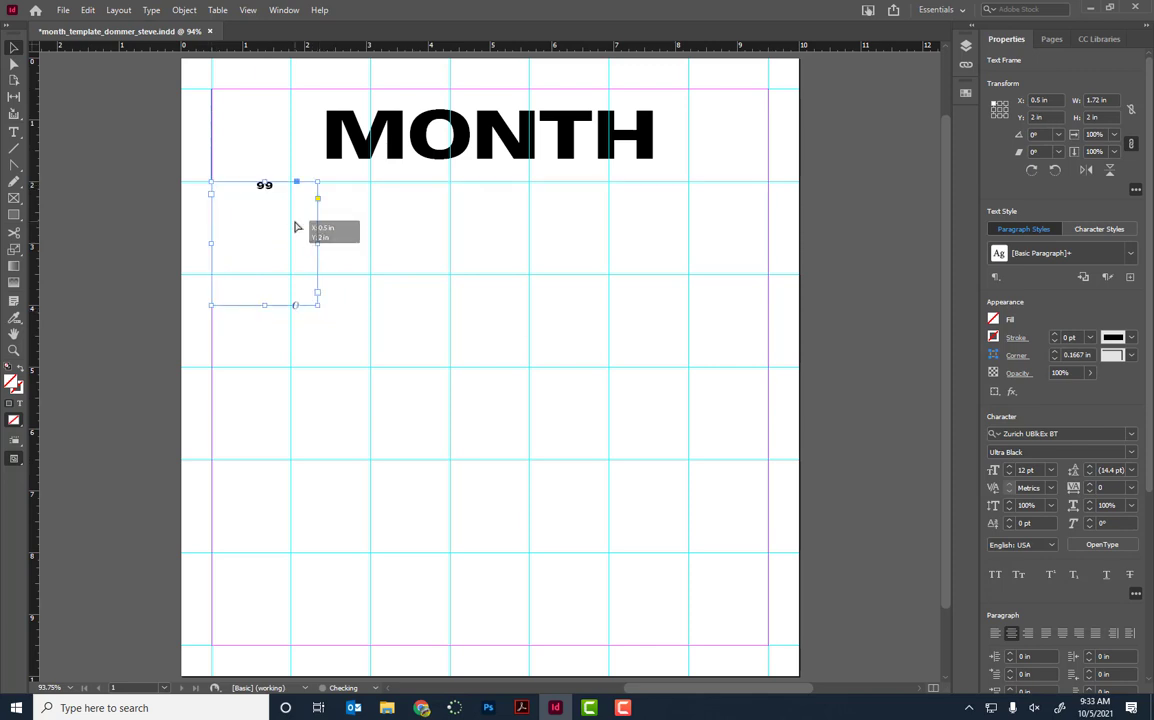
pyautogui.moveTo(316, 303); pyautogui.dragTo(290, 266)
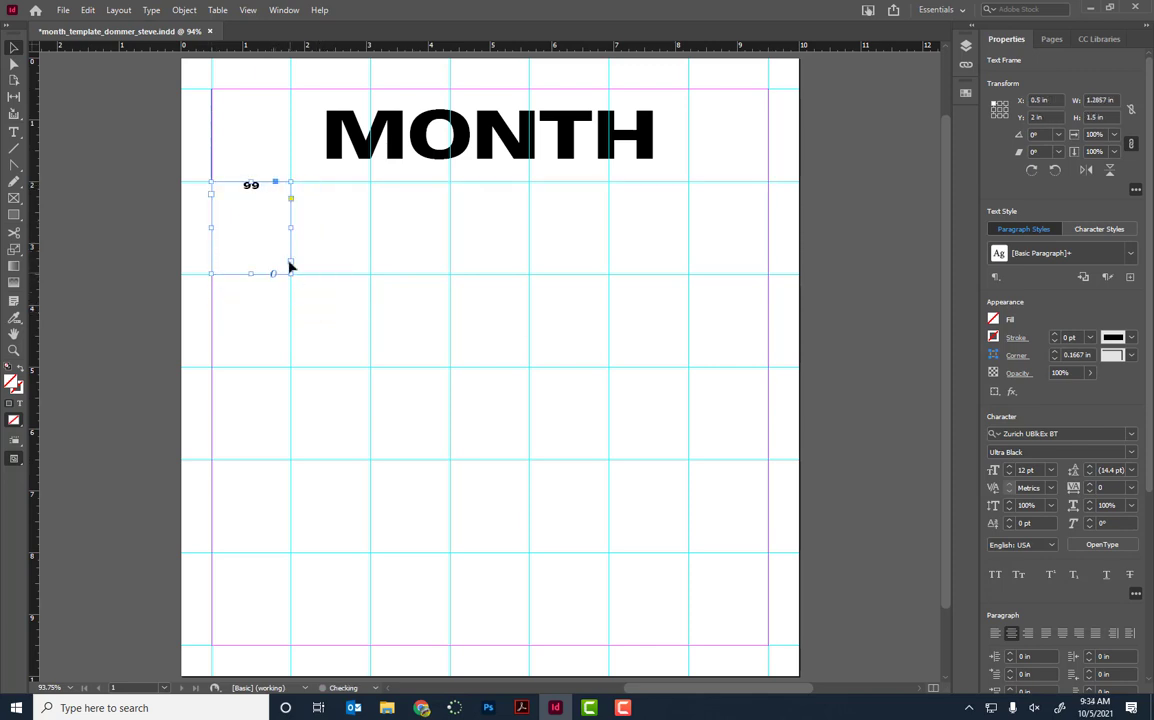
# Step: Enlarge the 99 text to 48 pt so it fills the cell's width
pyautogui.doubleClick(251, 186)
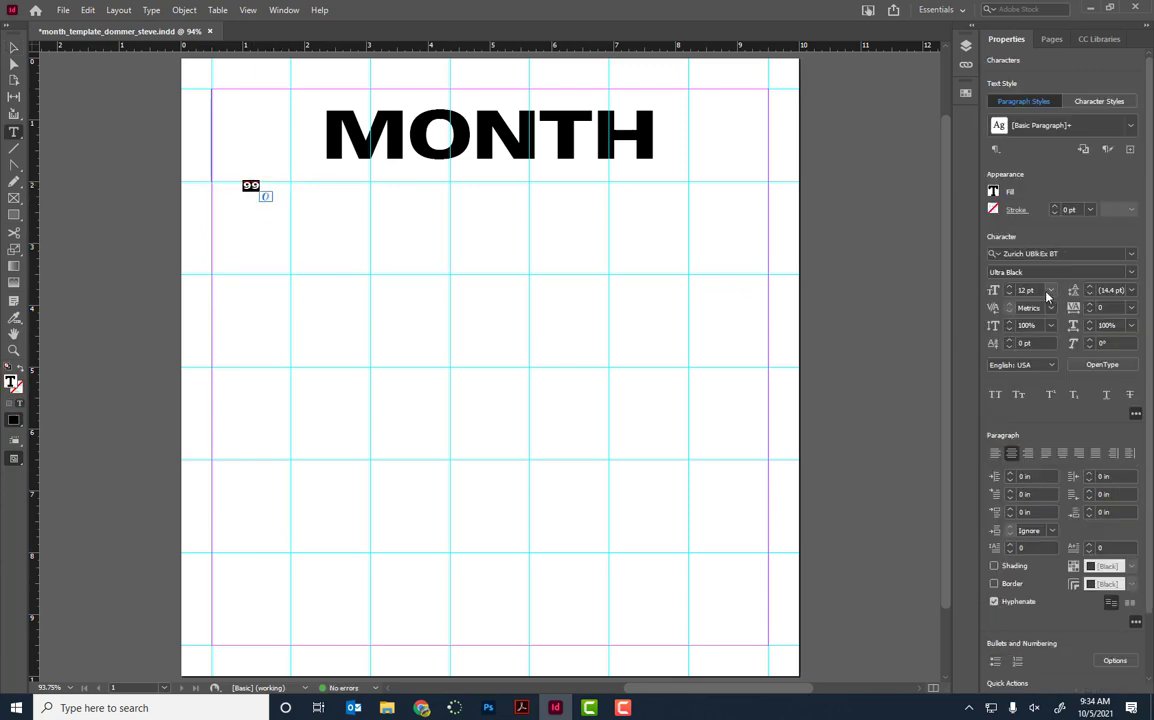
pyautogui.click(1009, 286)
pyautogui.click(1009, 286)
pyautogui.click(1009, 286)
pyautogui.click(1009, 286)
pyautogui.click(1009, 286)
pyautogui.click(1009, 286)
pyautogui.click(1009, 287)
pyautogui.click(1009, 287)
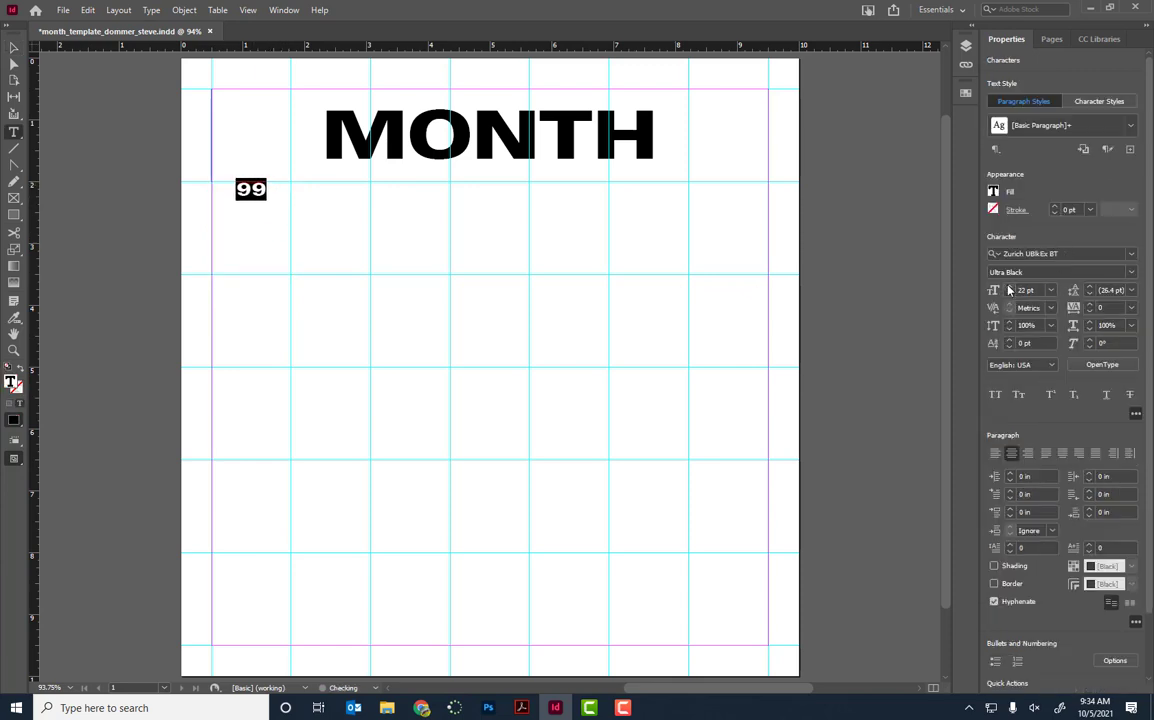
pyautogui.click(1009, 287)
pyautogui.click(1009, 287)
pyautogui.click(1009, 287)
pyautogui.click(1009, 287)
pyautogui.click(1009, 287)
pyautogui.click(1009, 287)
pyautogui.click(1009, 287)
pyautogui.click(1009, 287)
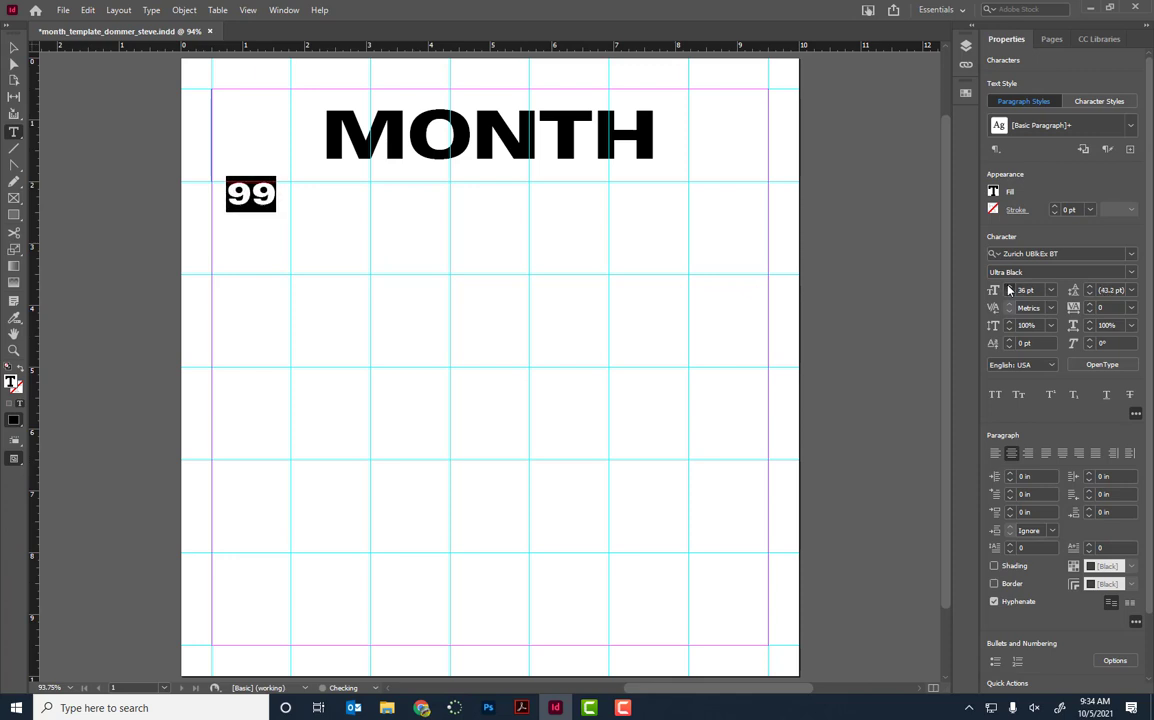
pyautogui.click(1009, 287)
pyautogui.click(1009, 287)
pyautogui.click(1009, 287)
pyautogui.click(1009, 287)
pyautogui.click(1009, 287)
pyautogui.click(1009, 287)
pyautogui.click(1009, 287)
pyautogui.click(1009, 287)
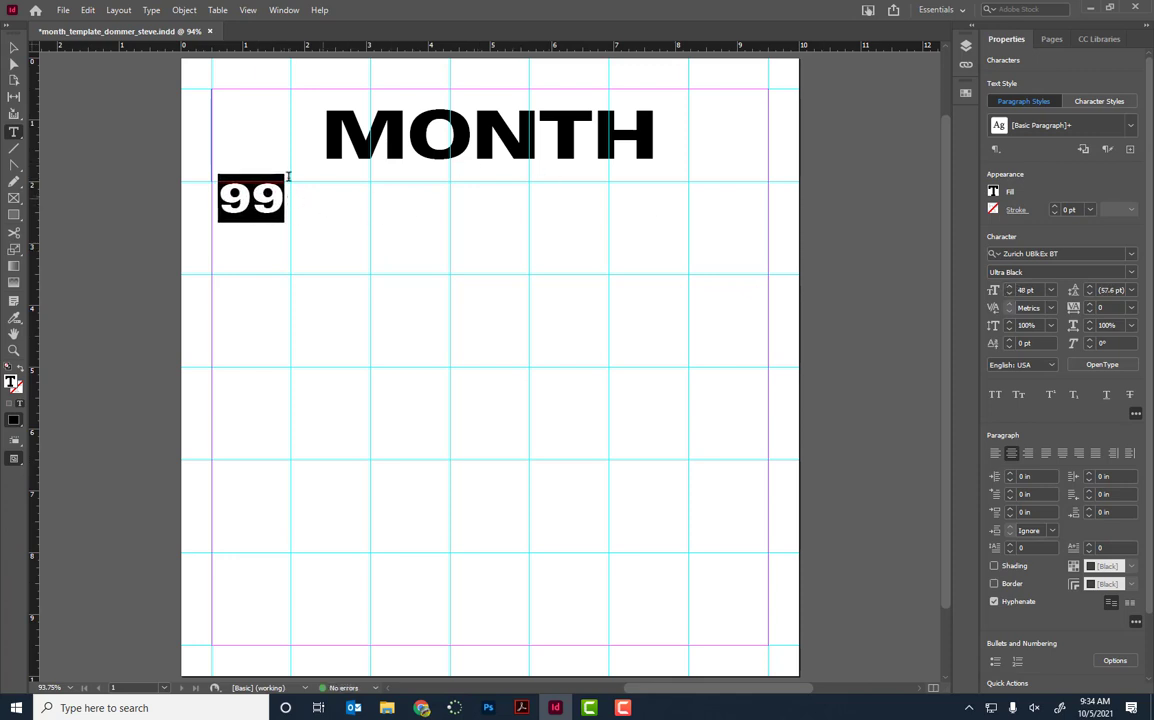
pyautogui.click(13, 49)
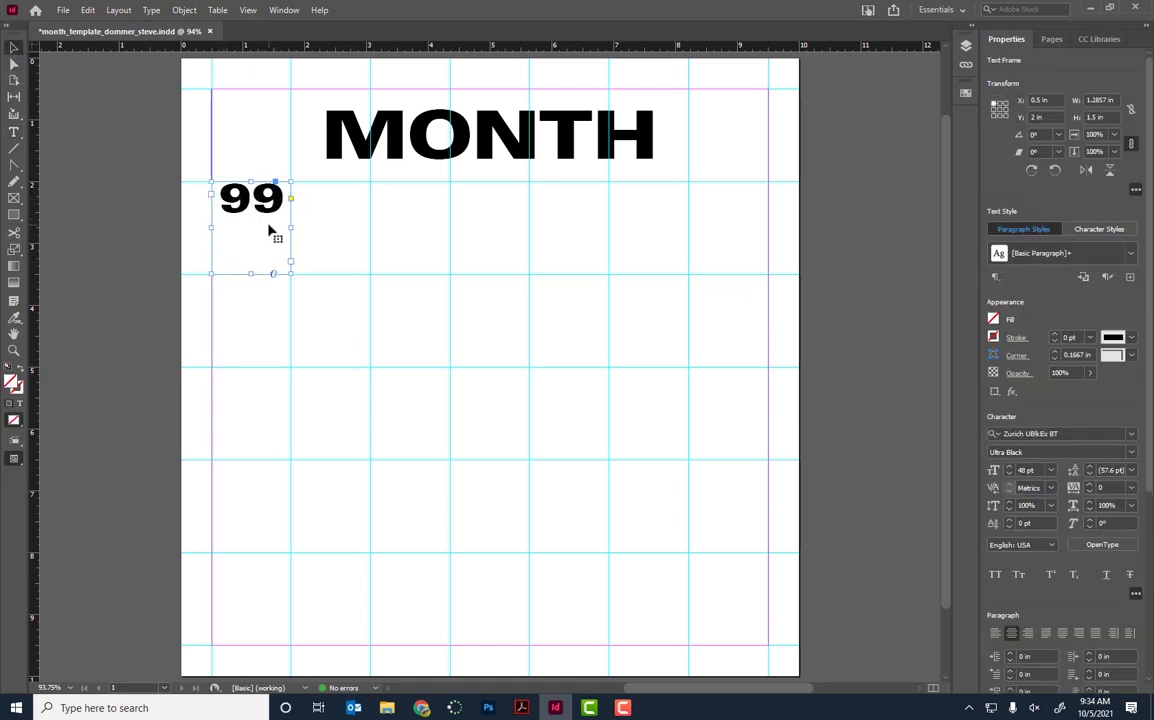
# Step: Give the 99 frame a 0.375 in top inset in Text Frame Options, then deselect it
pyautogui.click(180, 11)
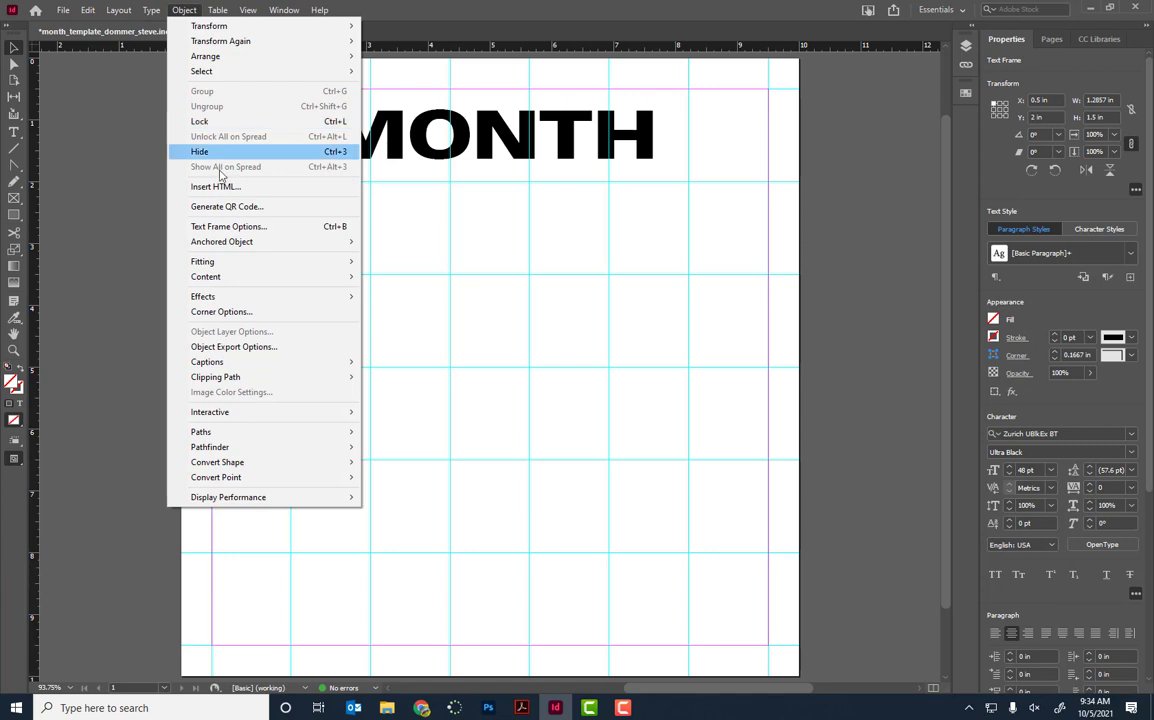
pyautogui.click(228, 227)
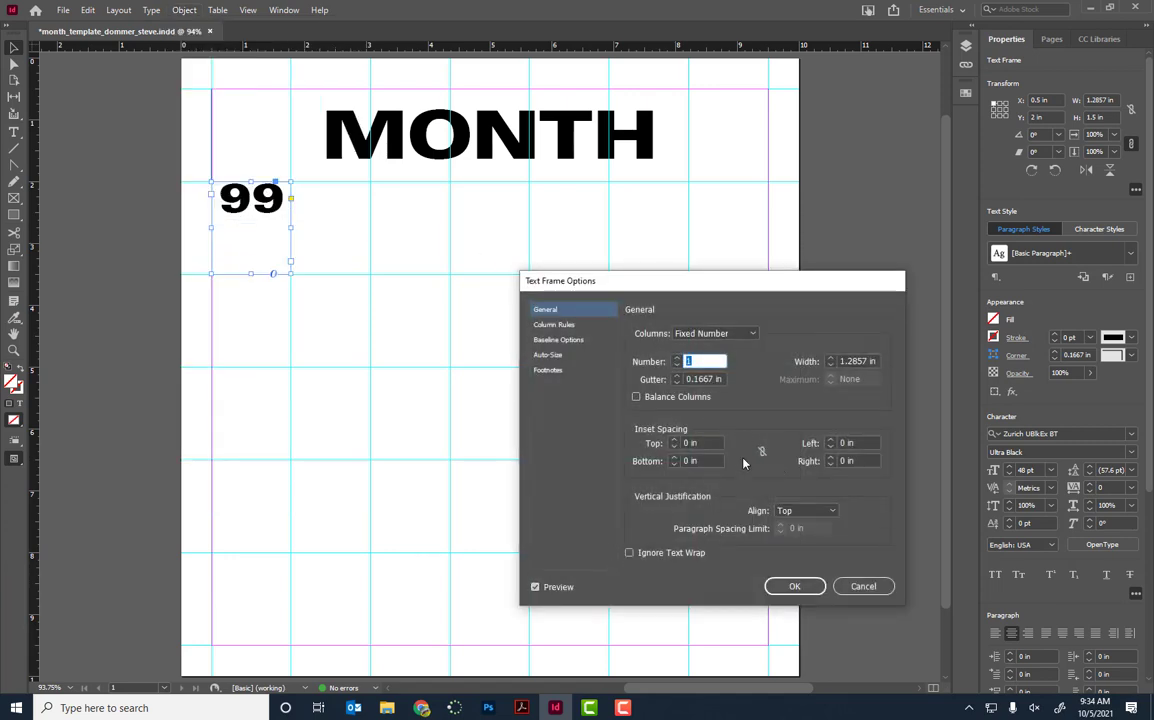
pyautogui.click(674, 440)
pyautogui.click(674, 440)
pyautogui.click(674, 440)
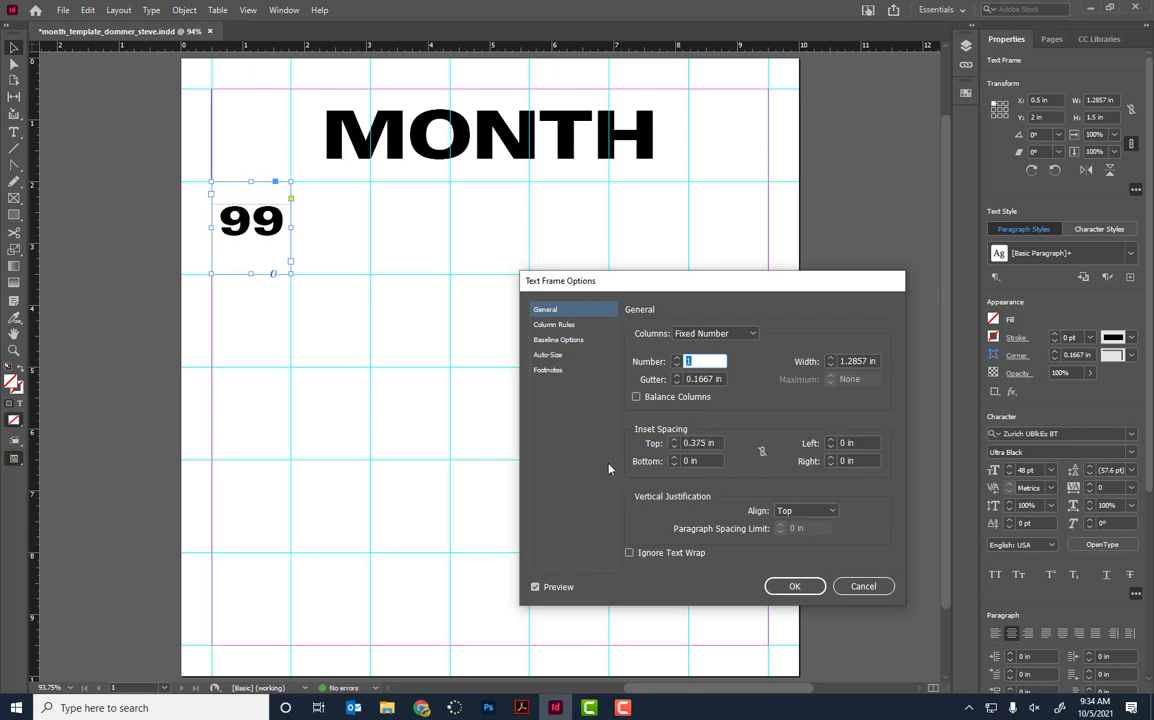
pyautogui.click(795, 587)
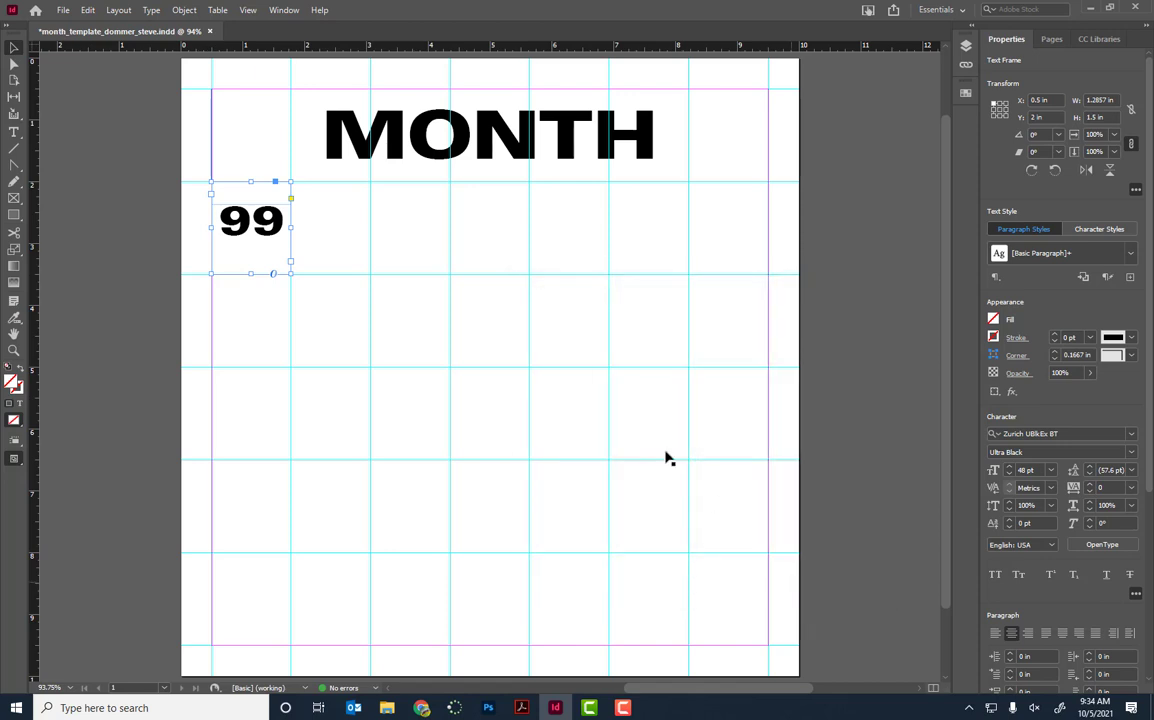
pyautogui.click(349, 315)
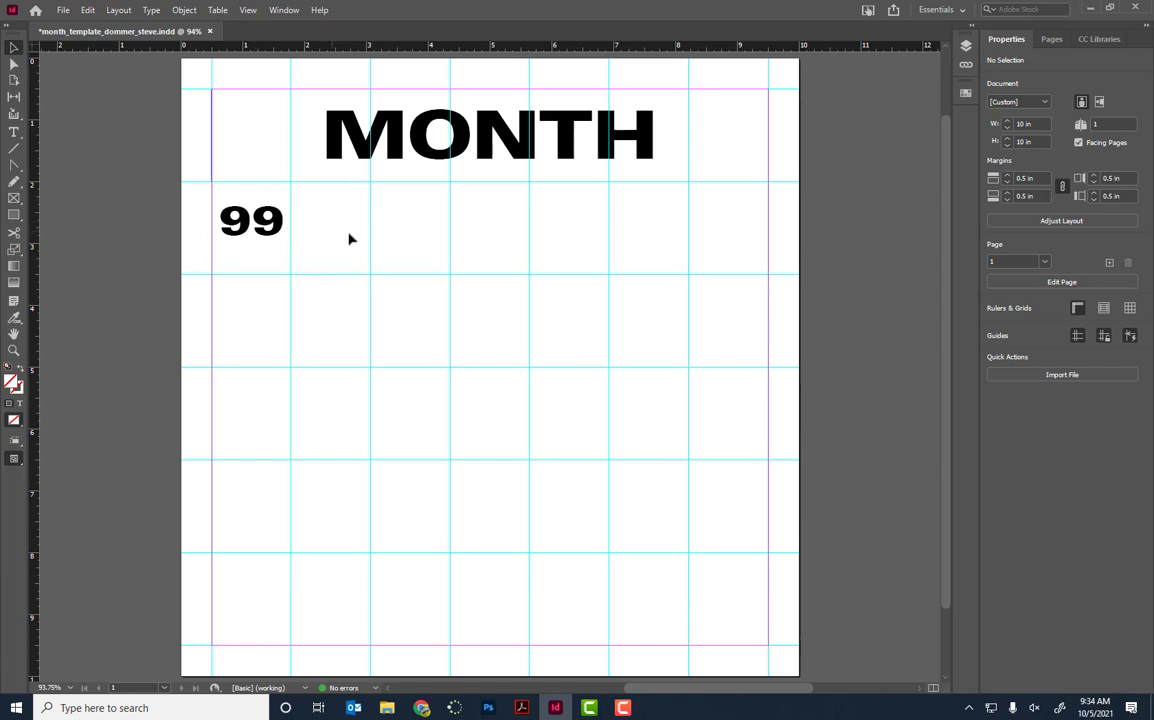
# Step: Duplicate the 99 frame across the first grid row until it holds seven 99s
pyautogui.click(272, 229)
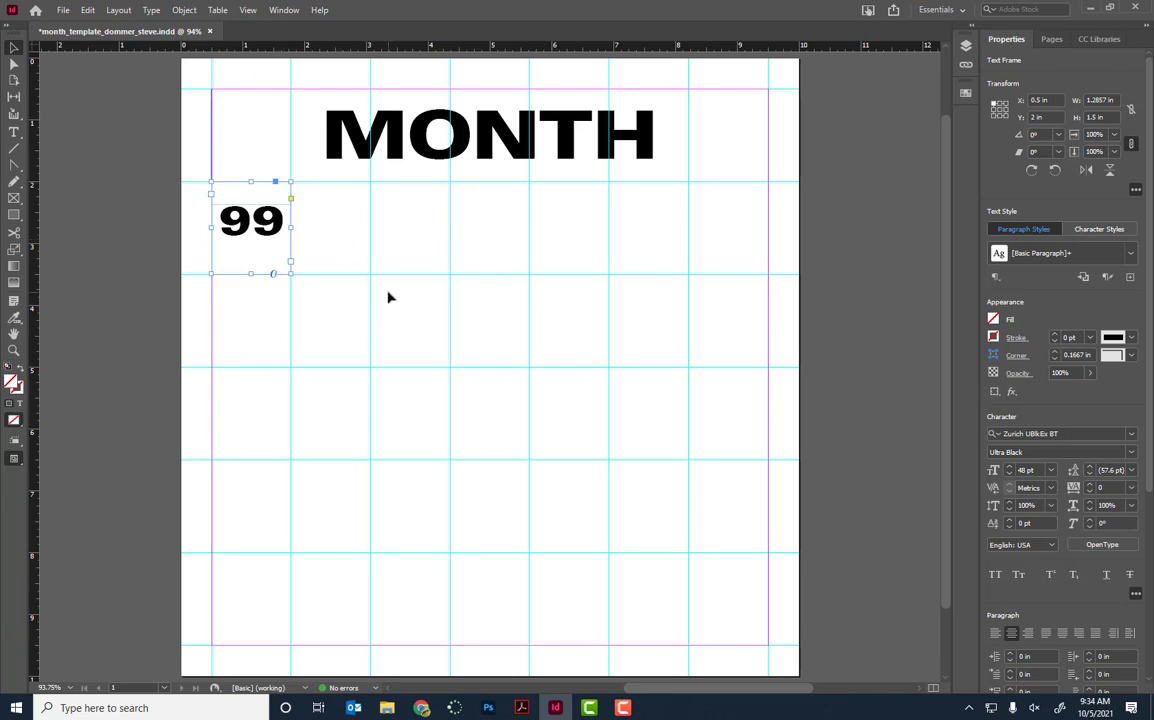
pyautogui.hotkey('ctrl', 'v')
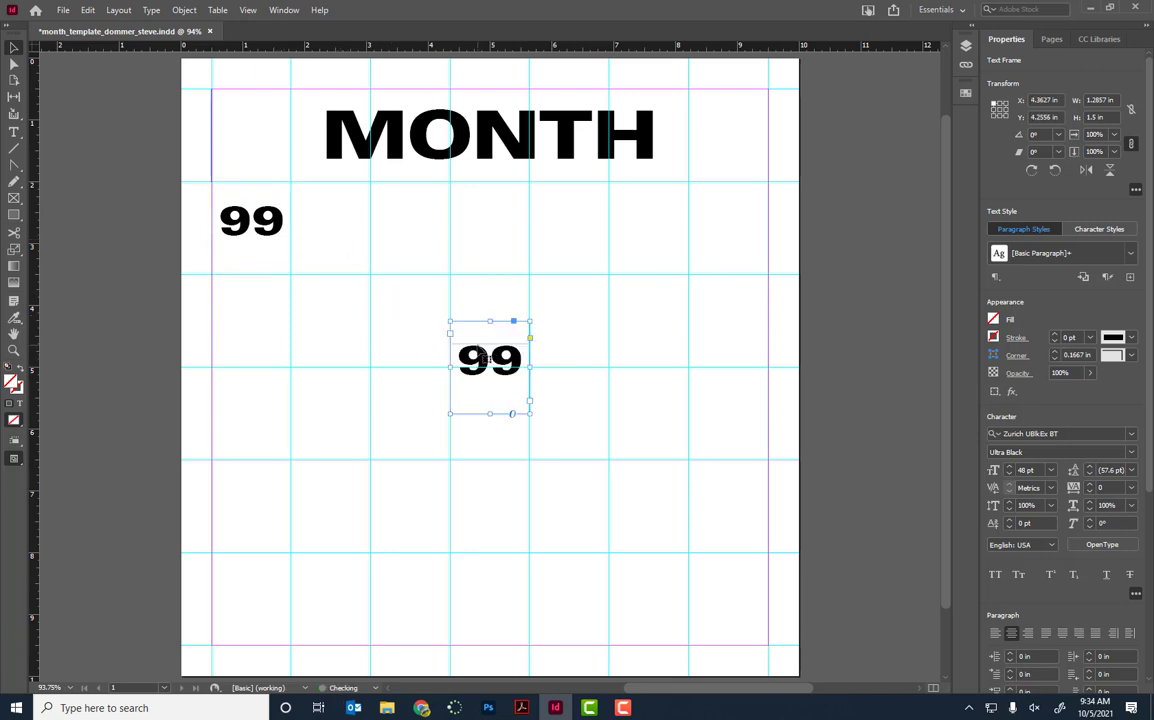
pyautogui.moveTo(475, 348); pyautogui.dragTo(322, 219)
pyautogui.click(339, 316)
pyautogui.moveTo(339, 316); pyautogui.dragTo(262, 252)
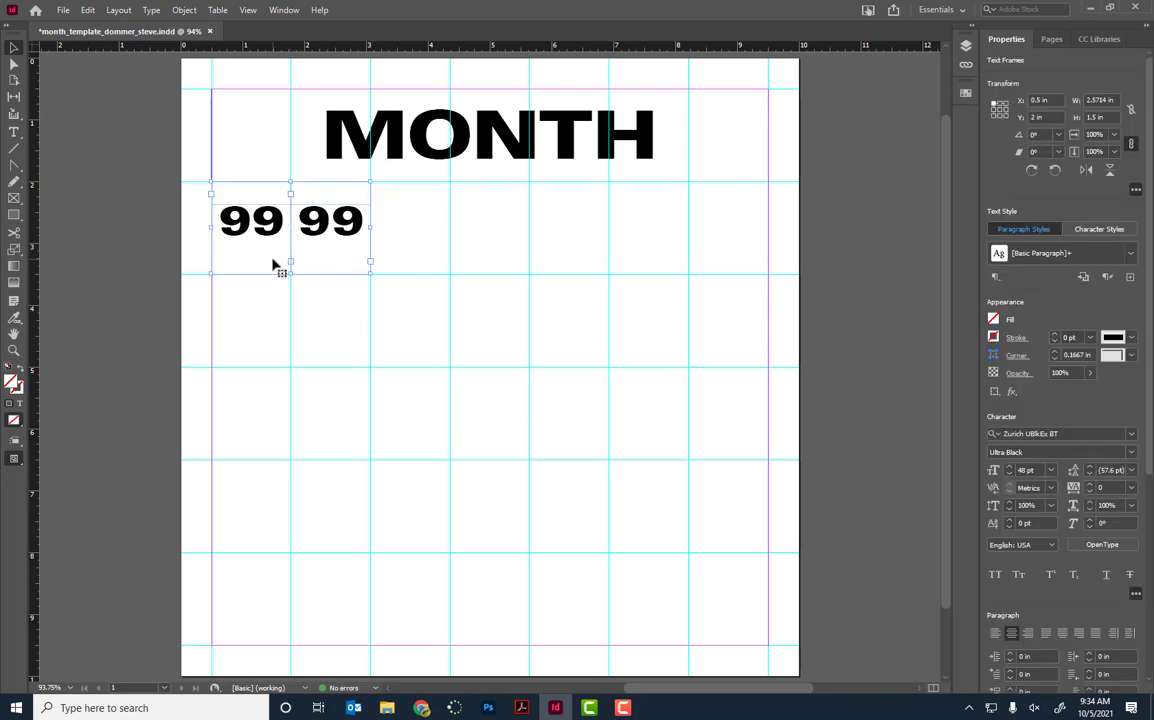
pyautogui.hotkey('ctrl', 'c')
pyautogui.hotkey('ctrl', 'v')
pyautogui.moveTo(474, 365); pyautogui.dragTo(430, 222)
pyautogui.click(497, 314)
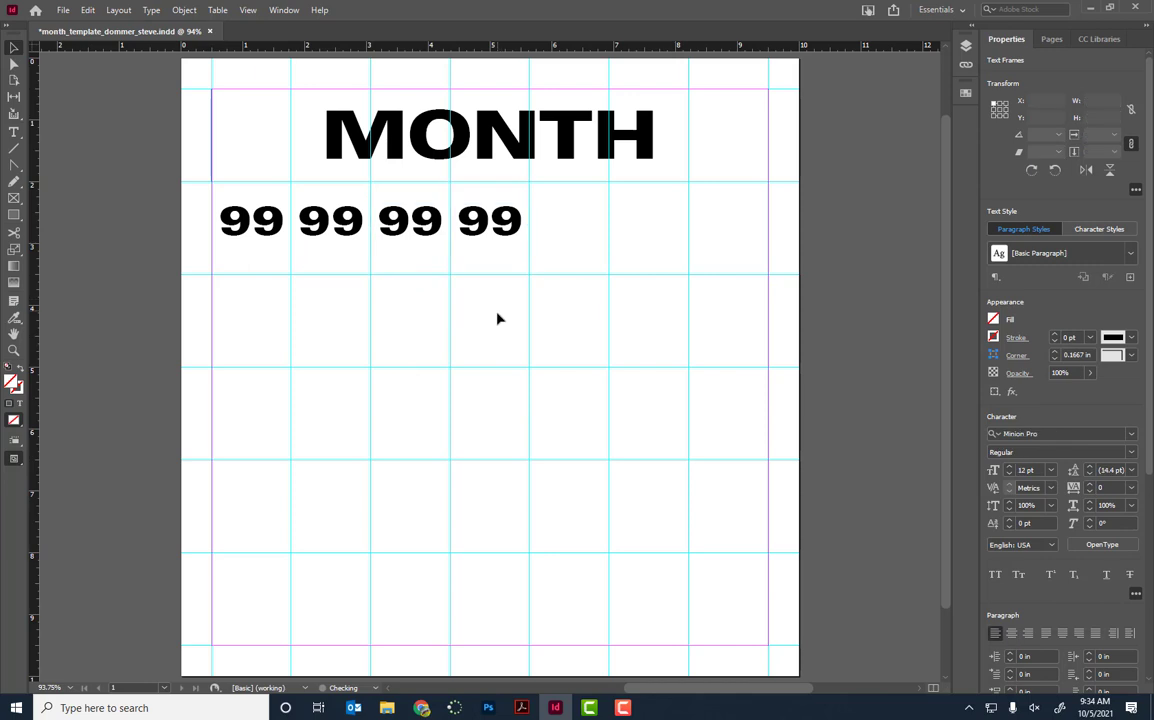
pyautogui.moveTo(497, 314); pyautogui.dragTo(324, 250)
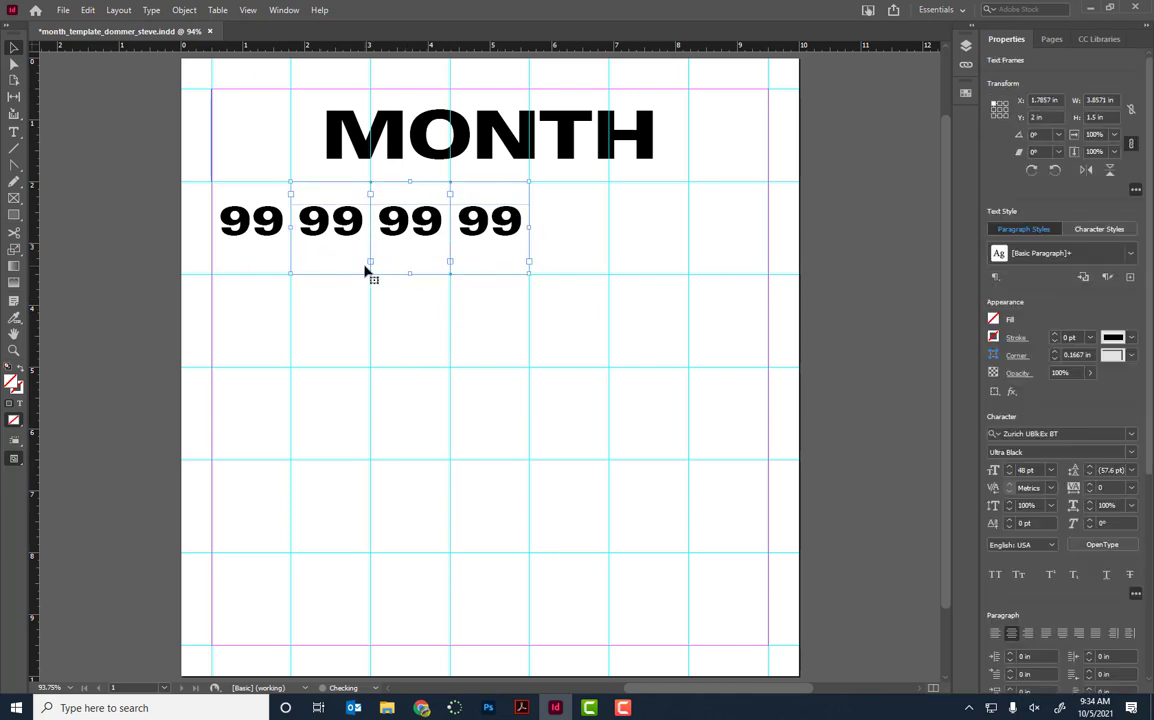
pyautogui.hotkey('ctrl', 'c')
pyautogui.hotkey('ctrl', 'v')
pyautogui.moveTo(571, 393); pyautogui.dragTo(733, 257)
# Step: Copy the row of seven 99s into the lower grid rows to make five rows
pyautogui.moveTo(737, 320); pyautogui.dragTo(260, 208)
pyautogui.hotkey('ctrl', 'c')
pyautogui.hotkey('ctrl', 'v')
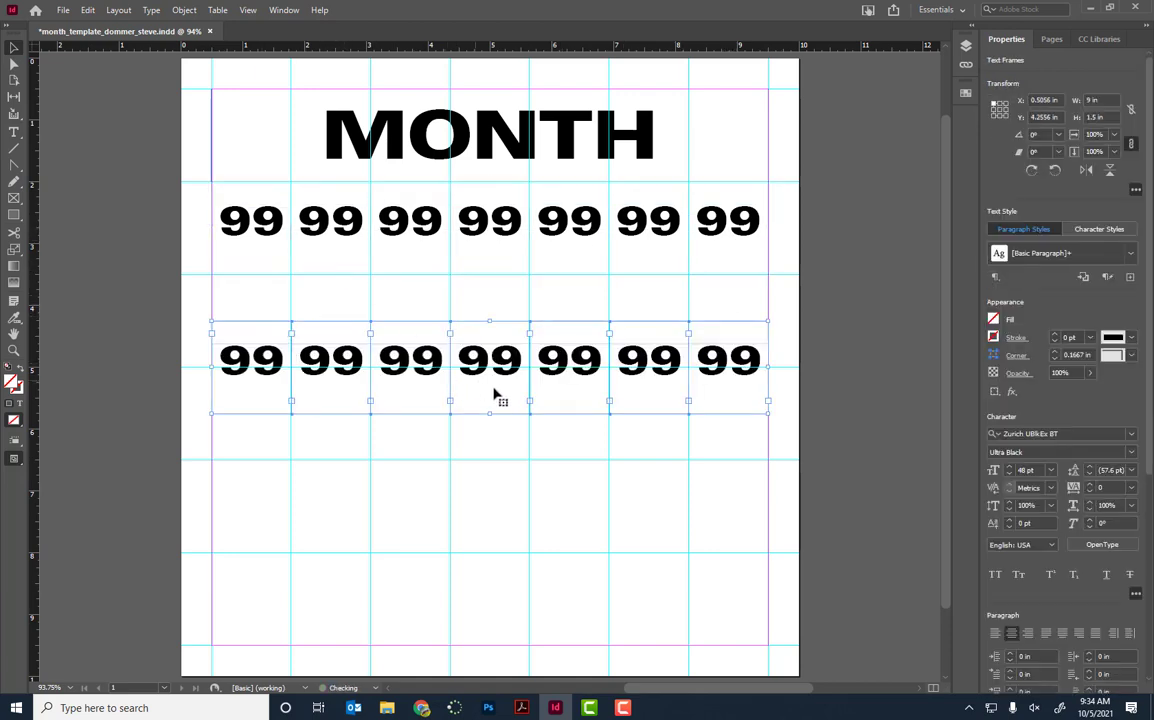
pyautogui.moveTo(495, 394); pyautogui.dragTo(501, 350)
pyautogui.moveTo(744, 425); pyautogui.dragTo(343, 453)
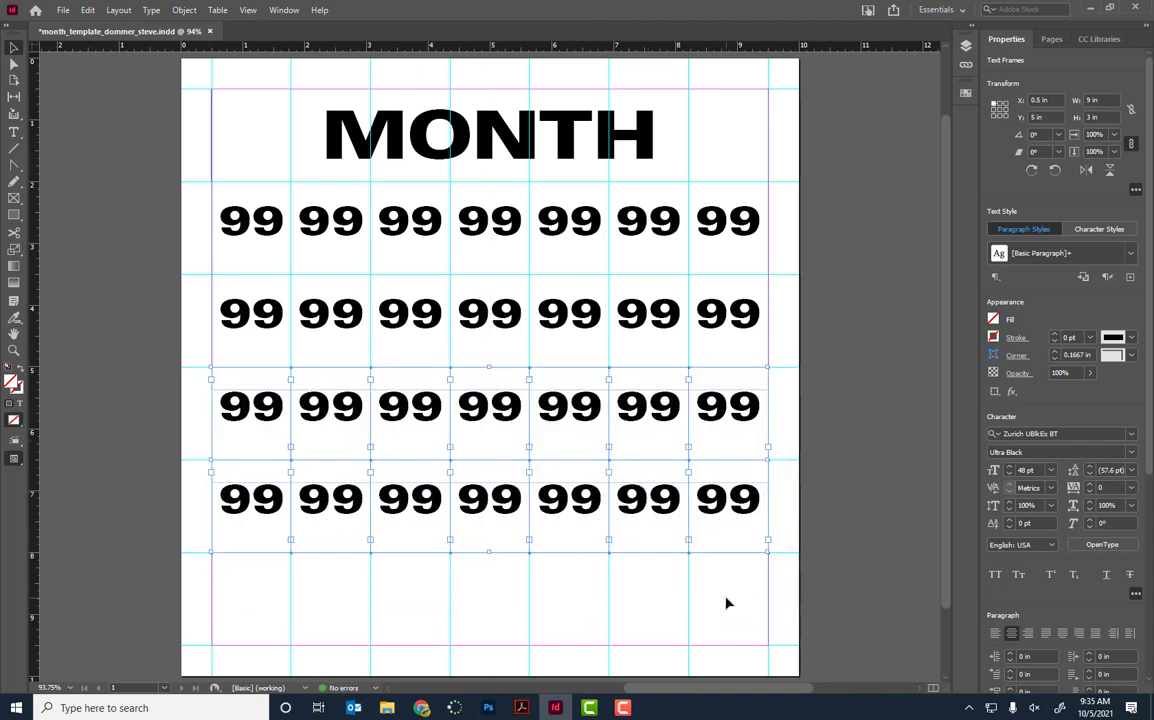
pyautogui.moveTo(739, 580); pyautogui.dragTo(241, 510)
pyautogui.click(196, 501)
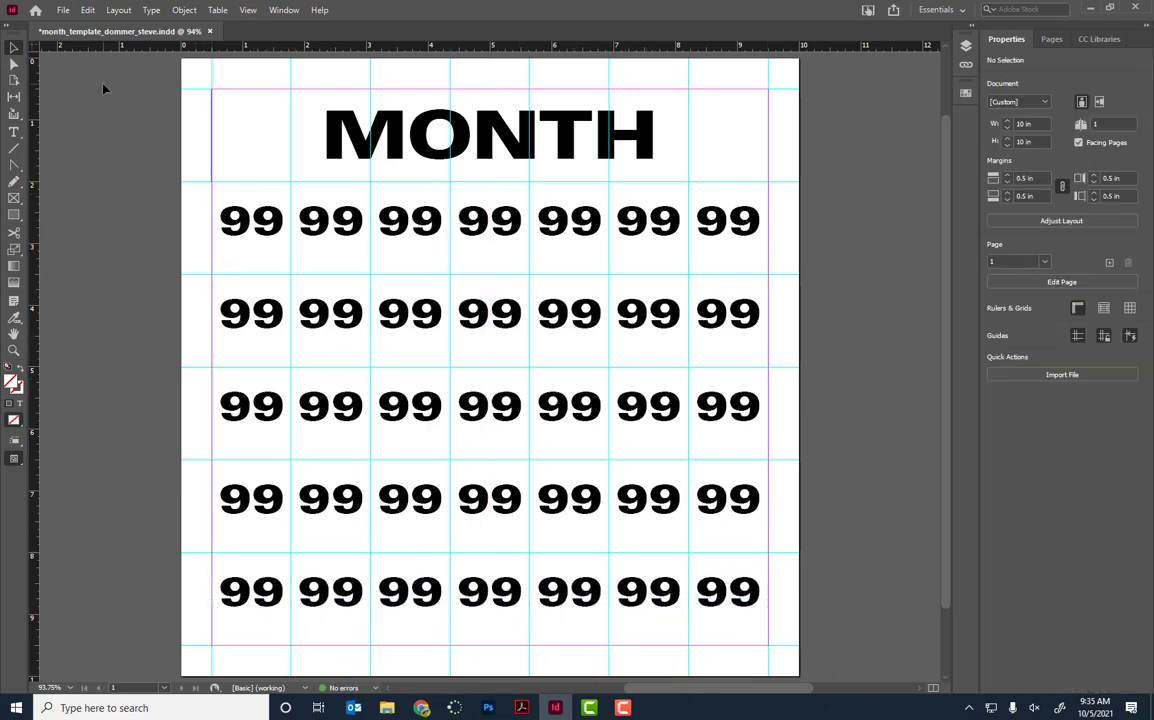
# Step: Save the month_template document with File > Save
pyautogui.click(61, 10)
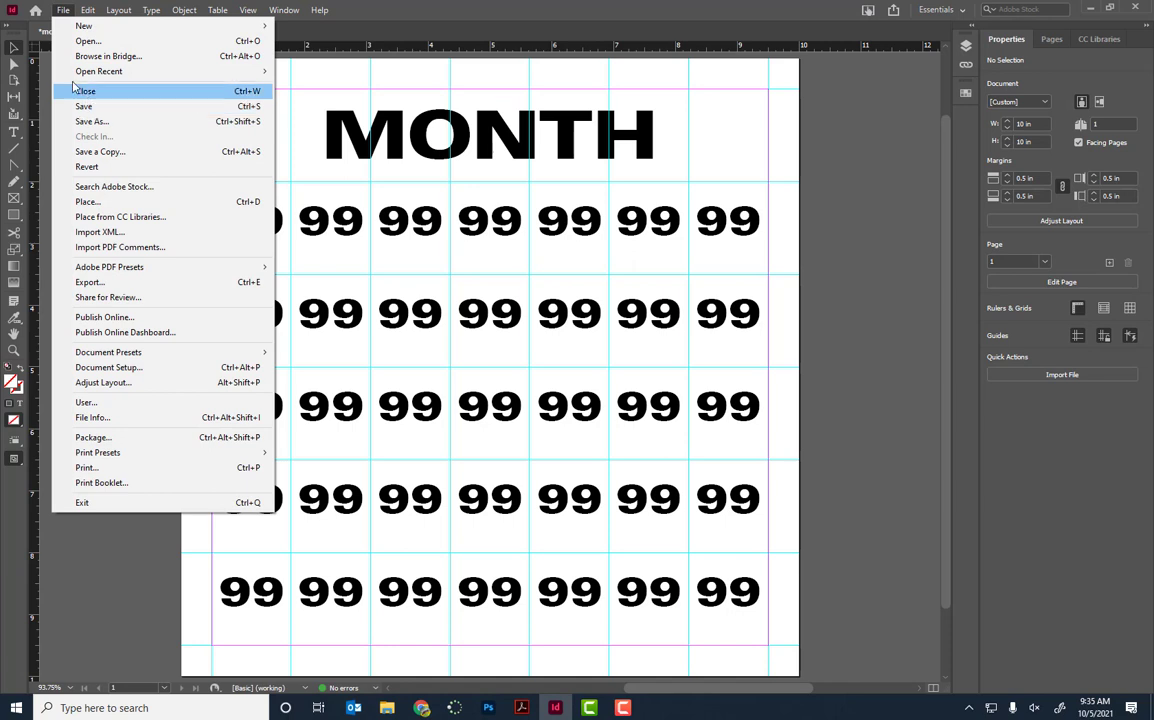
pyautogui.click(102, 653)
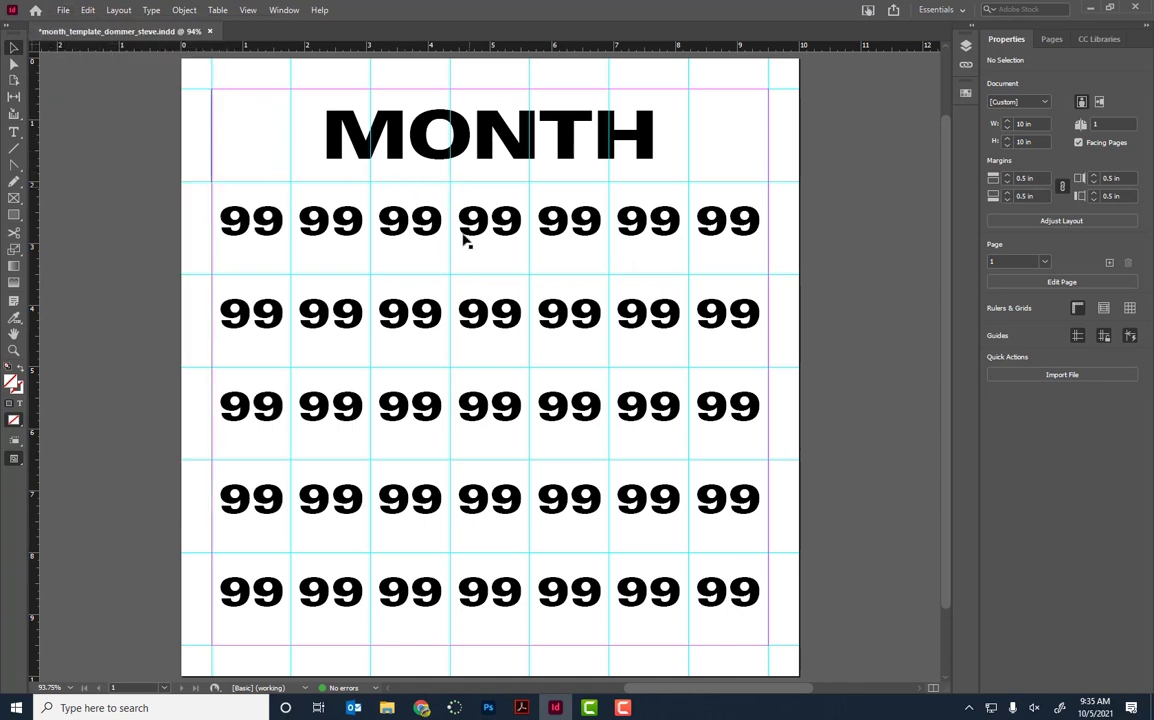
pyautogui.click(64, 10)
pyautogui.click(82, 104)
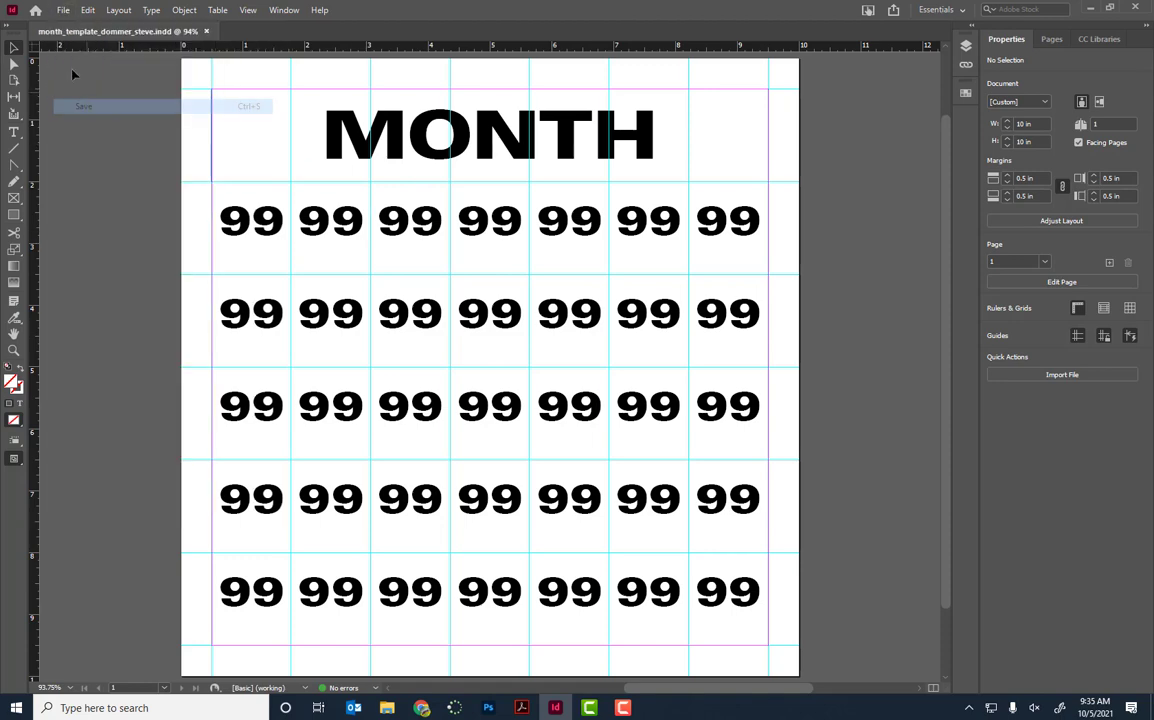
pyautogui.click(62, 10)
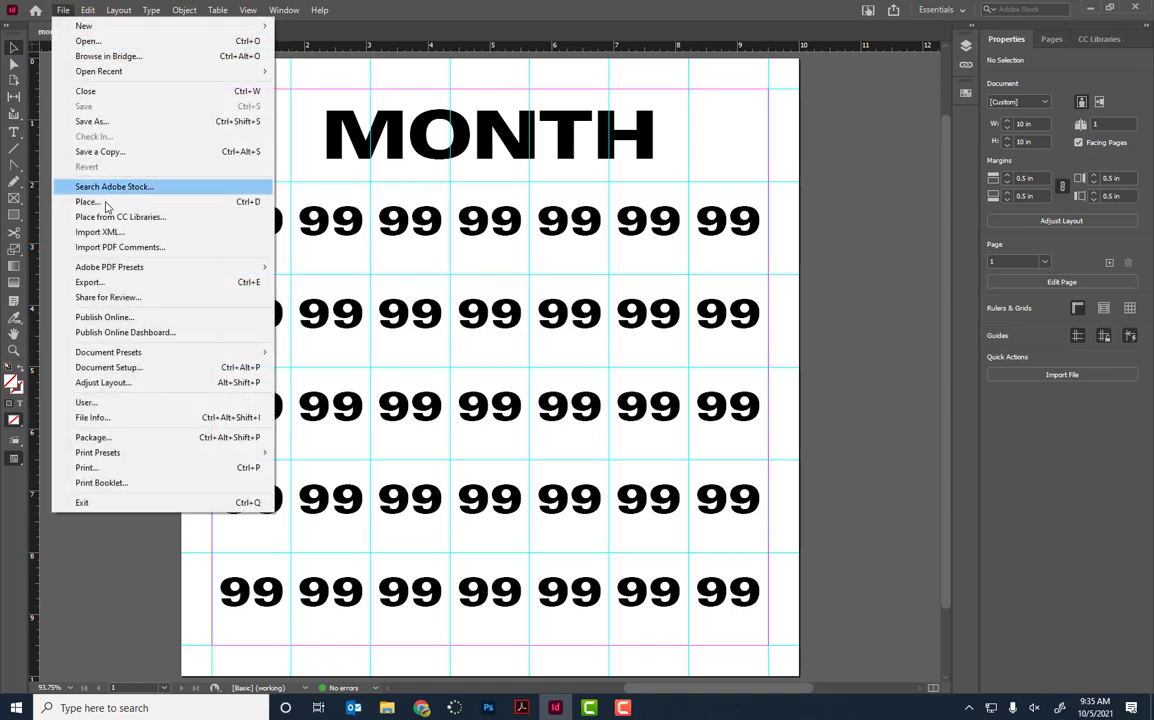
# Step: Export month_template to Adobe PDF (Print) under its existing name with the High Quality Print preset
pyautogui.click(95, 282)
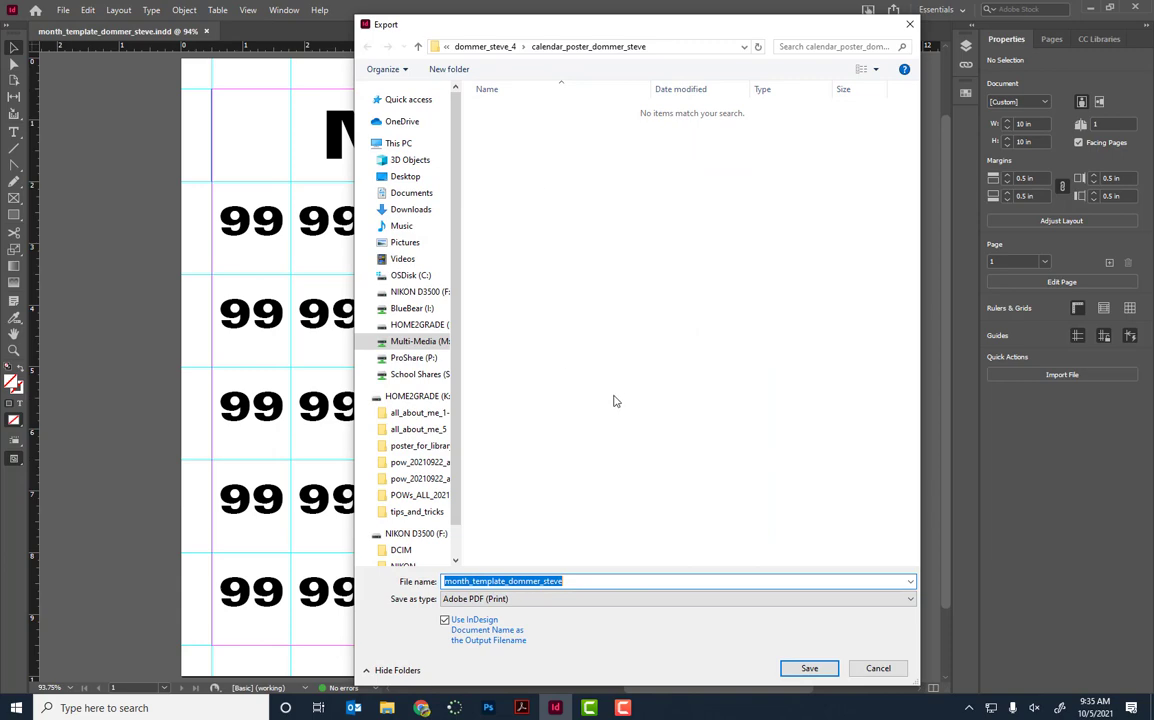
pyautogui.click(808, 668)
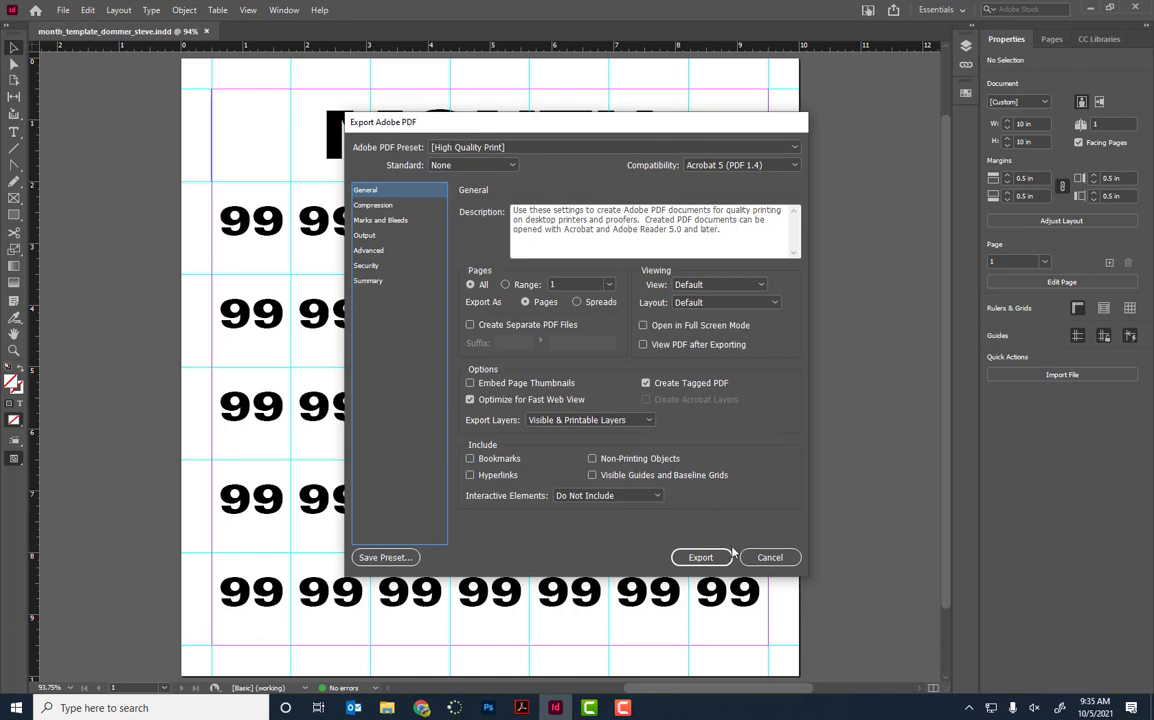
pyautogui.click(698, 556)
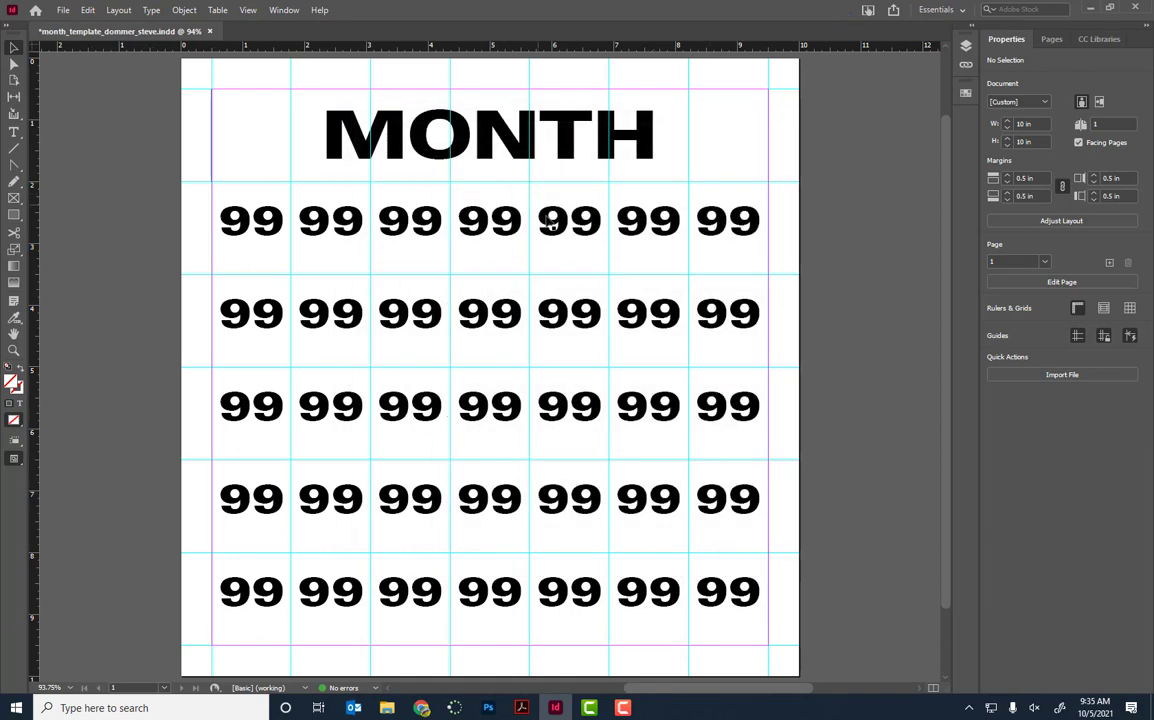